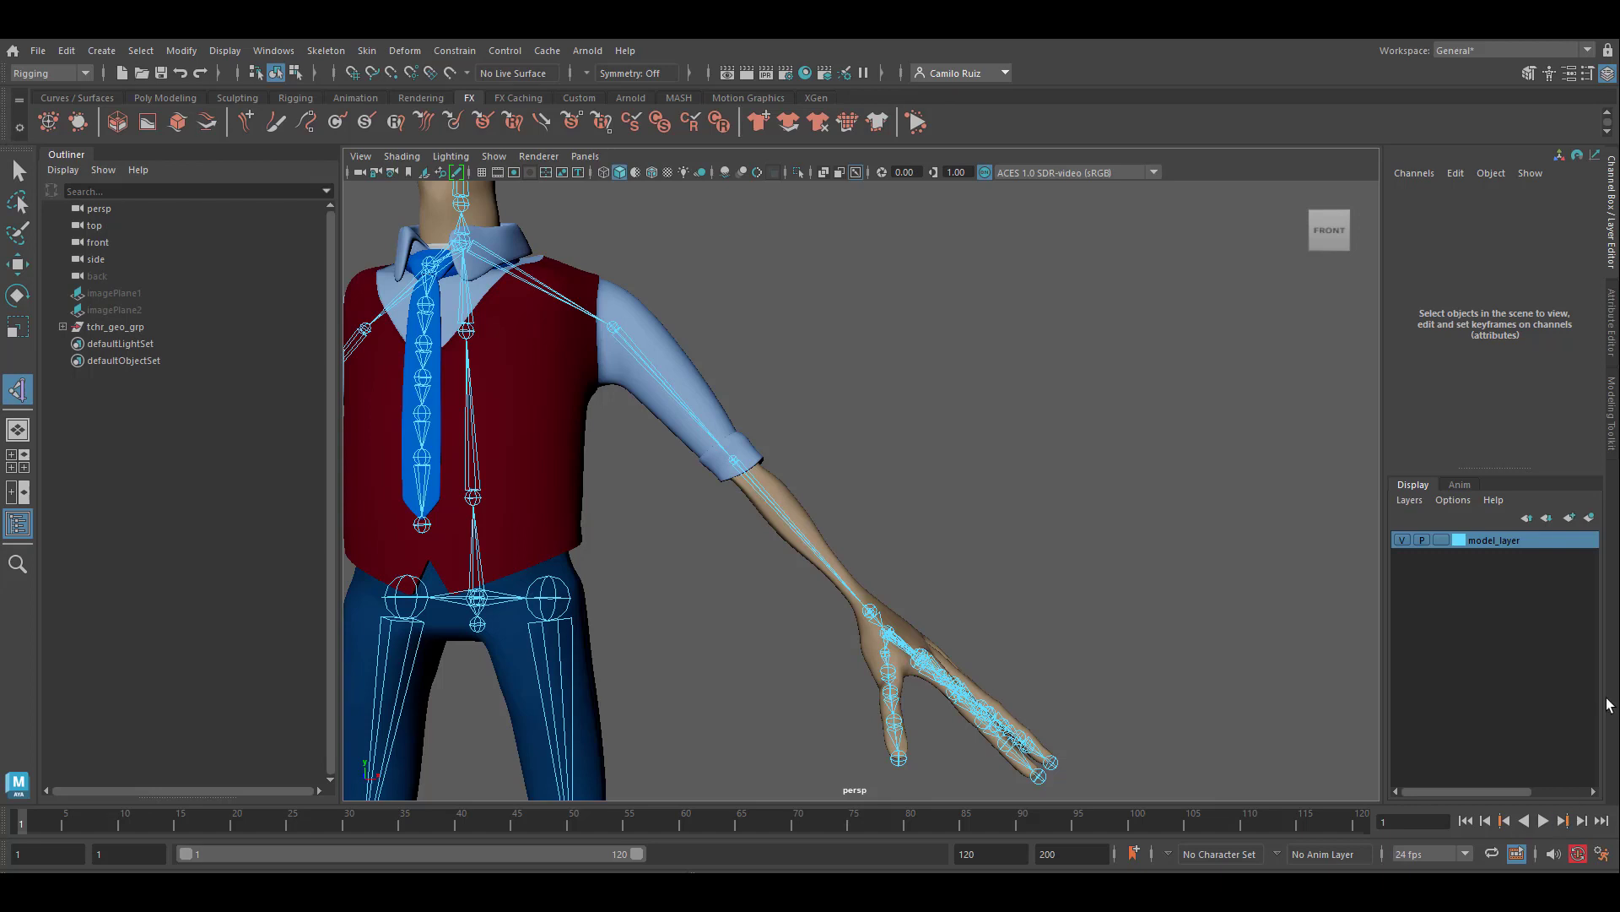
Create an IK handle on the left arm from bind_l_shoulder01 to be_l_wrist01
left_click(326, 50)
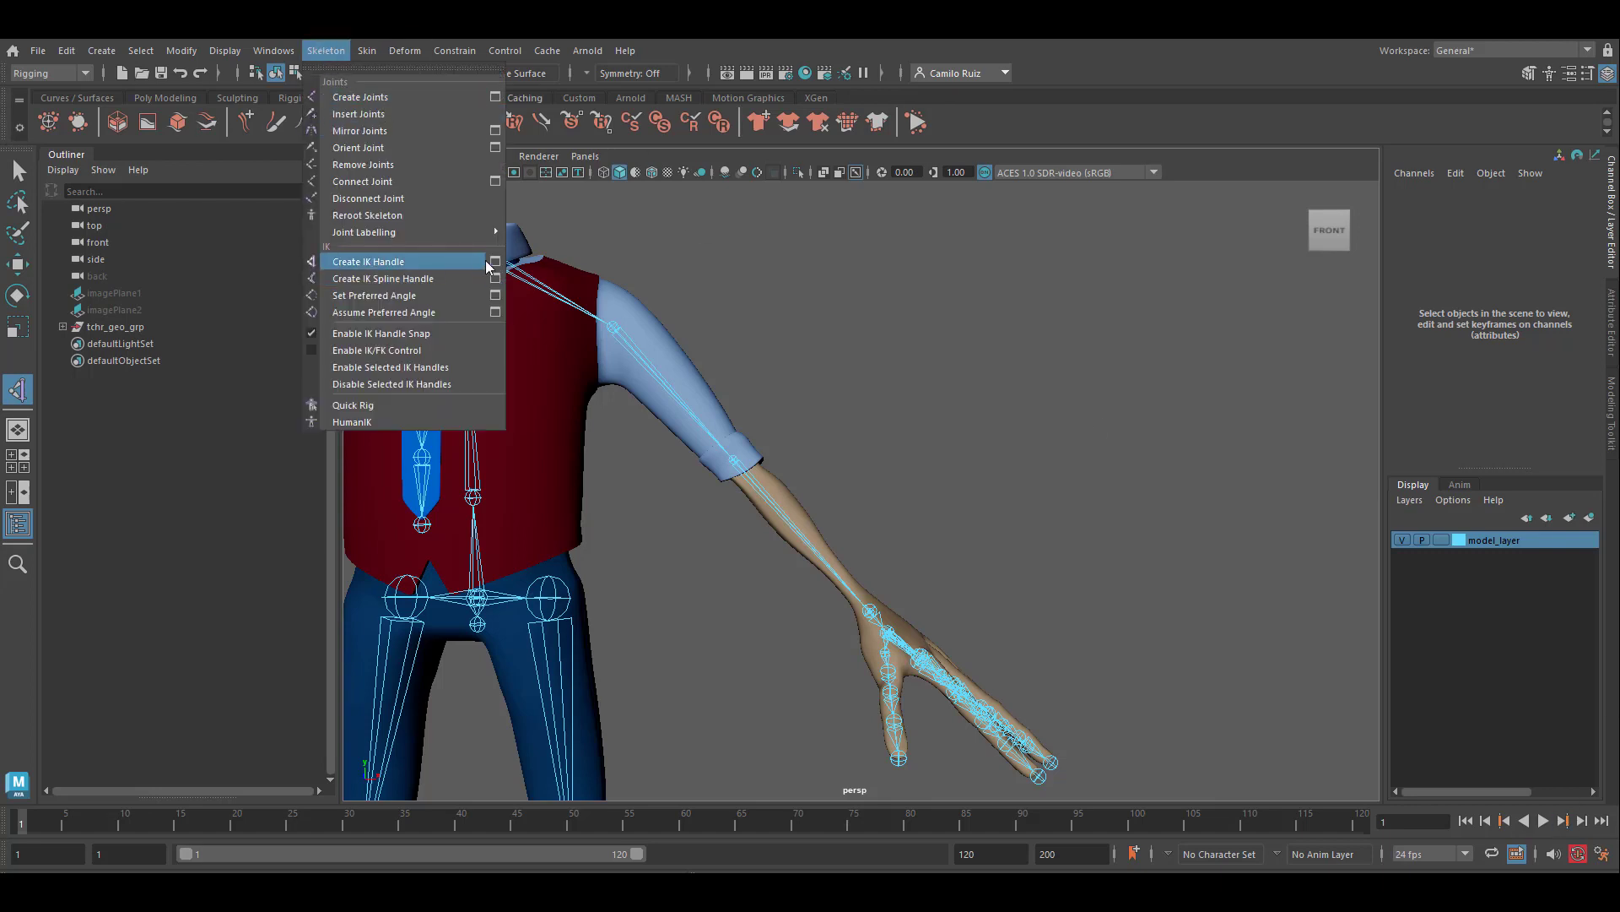
left_click(496, 262)
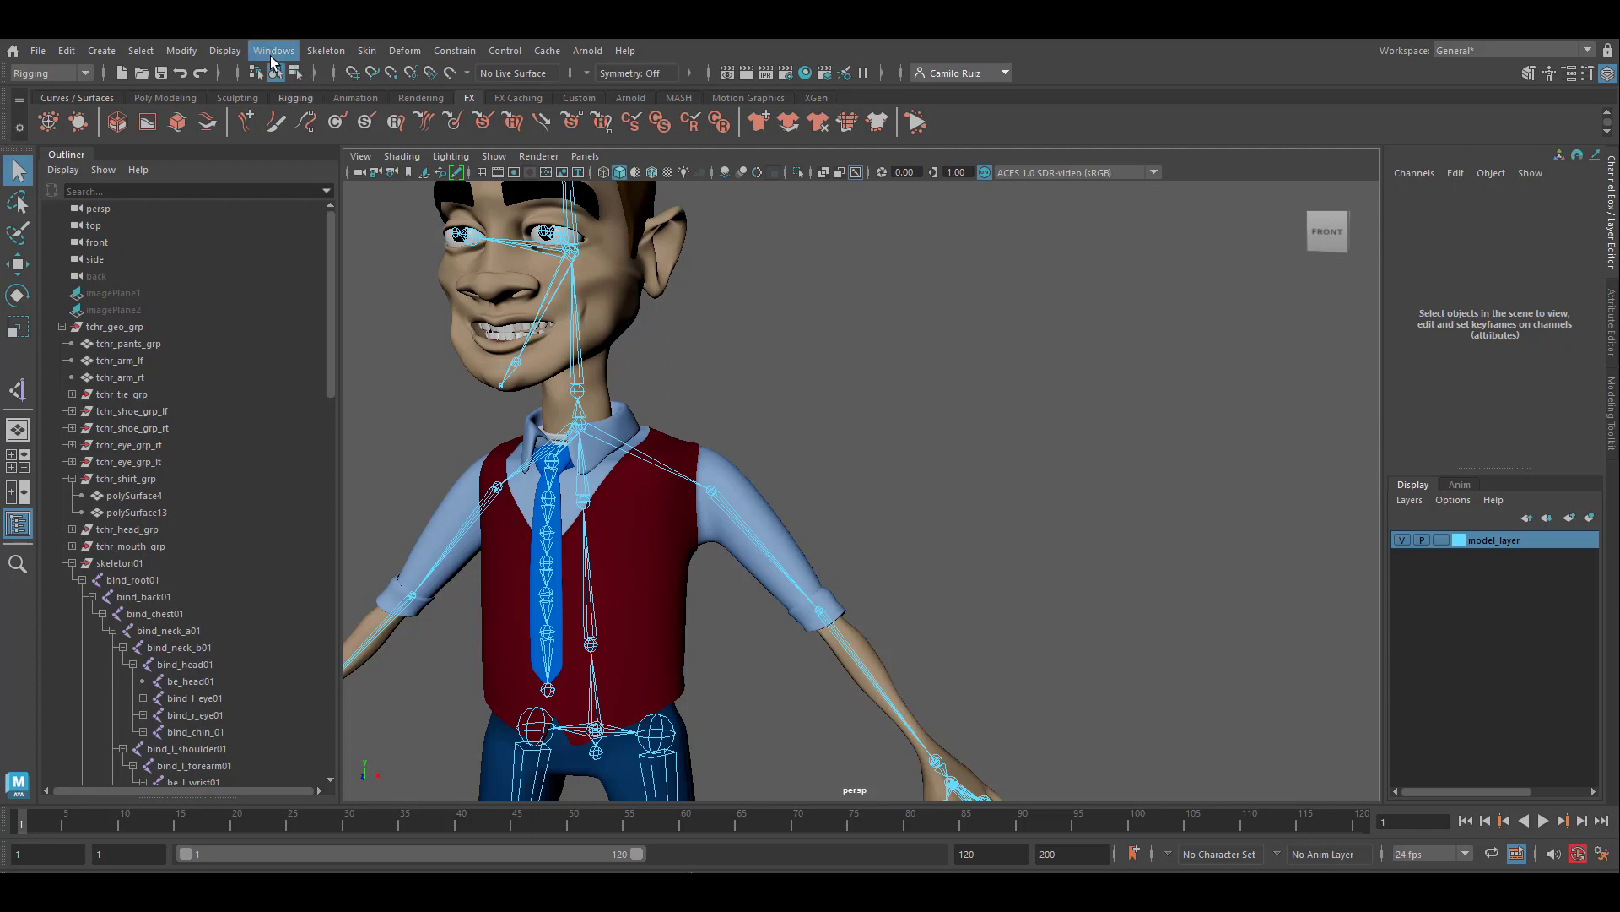
left_click(323, 52)
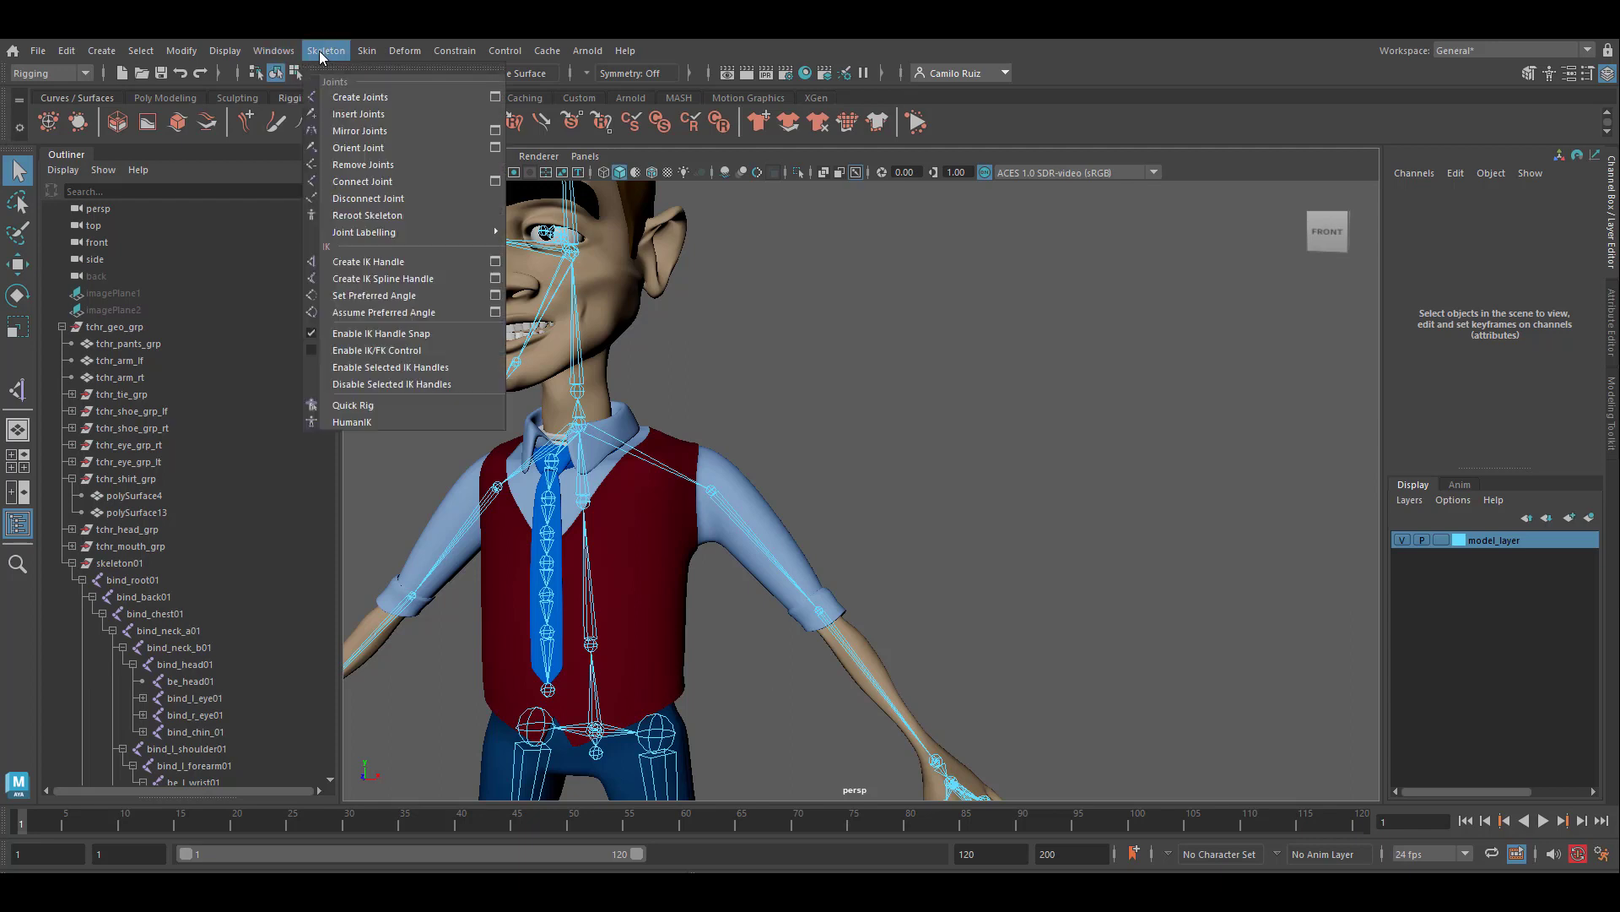
left_click(381, 262)
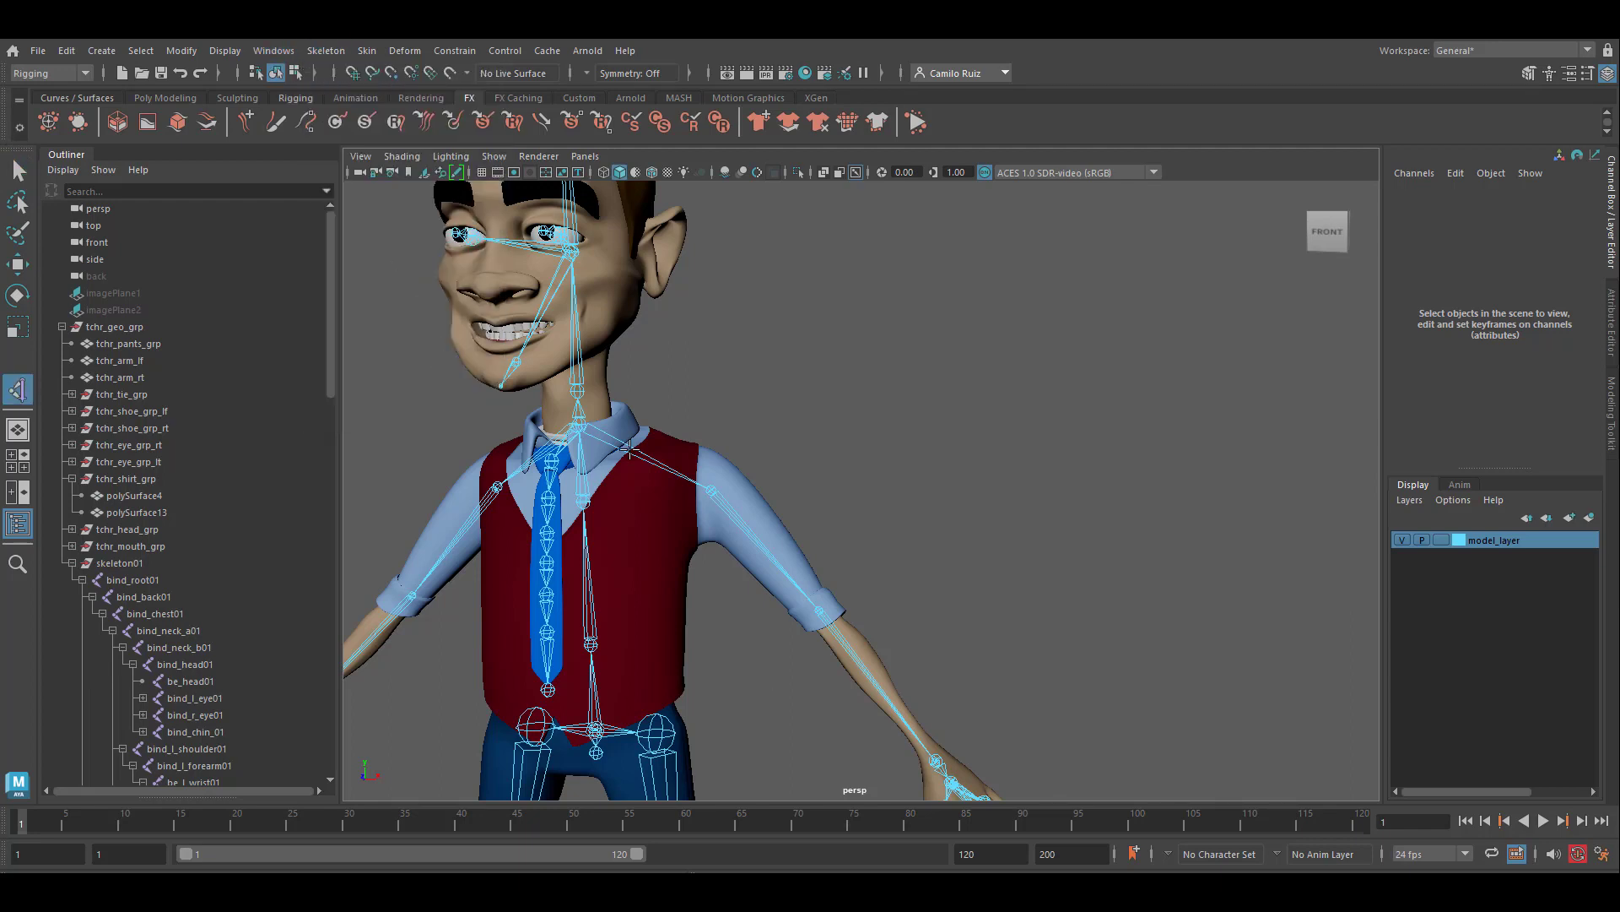
scroll(720, 510, "up", 3)
scroll(713, 506, "down", 3)
scroll(206, 661, "down", 4)
scroll(191, 518, "down", 4)
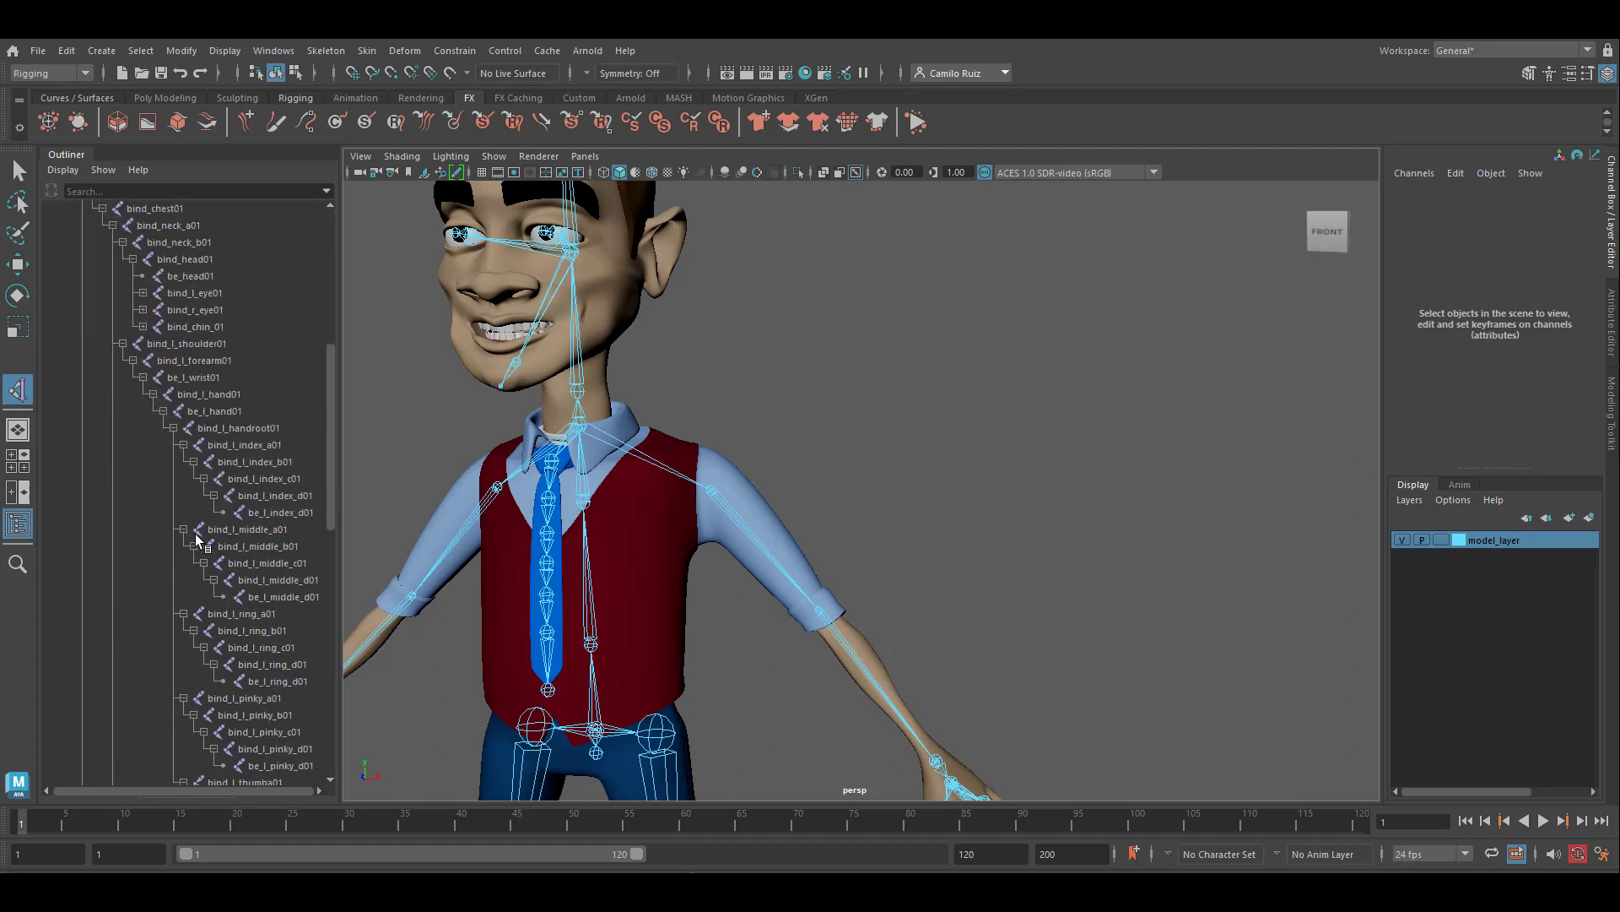
left_click(206, 346)
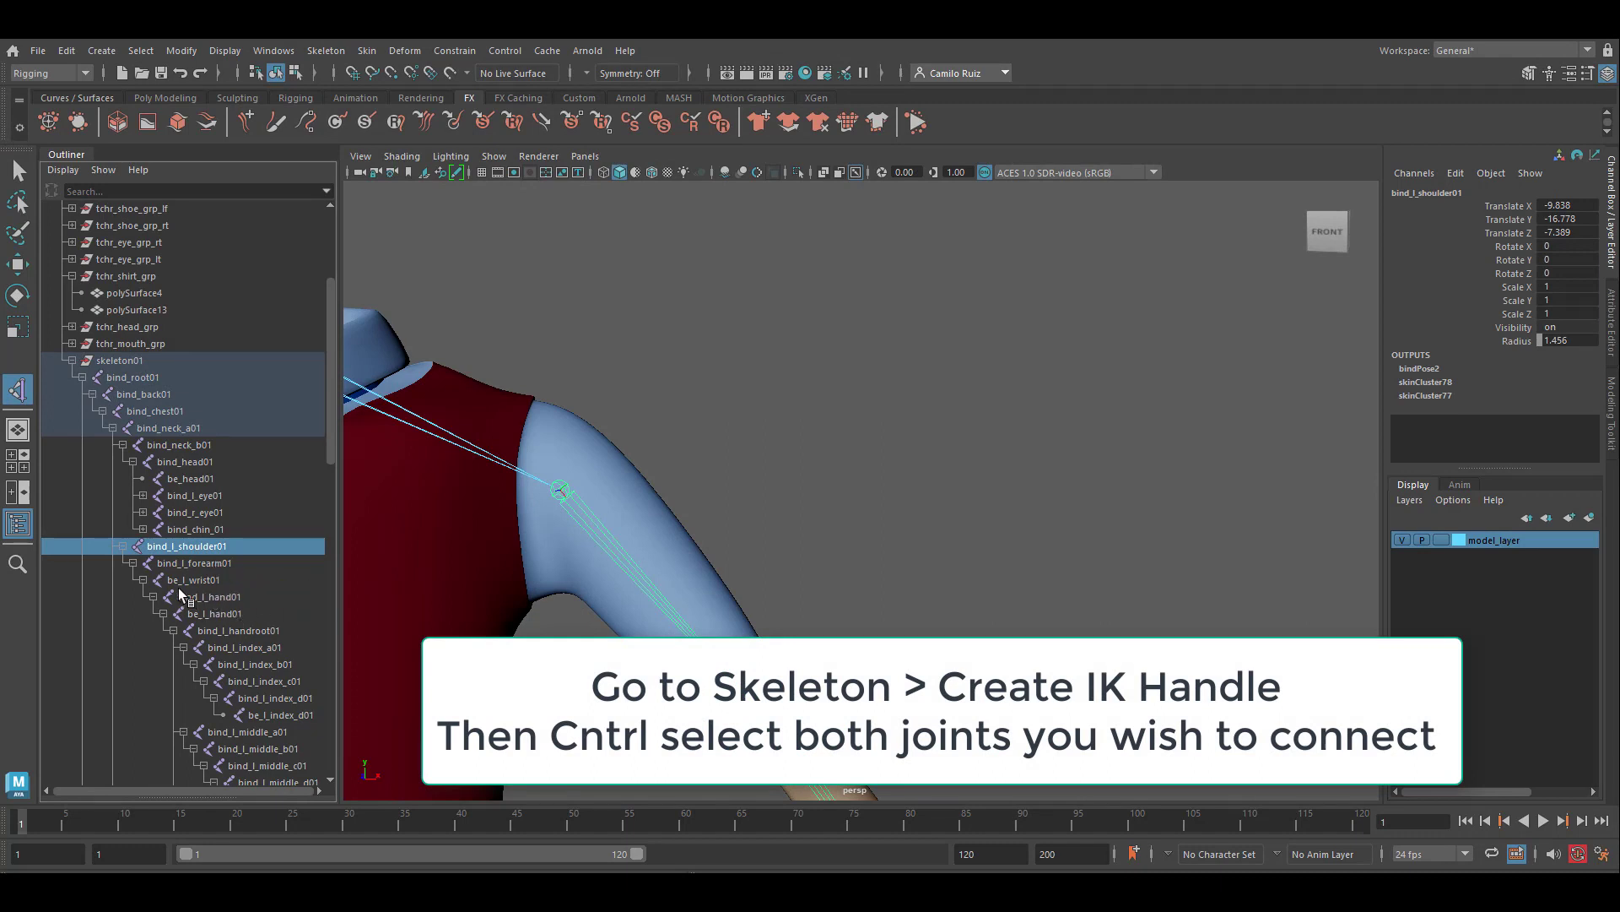
left_click(210, 575, "ctrl")
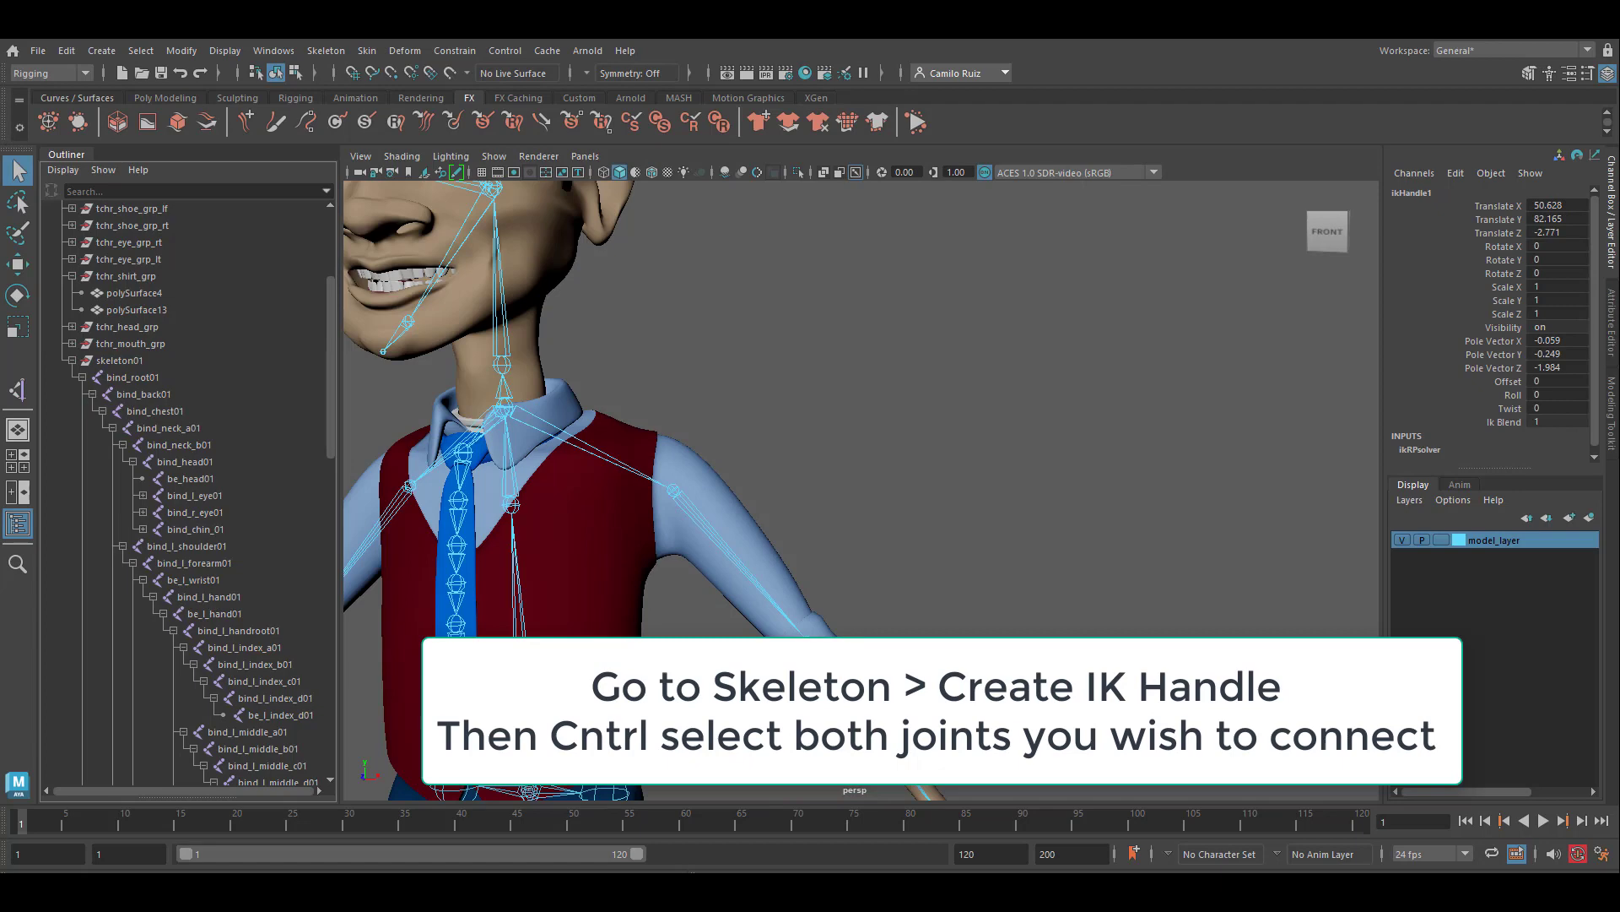
Test the left arm's IK by moving ikHandle1 up and forward, and undo the moves
scroll(853, 535, "up", 6)
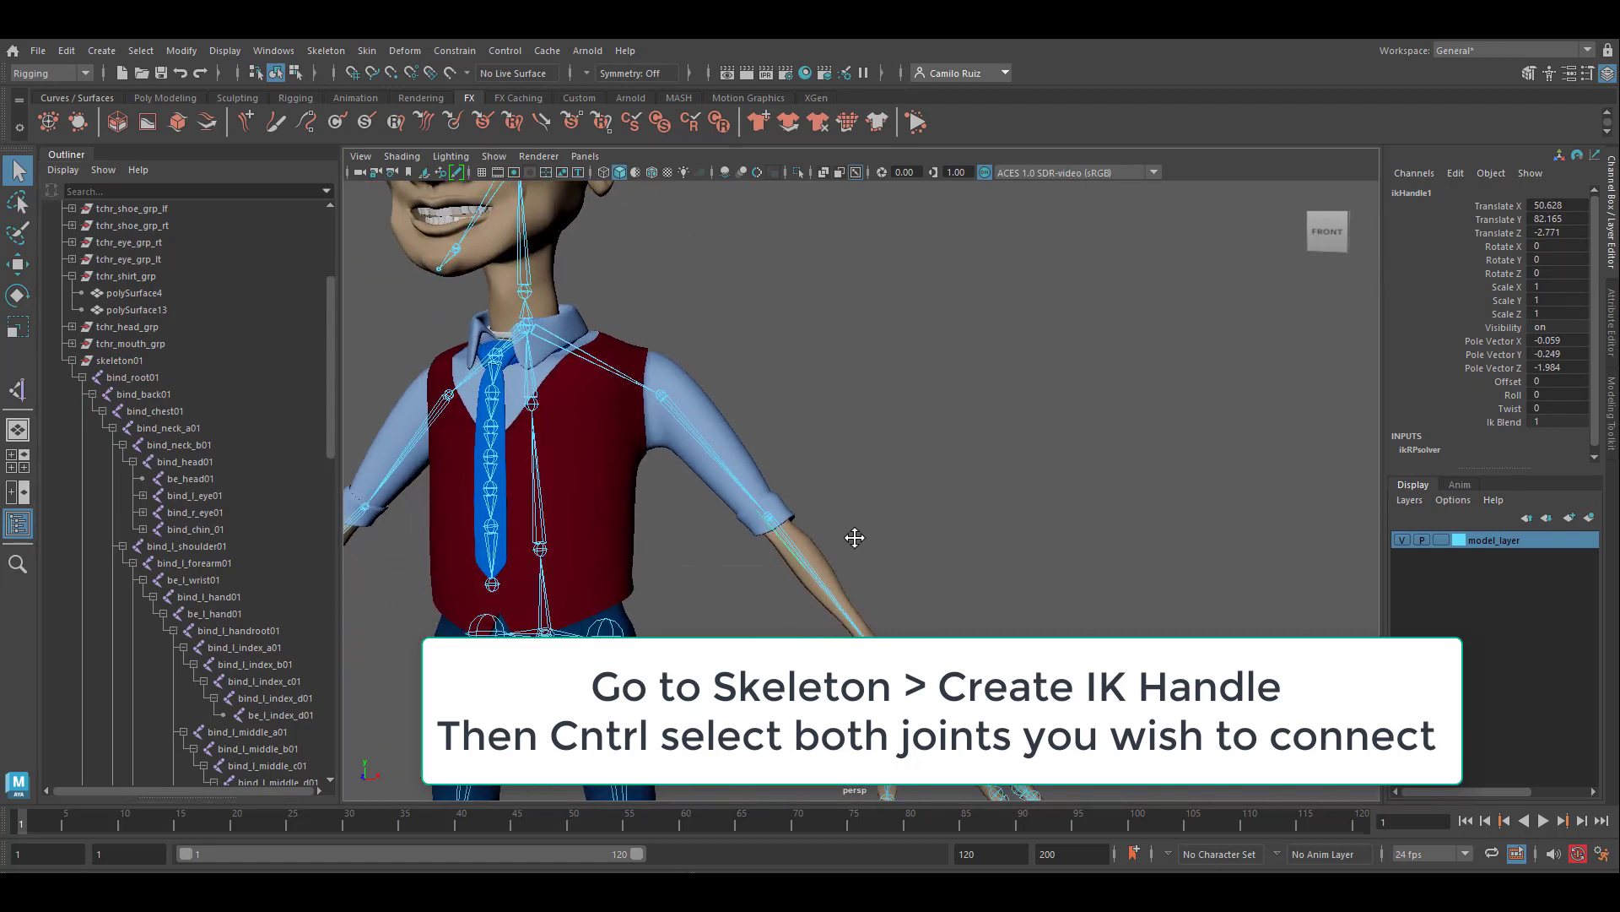
middle_click_drag(789, 616, 943, 743, "alt")
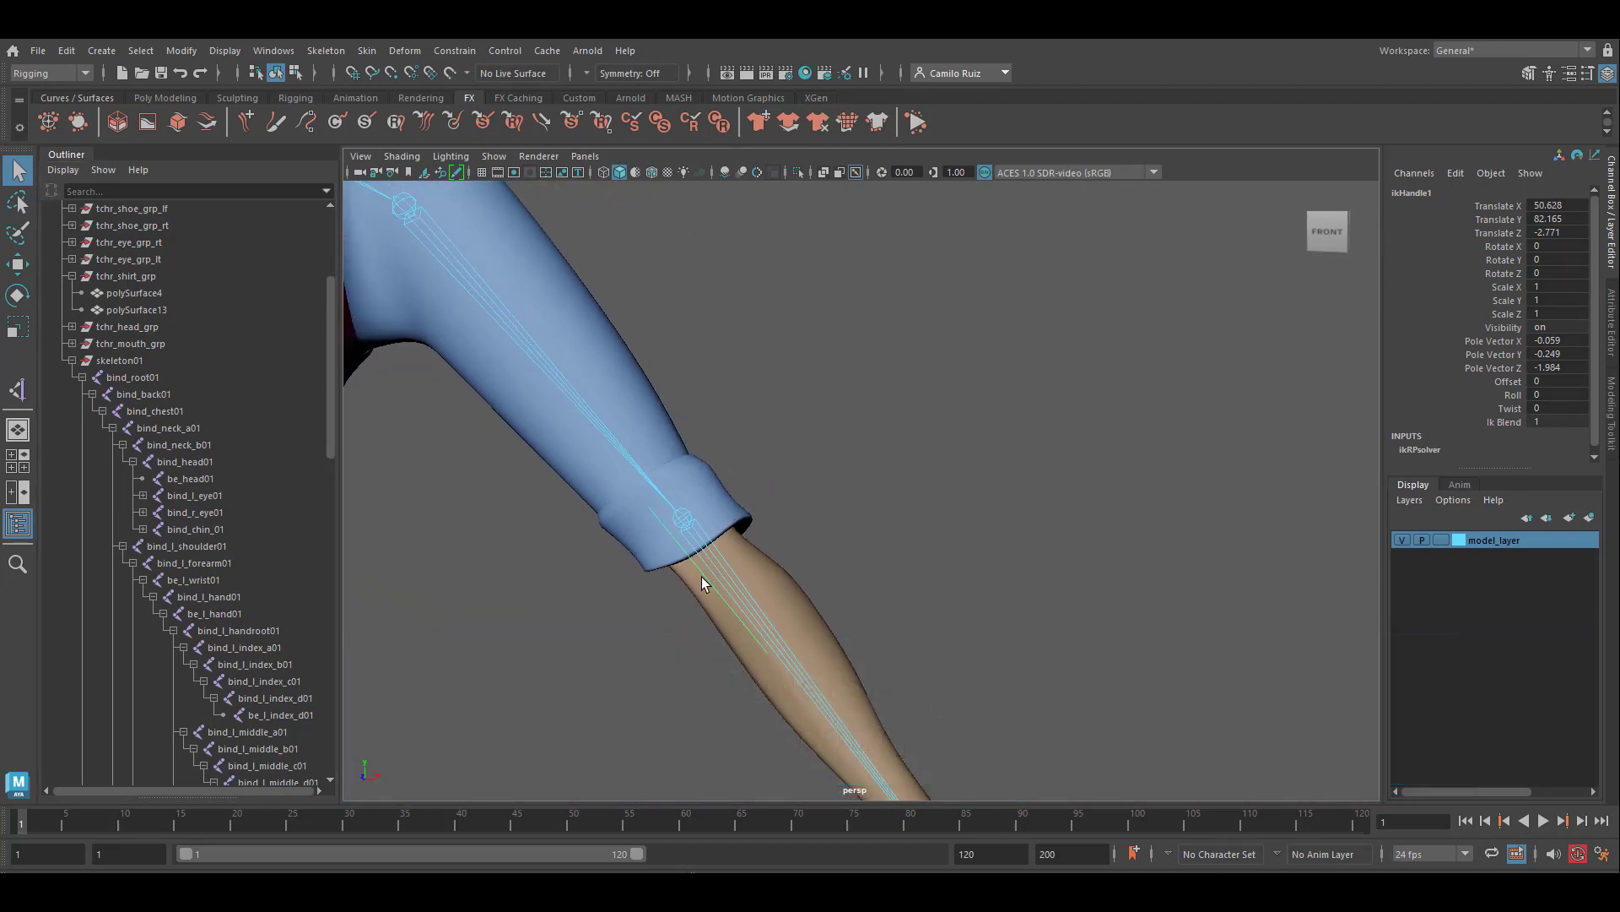
left_click_drag(701, 576, 687, 609, "alt")
scroll(245, 584, "down", 15)
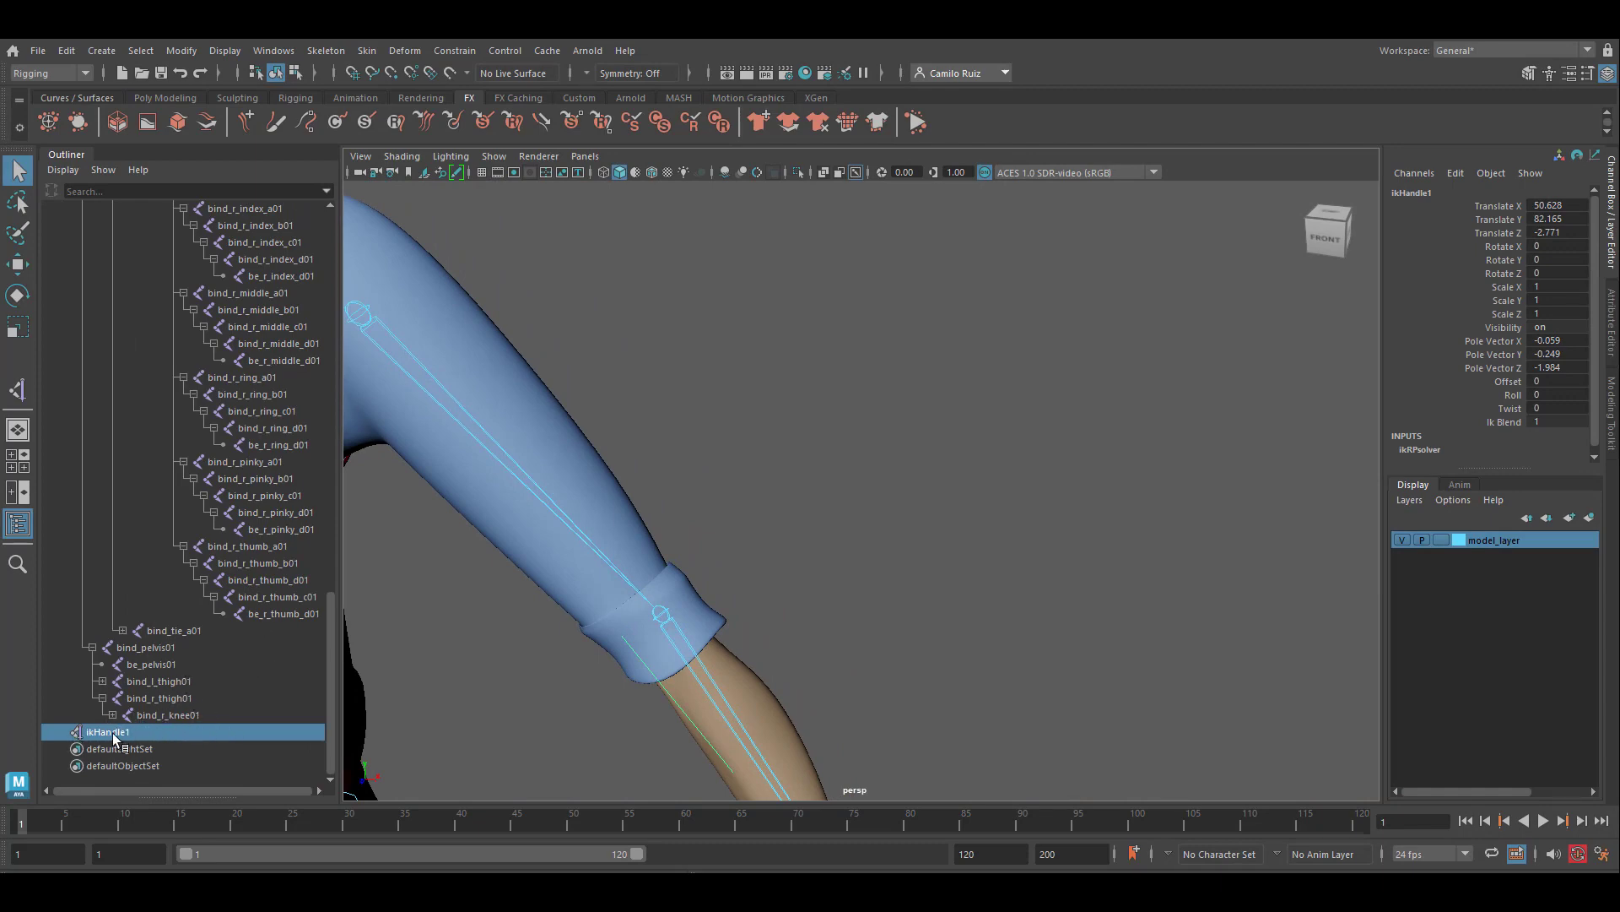
scroll(886, 697, "down", 5)
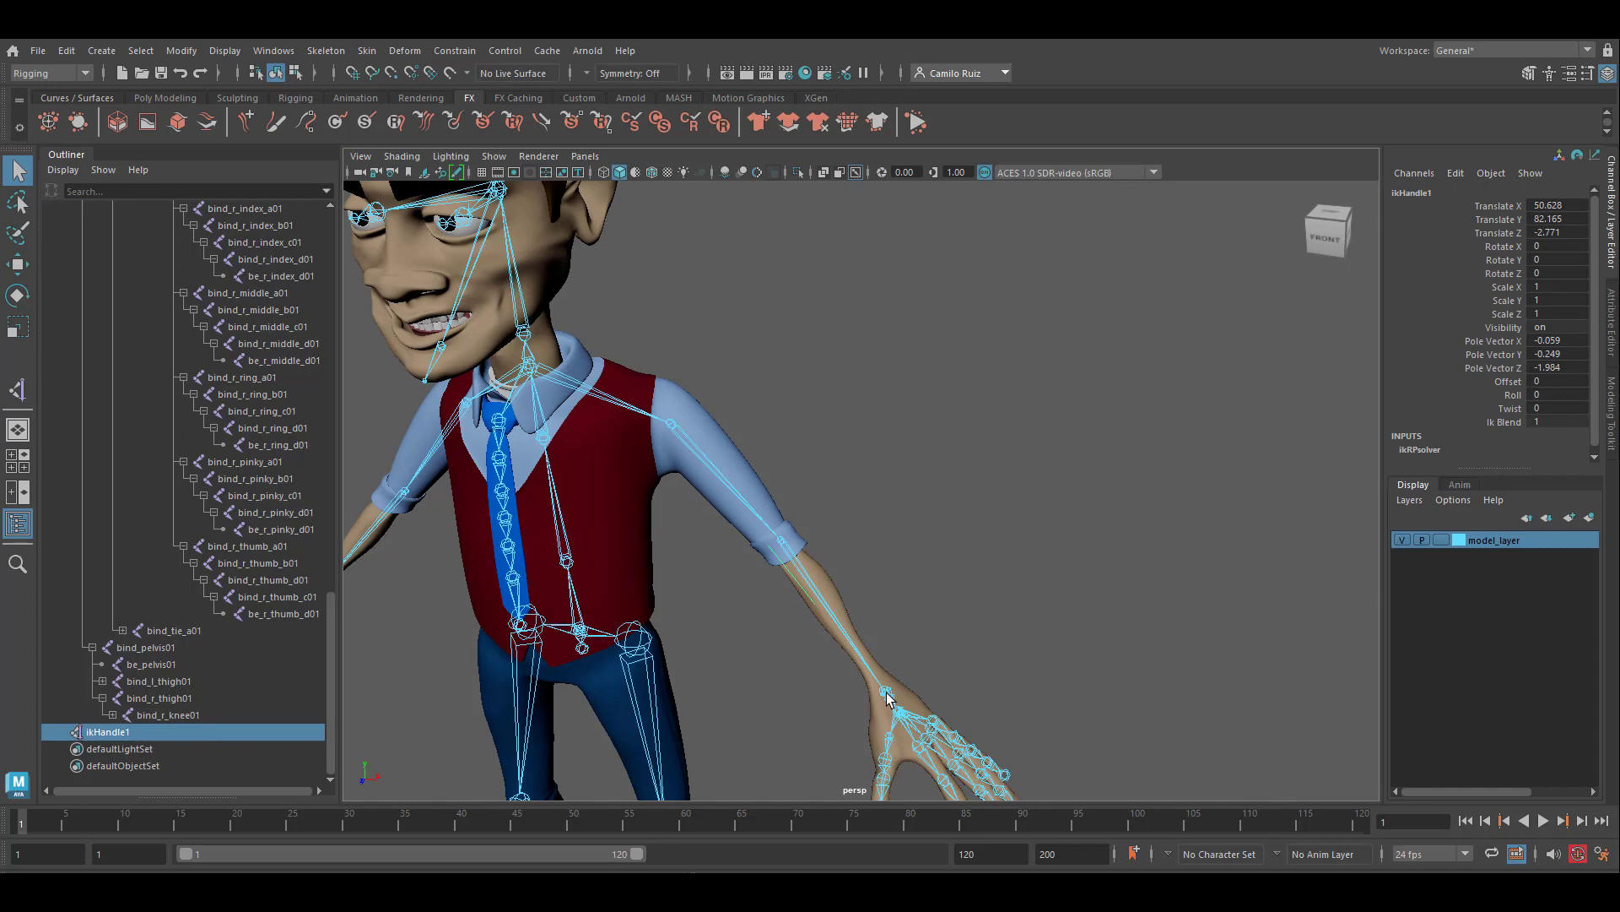
left_click(18, 265)
mouse_move(885, 698)
left_mouse_down()
mouse_move(848, 643)
mouse_move(878, 372)
mouse_move(861, 506)
mouse_move(923, 307)
mouse_move(885, 692)
left_mouse_up()
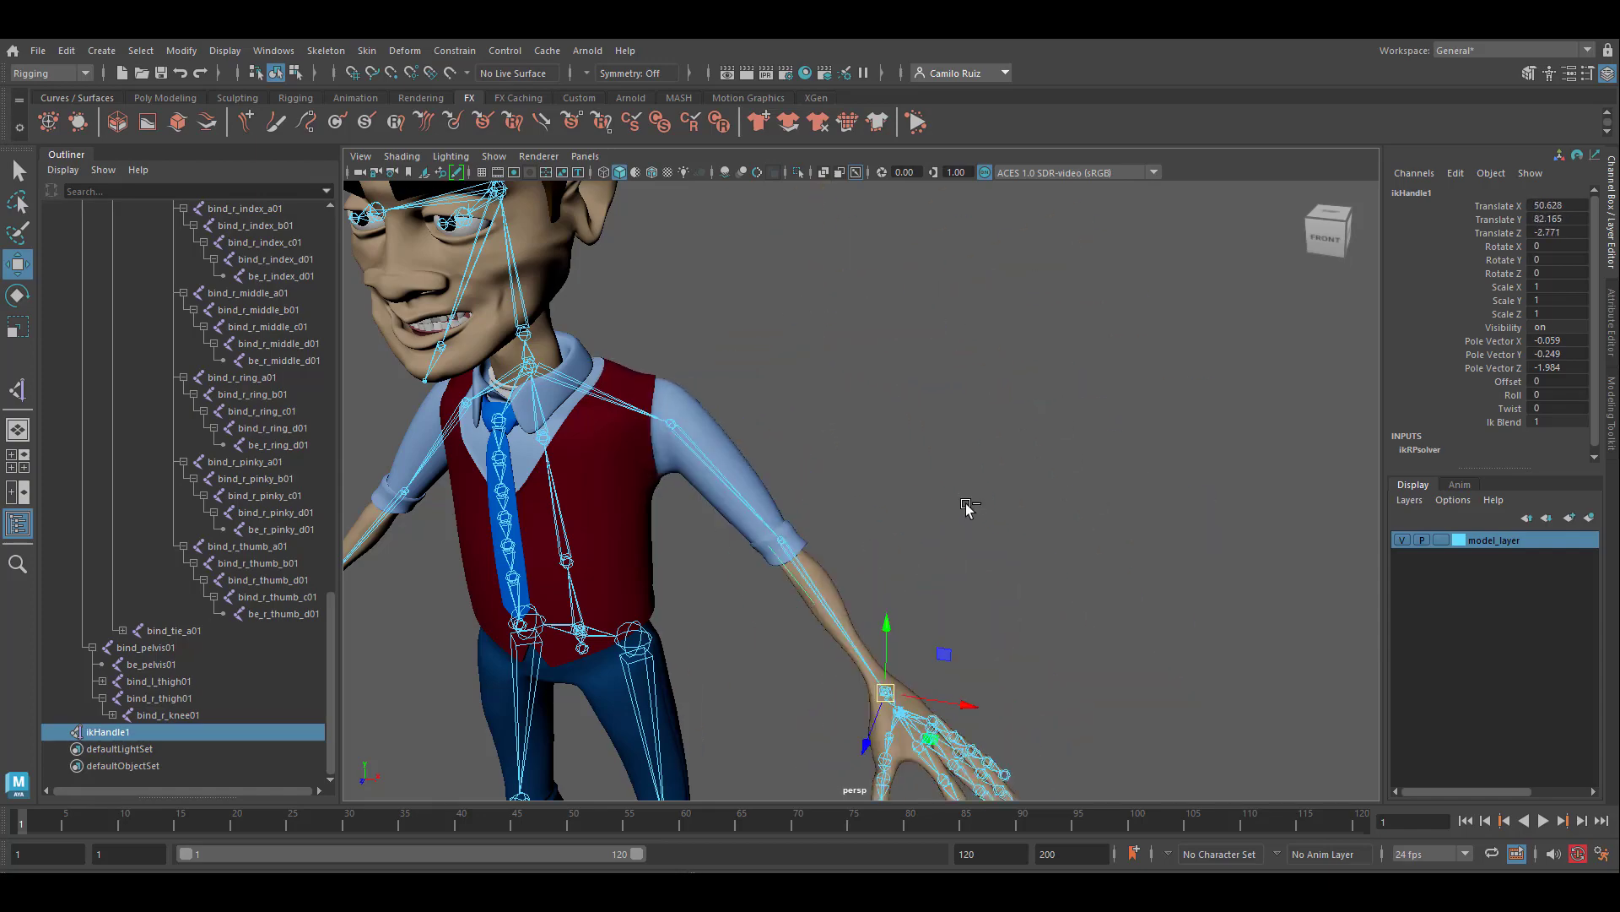
left_click_drag(523, 472, 763, 253)
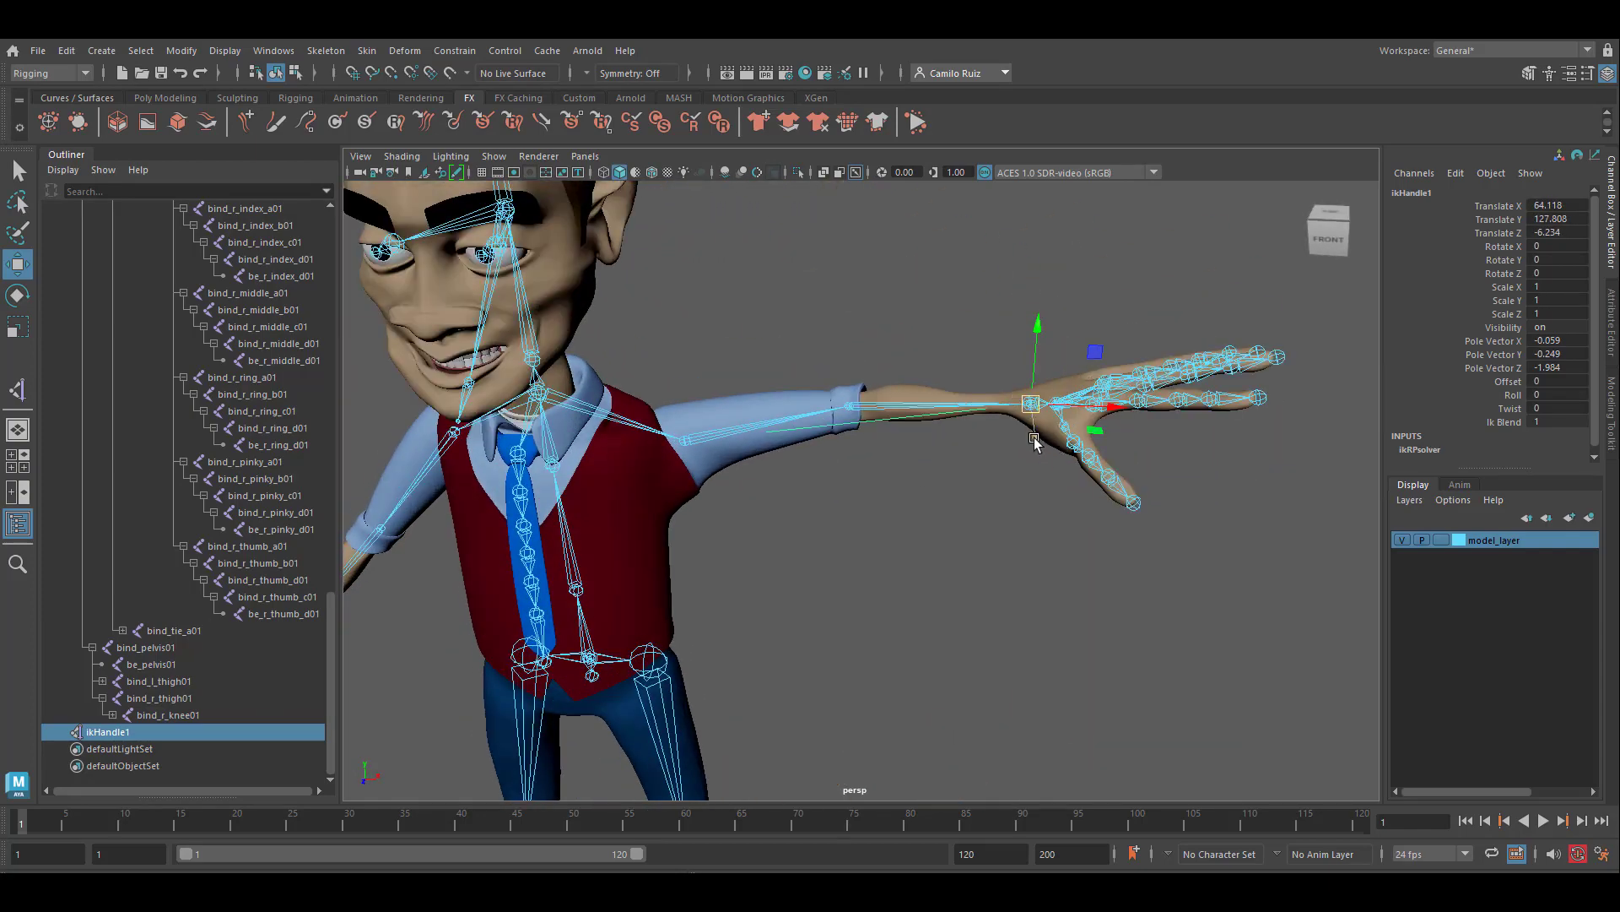
left_click_drag(1046, 430, 962, 506)
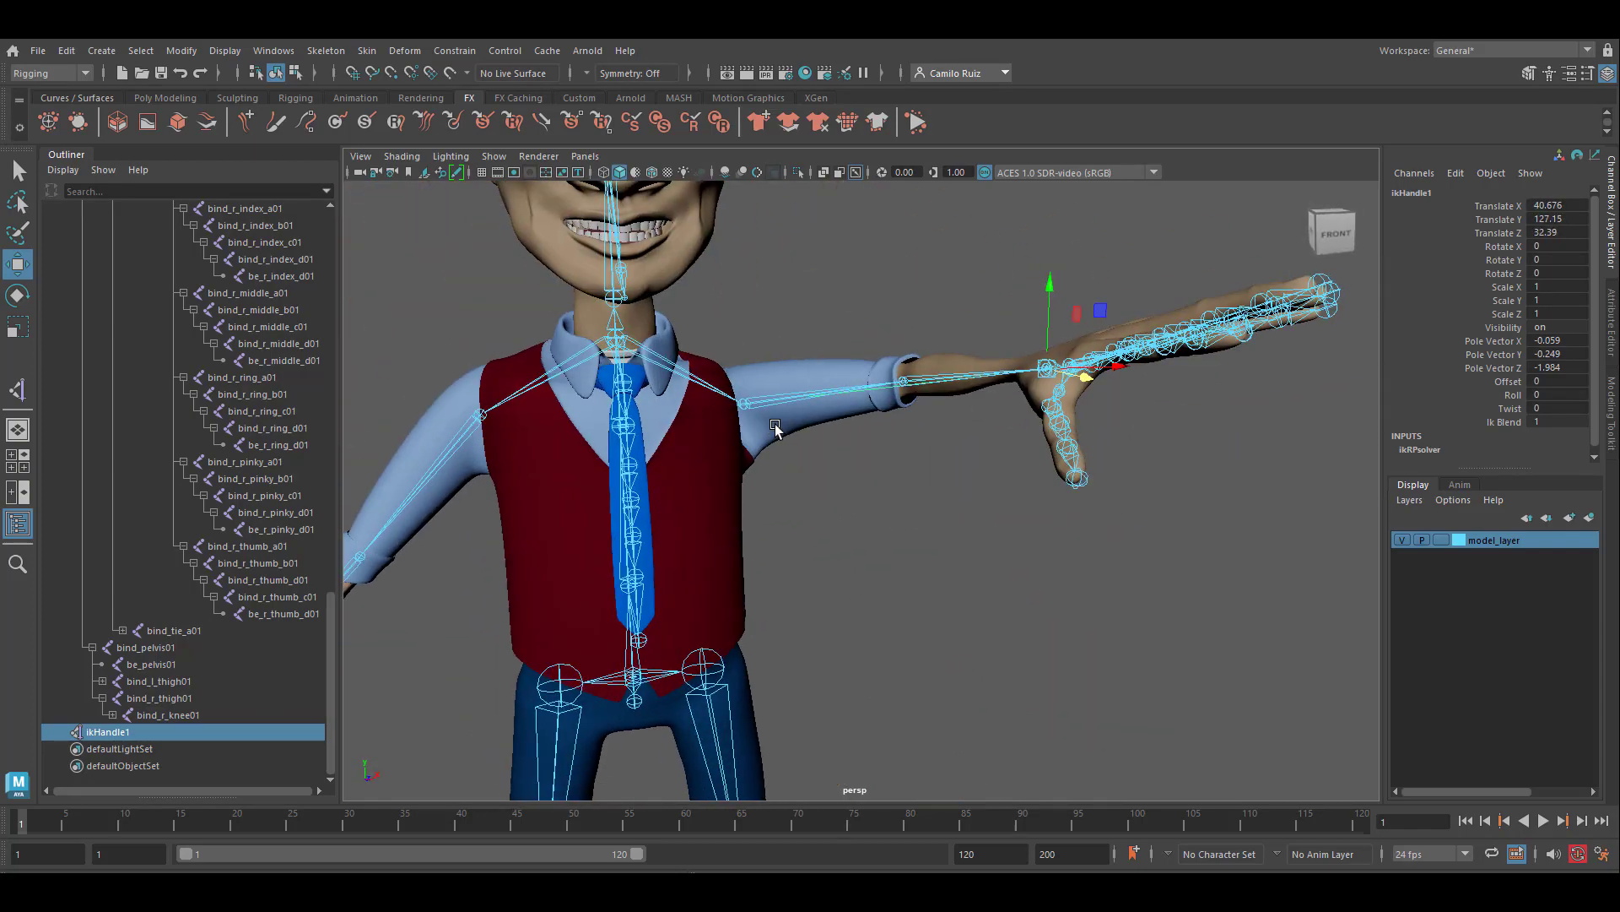
key("ctrl+z")
key("ctrl+z")
Try posing the left arm by rotating the bind_l_forearm01 joint directly, and undo the pose changes
left_click(900, 414)
left_click(746, 405)
left_click_drag(745, 317, 743, 285)
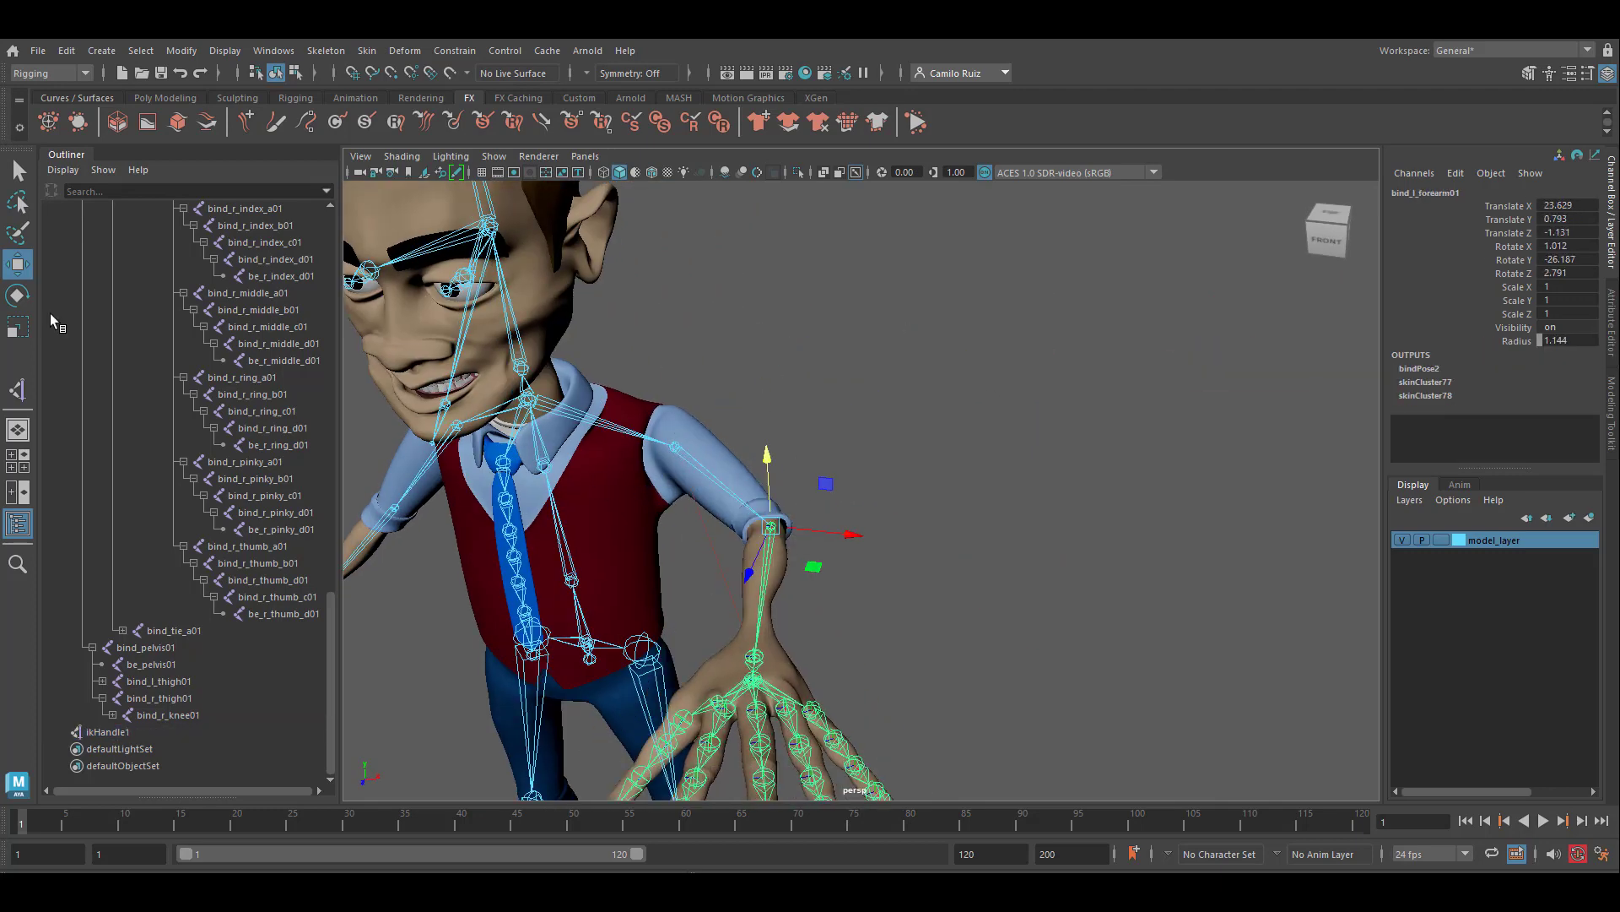
left_click(17, 295)
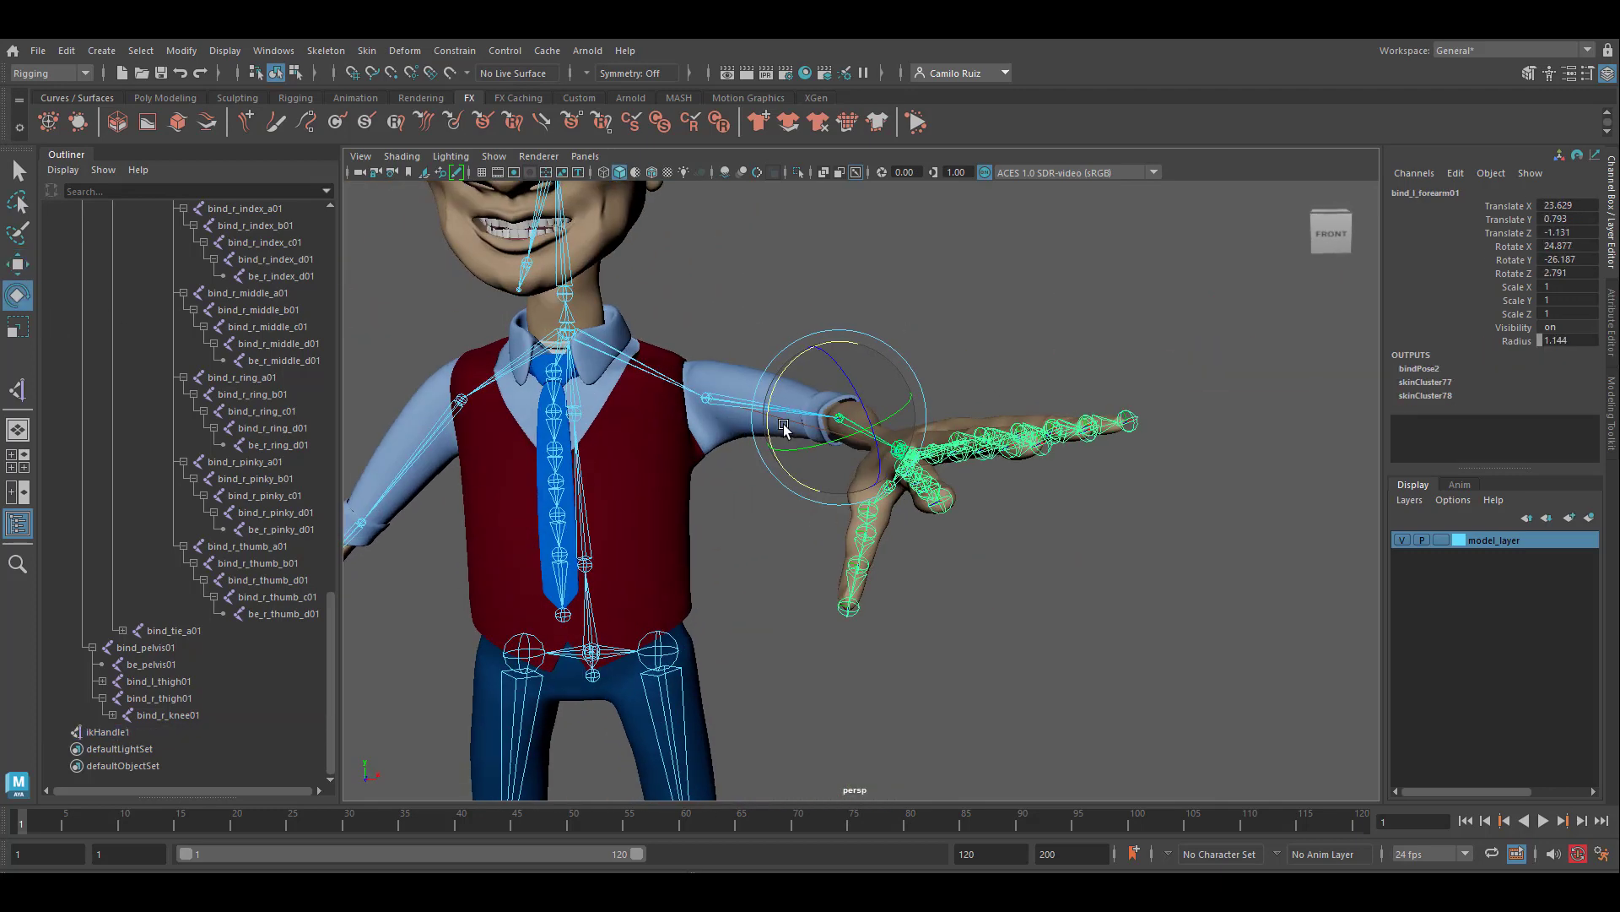
left_click_drag(784, 423, 932, 433)
key("ctrl+z")
key("ctrl+z")
key("ctrl+z")
key("ctrl+z")
key("ctrl+z")
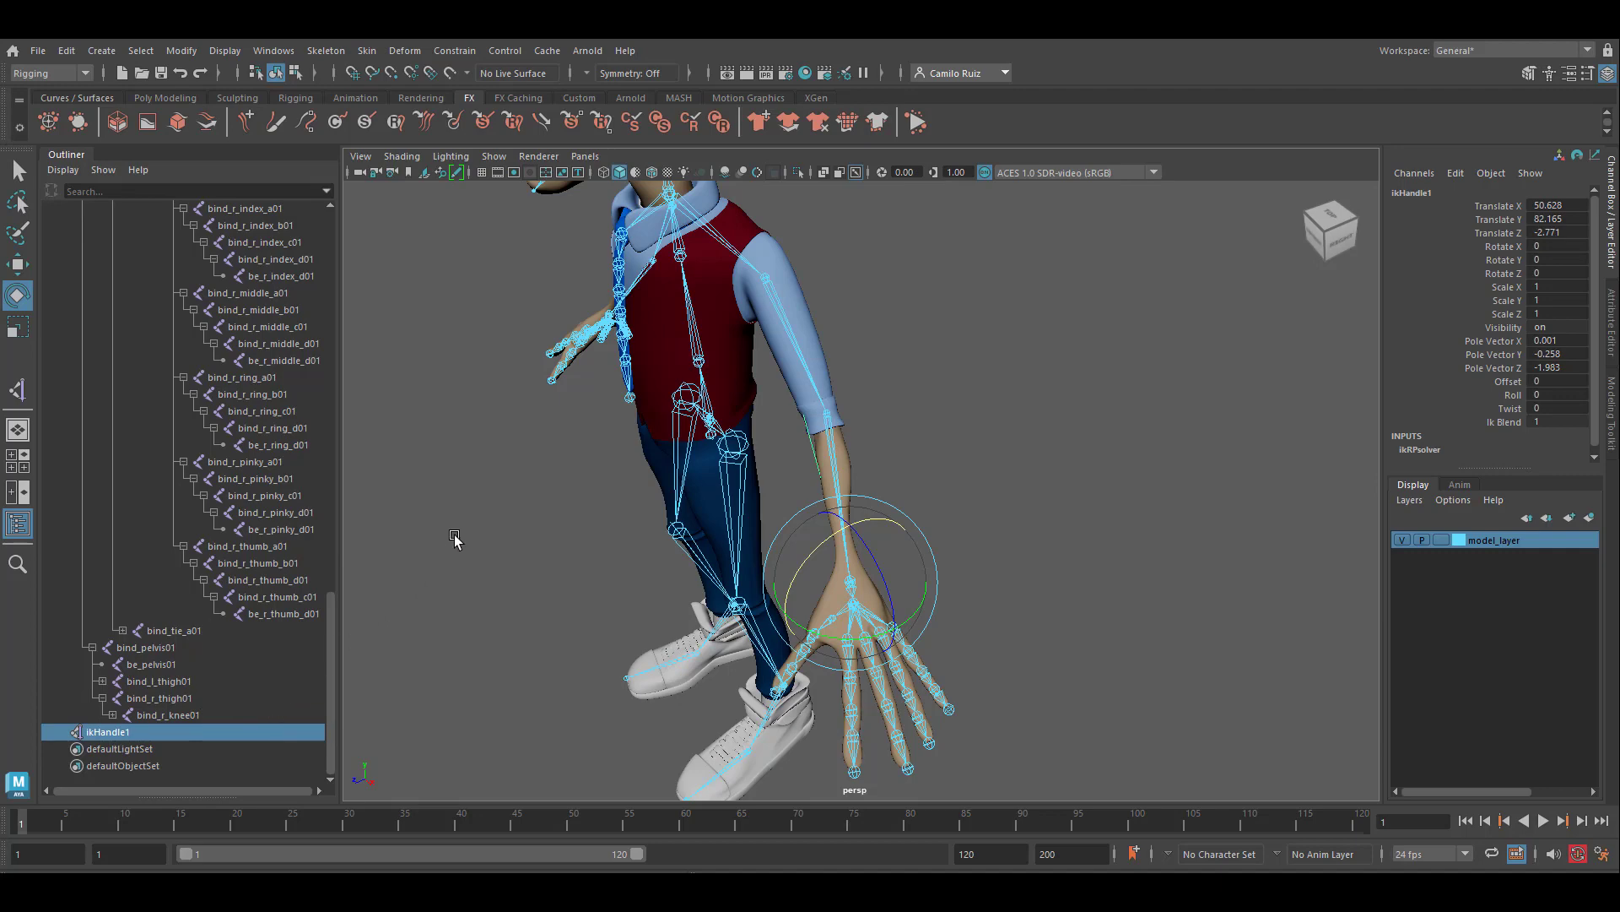
Create an IK handle on the right arm from bind_r_shoulder01 to be_r_wrist01
left_click_drag(632, 367, 800, 363, "alt")
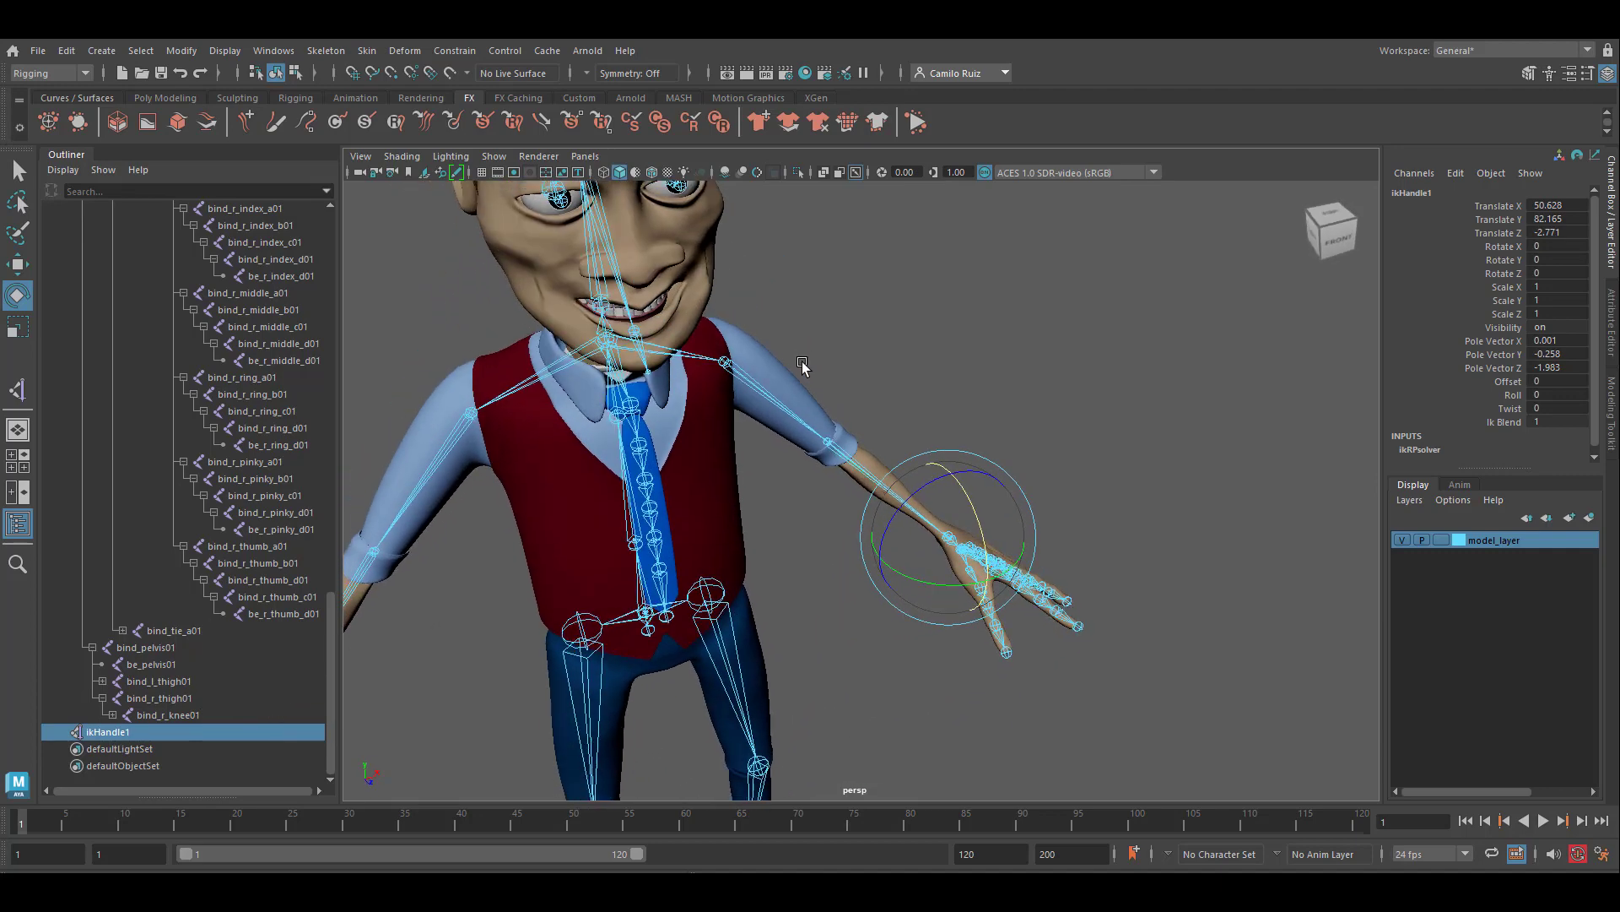
left_click_drag(645, 441, 871, 382, "alt")
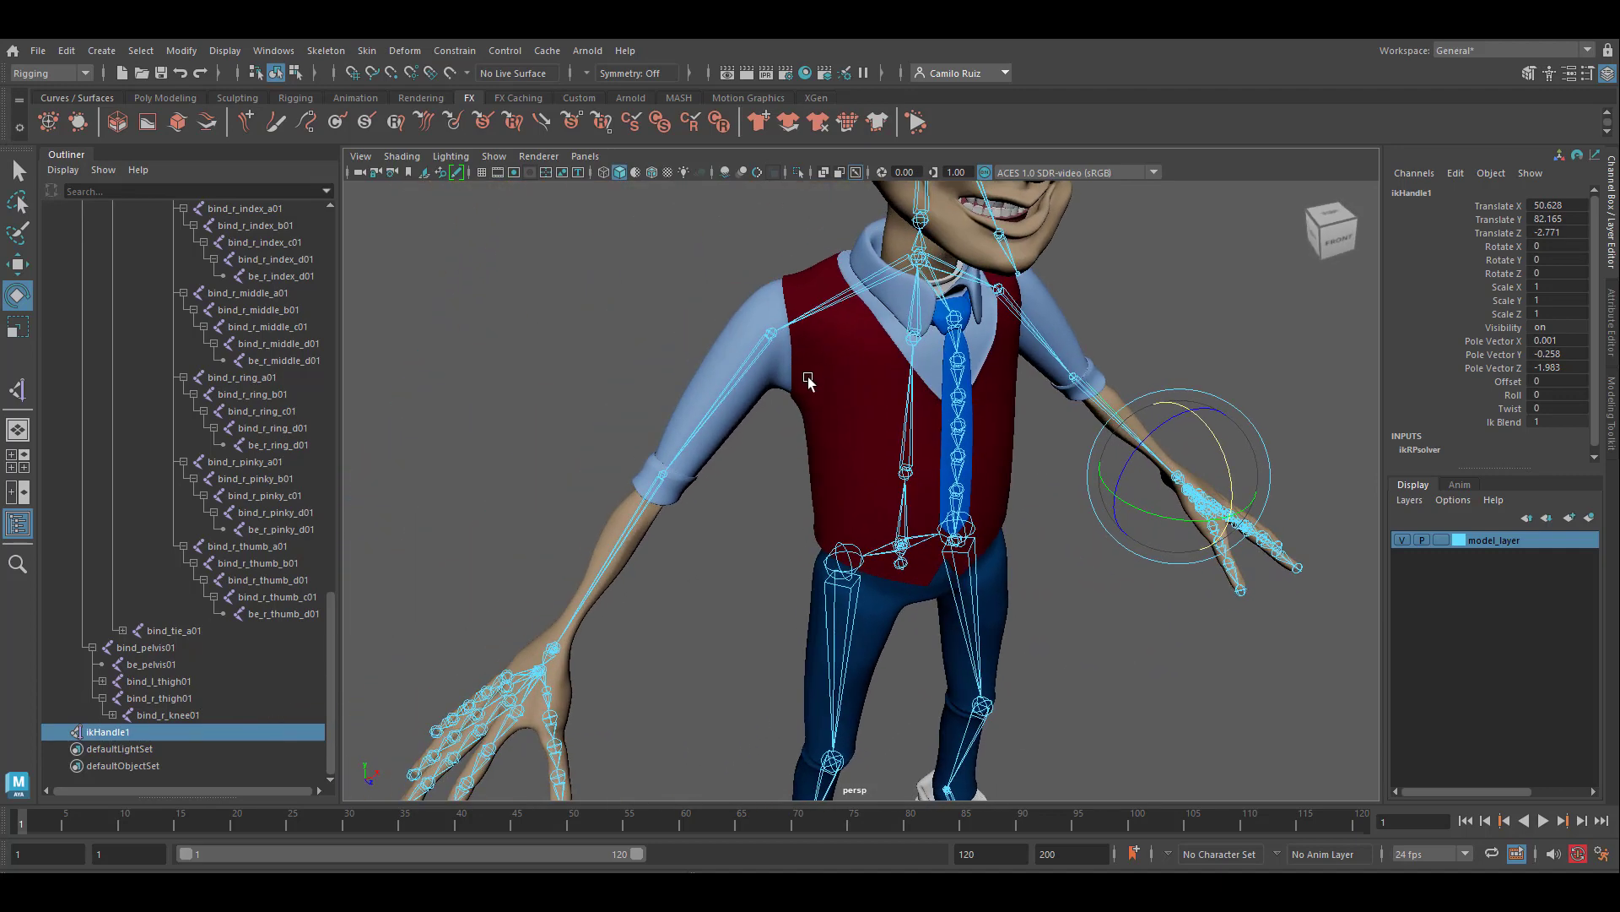
scroll(185, 507, "up", 10)
left_click(165, 615)
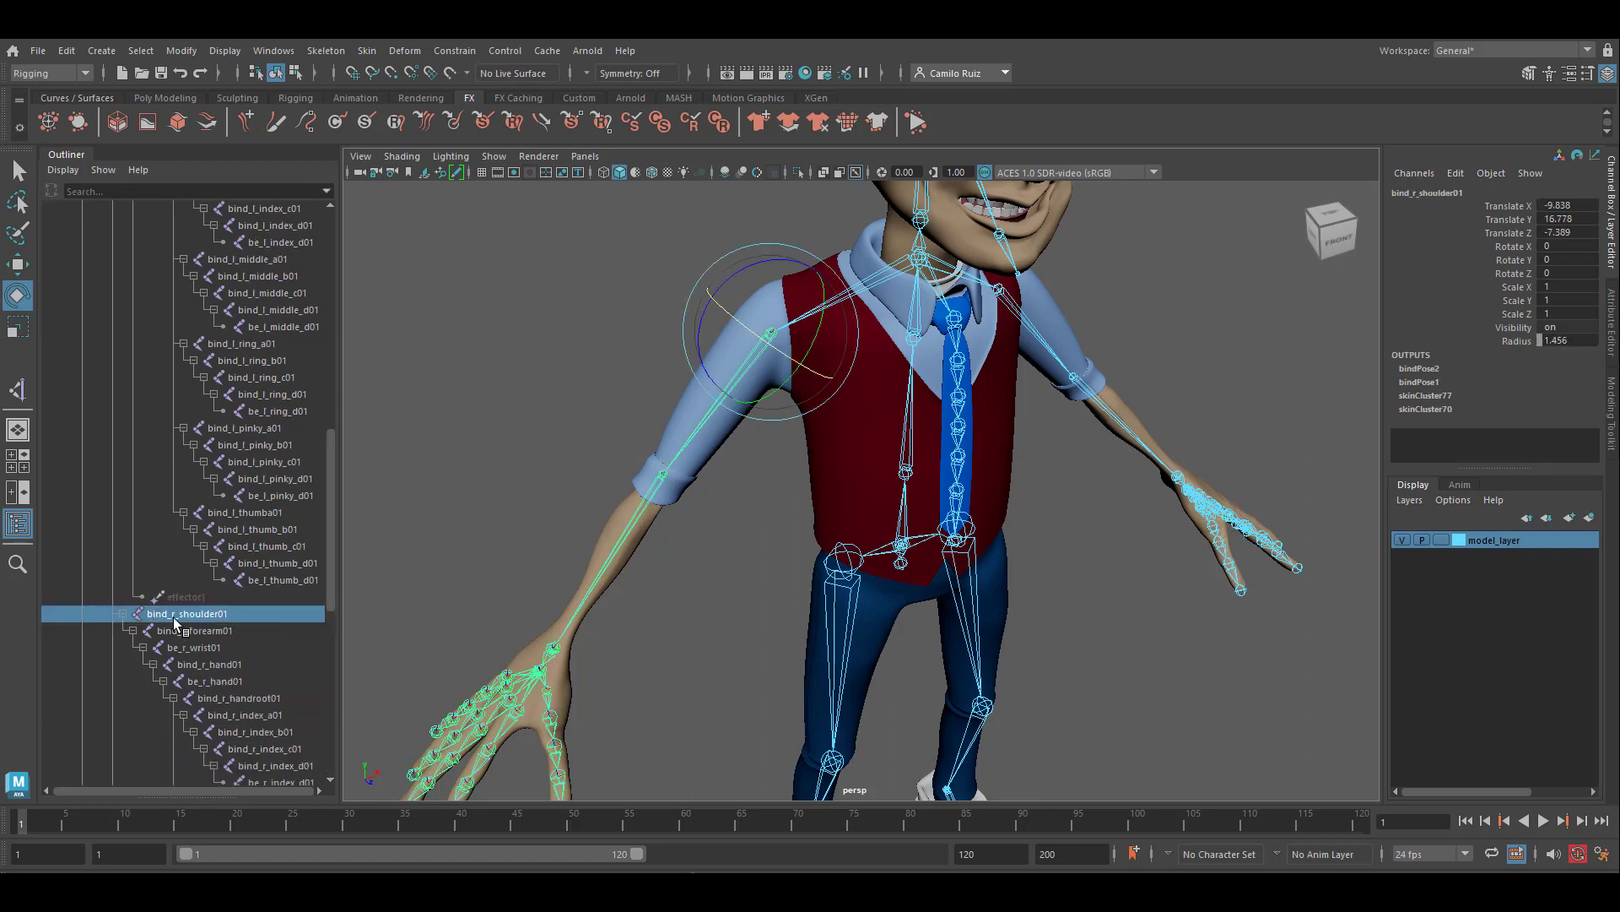
left_click(326, 50)
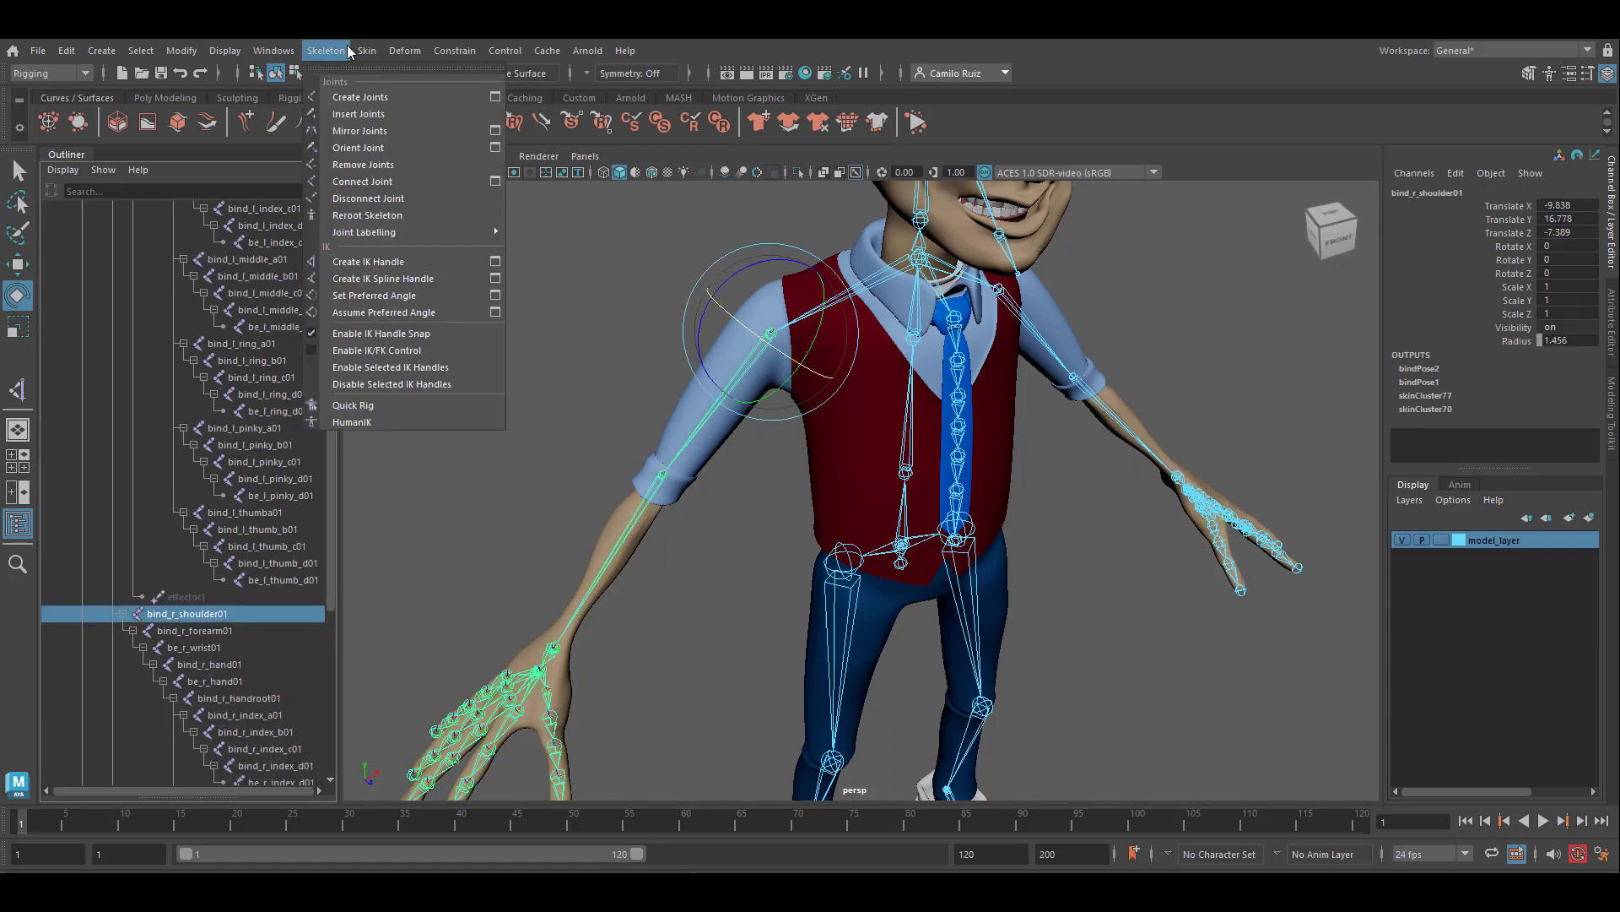
left_click(389, 278)
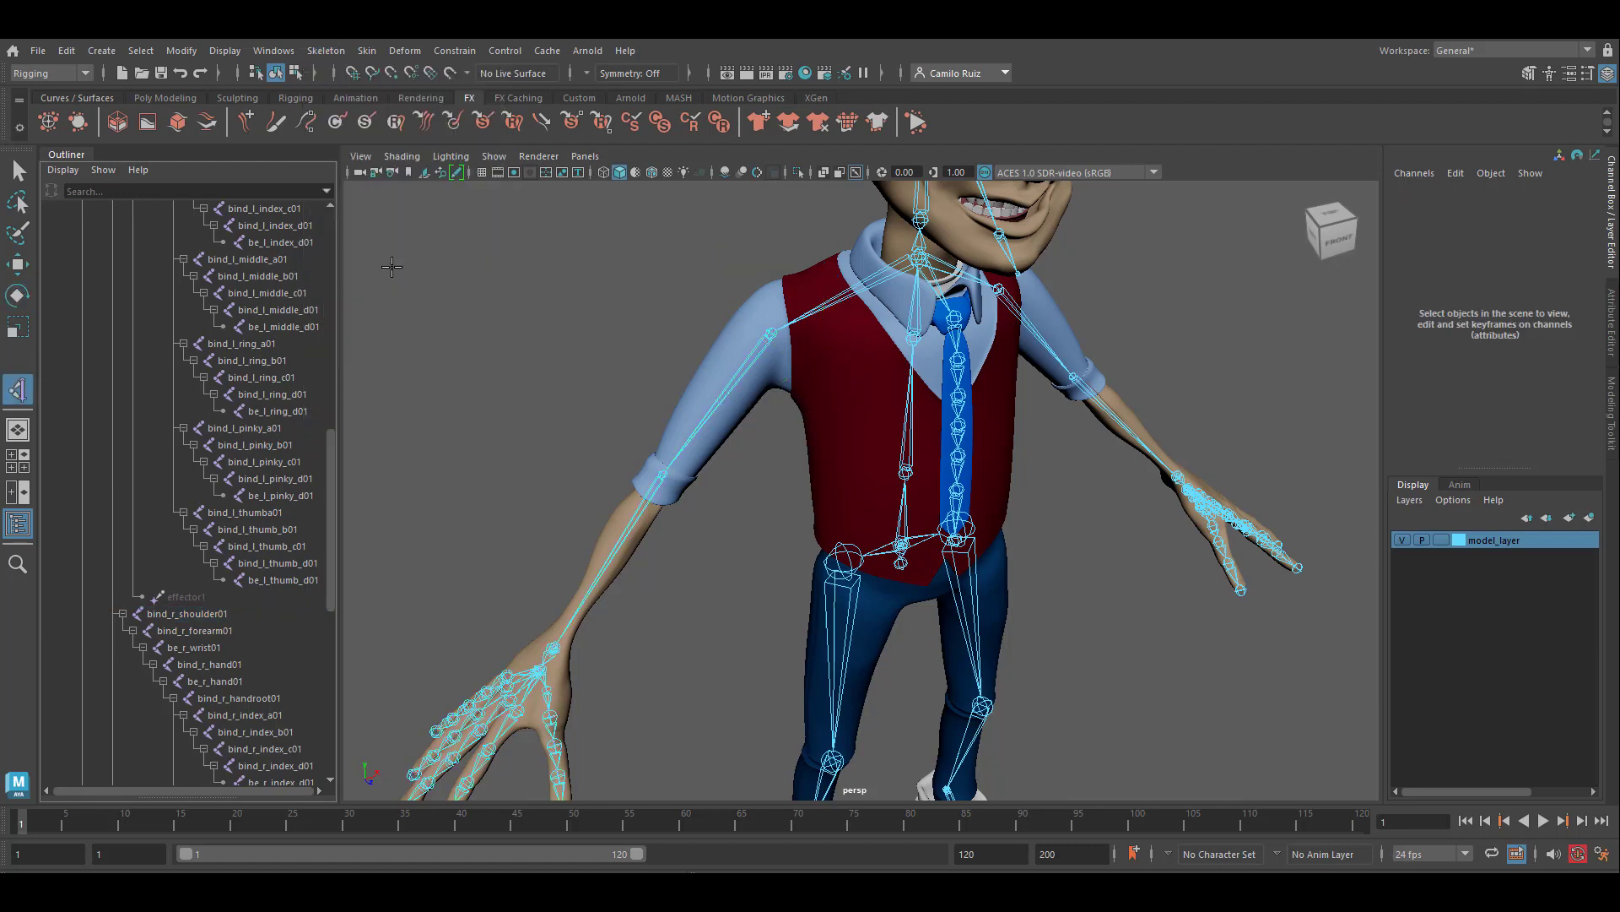
left_click(190, 615)
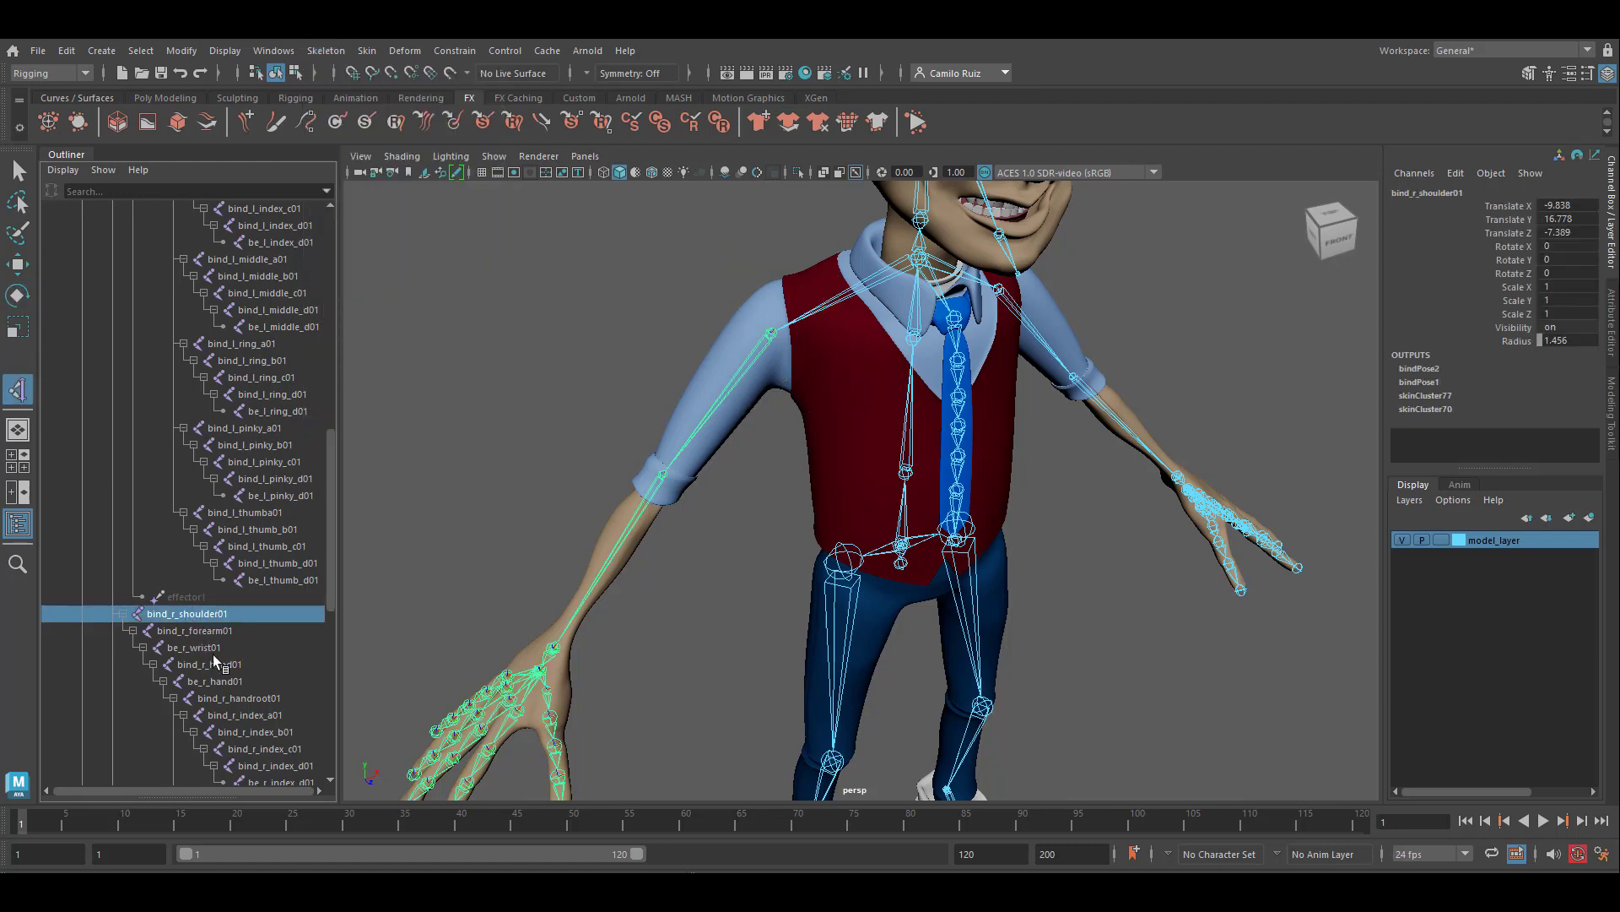
left_click(205, 648)
key("e")
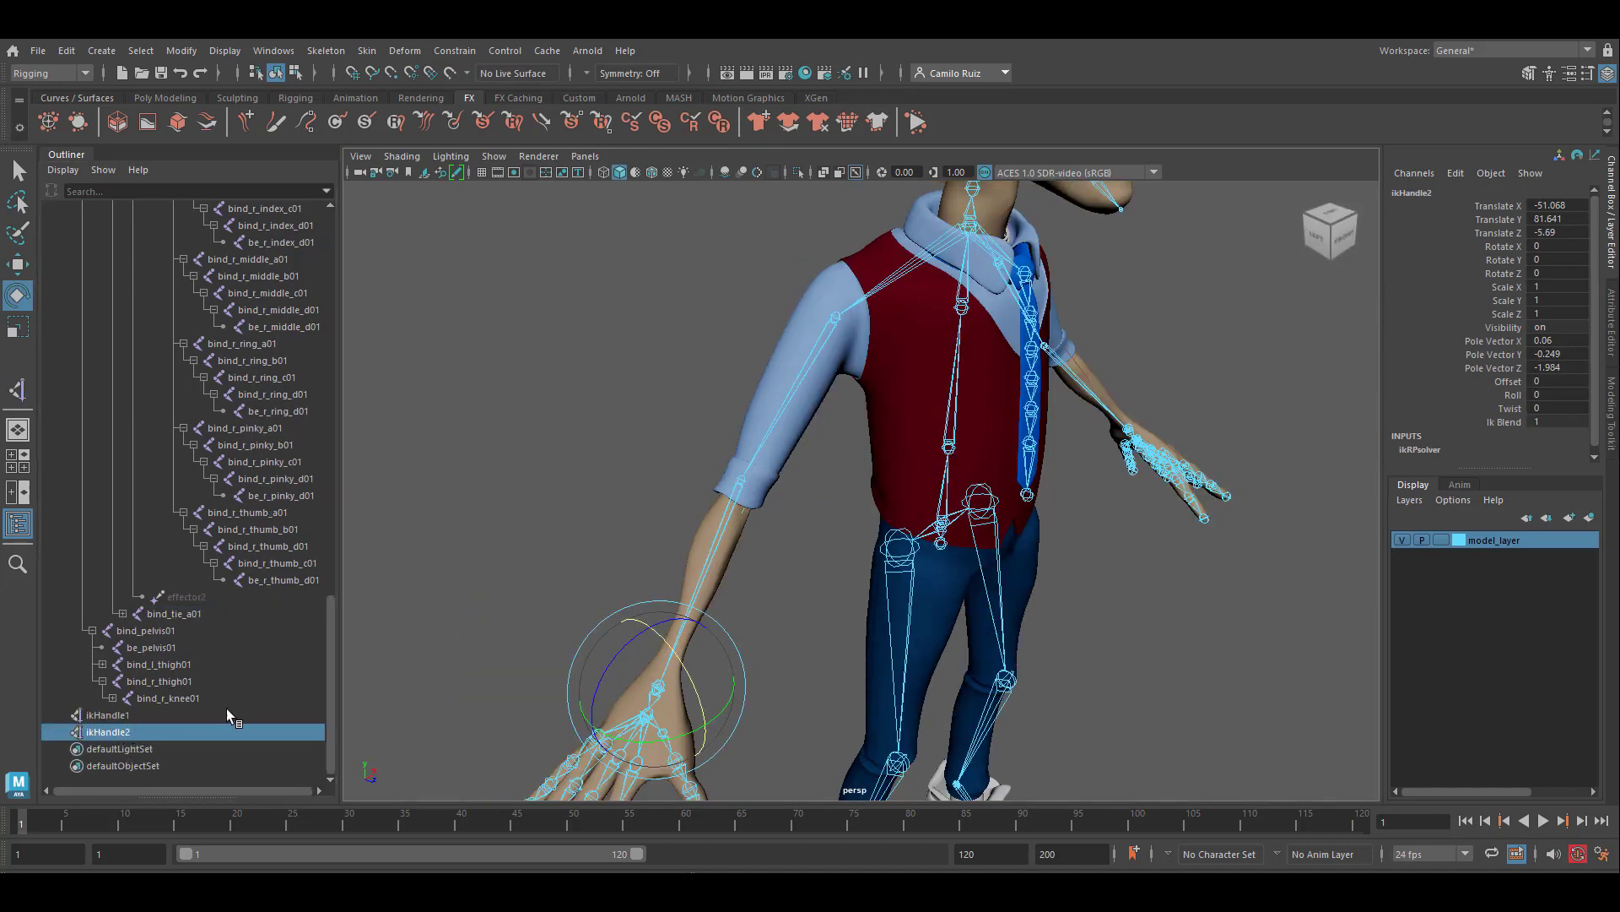
Test the right arm's IK by raising ikHandle2 at the wrist, and undo the move
left_click(17, 263)
left_click_drag(659, 686, 576, 453)
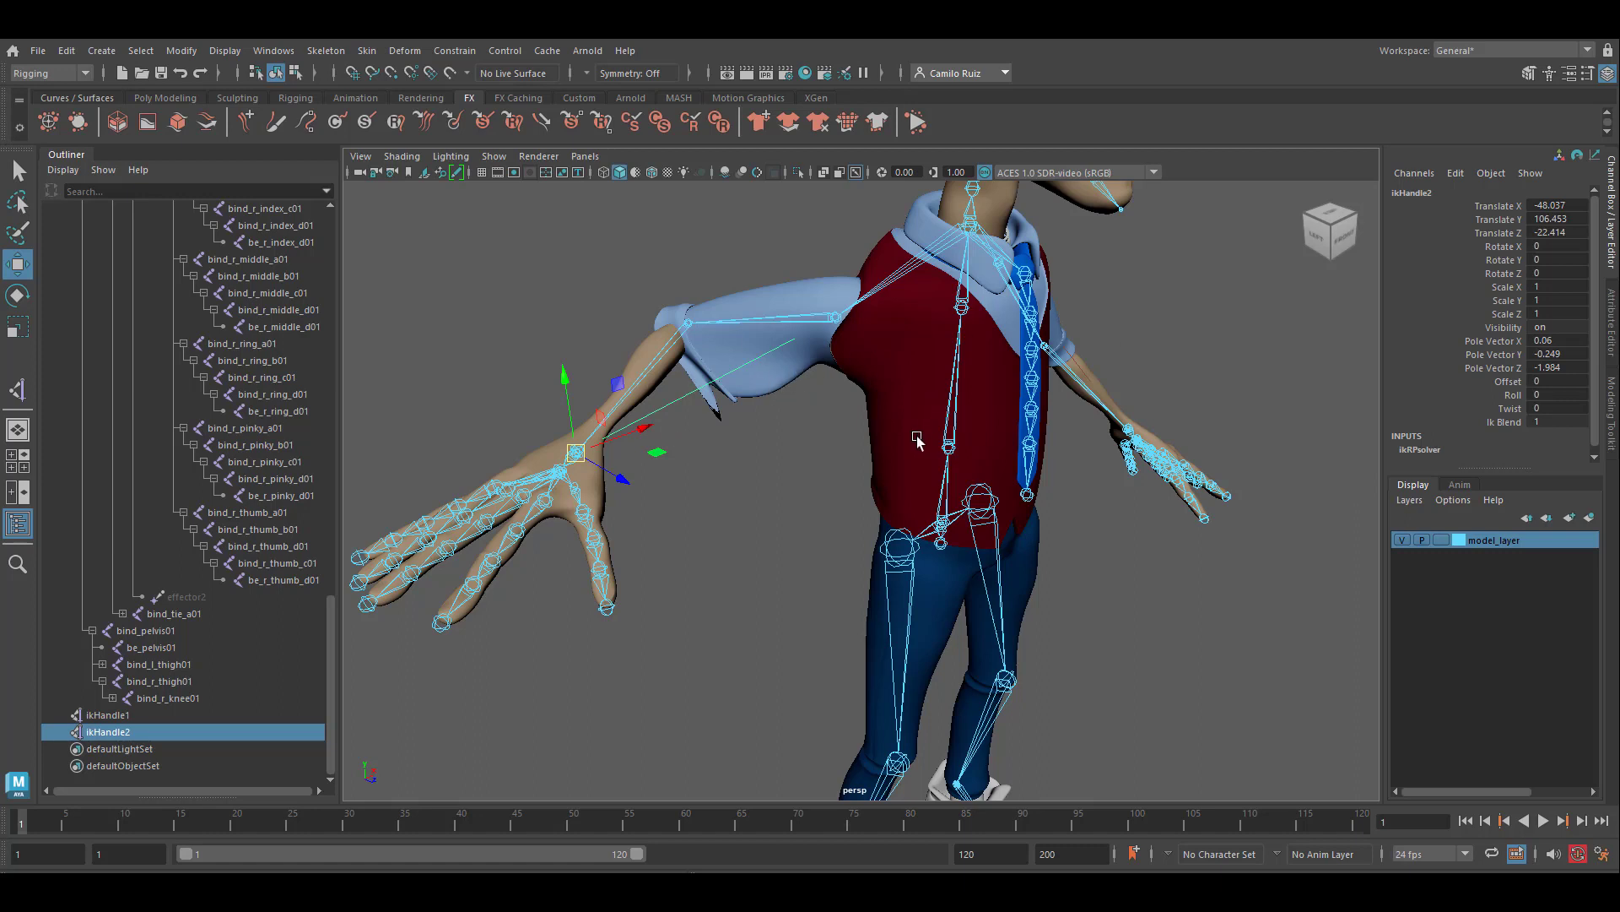
key("ctrl+z")
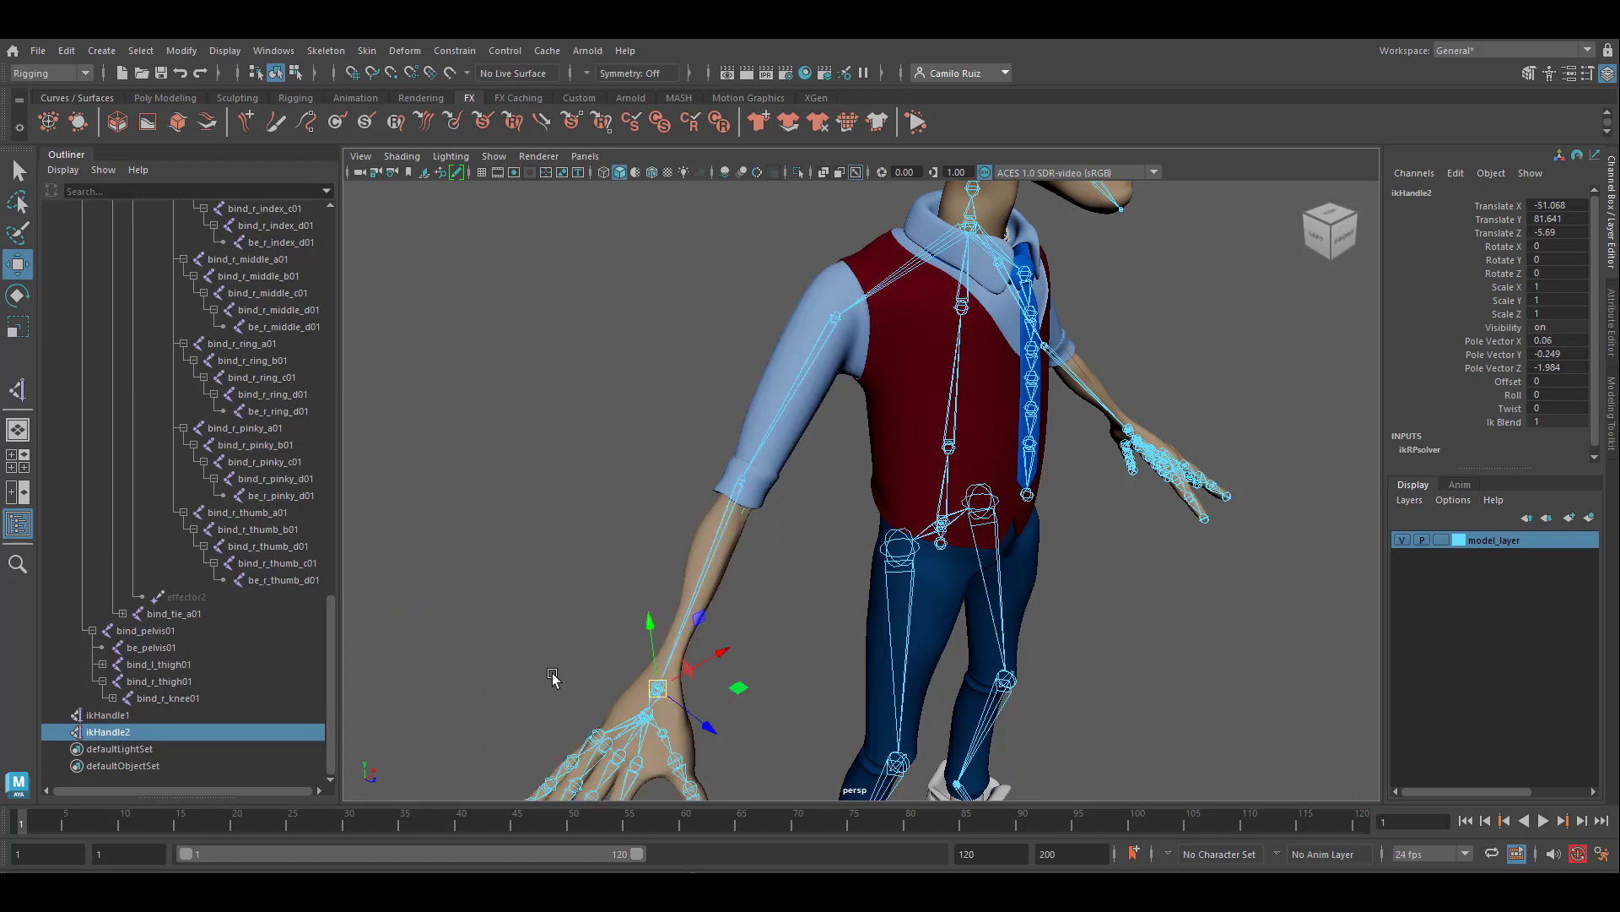
Start Paint Skin Weights on the shirt and vest mesh and display the left forearm joint's influence
left_click_drag(860, 482, 899, 492, "alt")
left_click(366, 50)
left_click(731, 460)
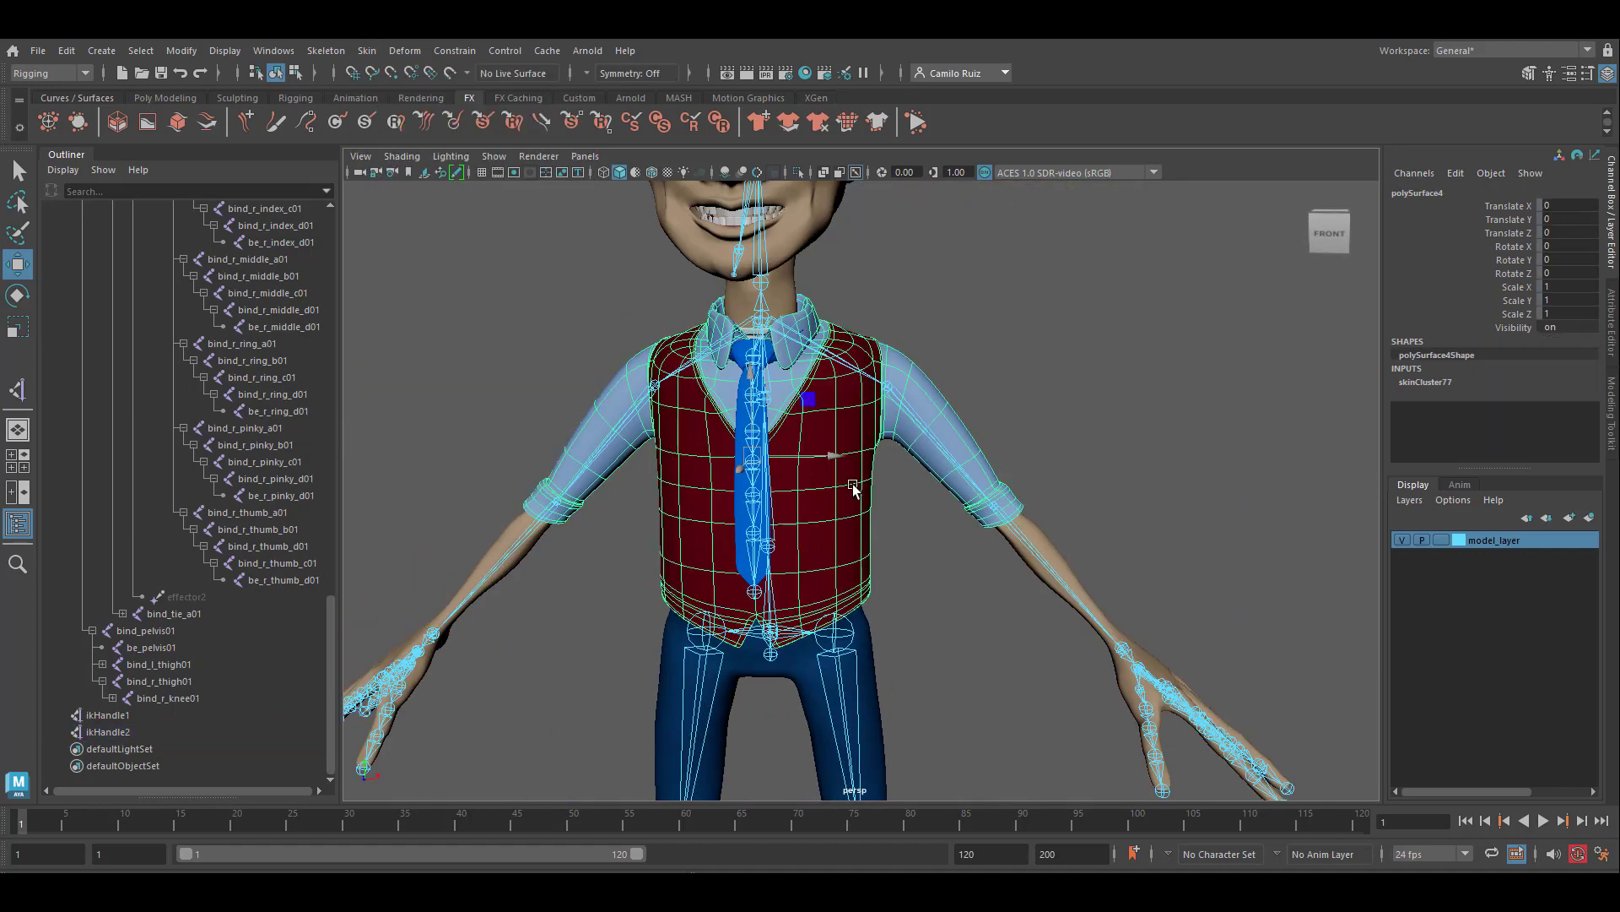
left_click(366, 50)
left_click(456, 178)
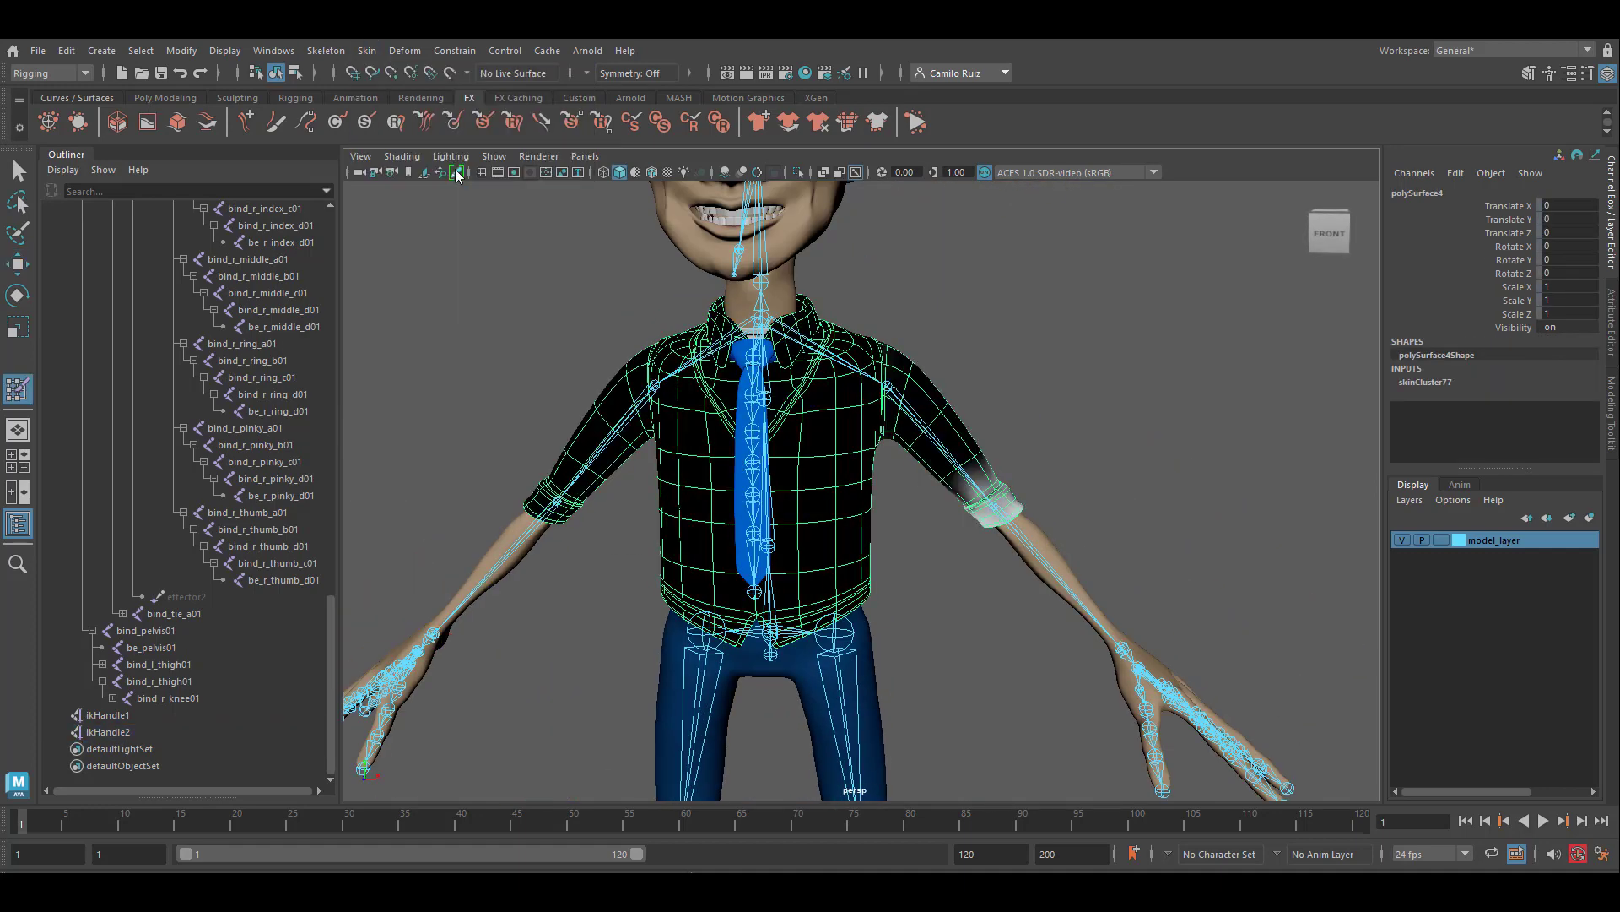
right_click_drag(991, 489, 979, 432)
Mirror the shirt's skin weights and compare the influence of the left and right shoulder joints
left_click(366, 50)
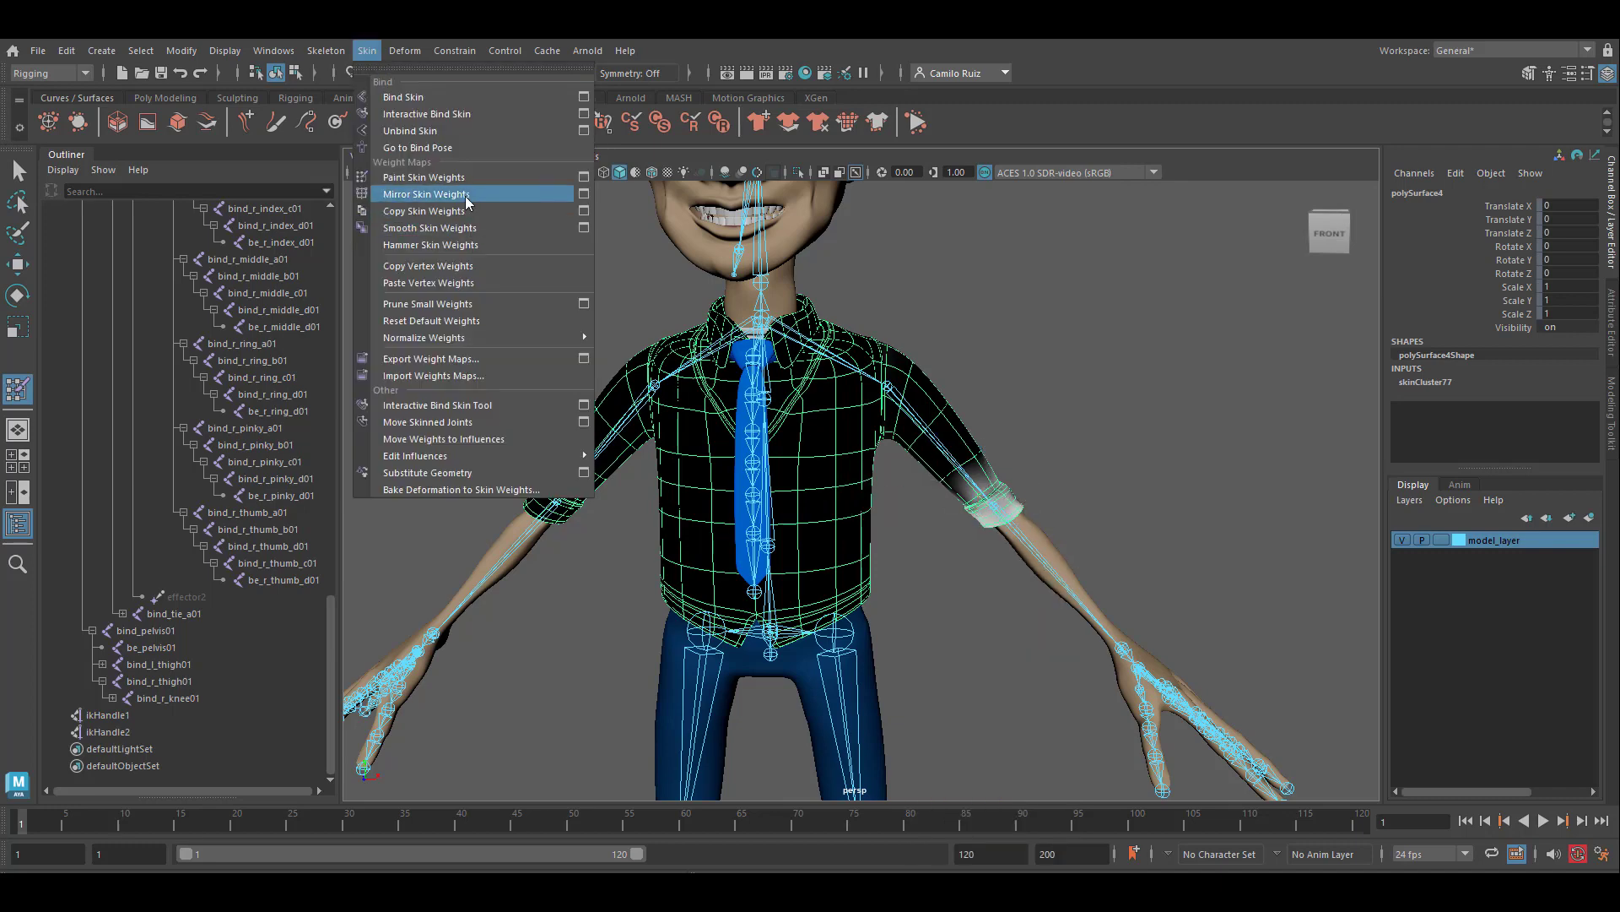
left_click(464, 196)
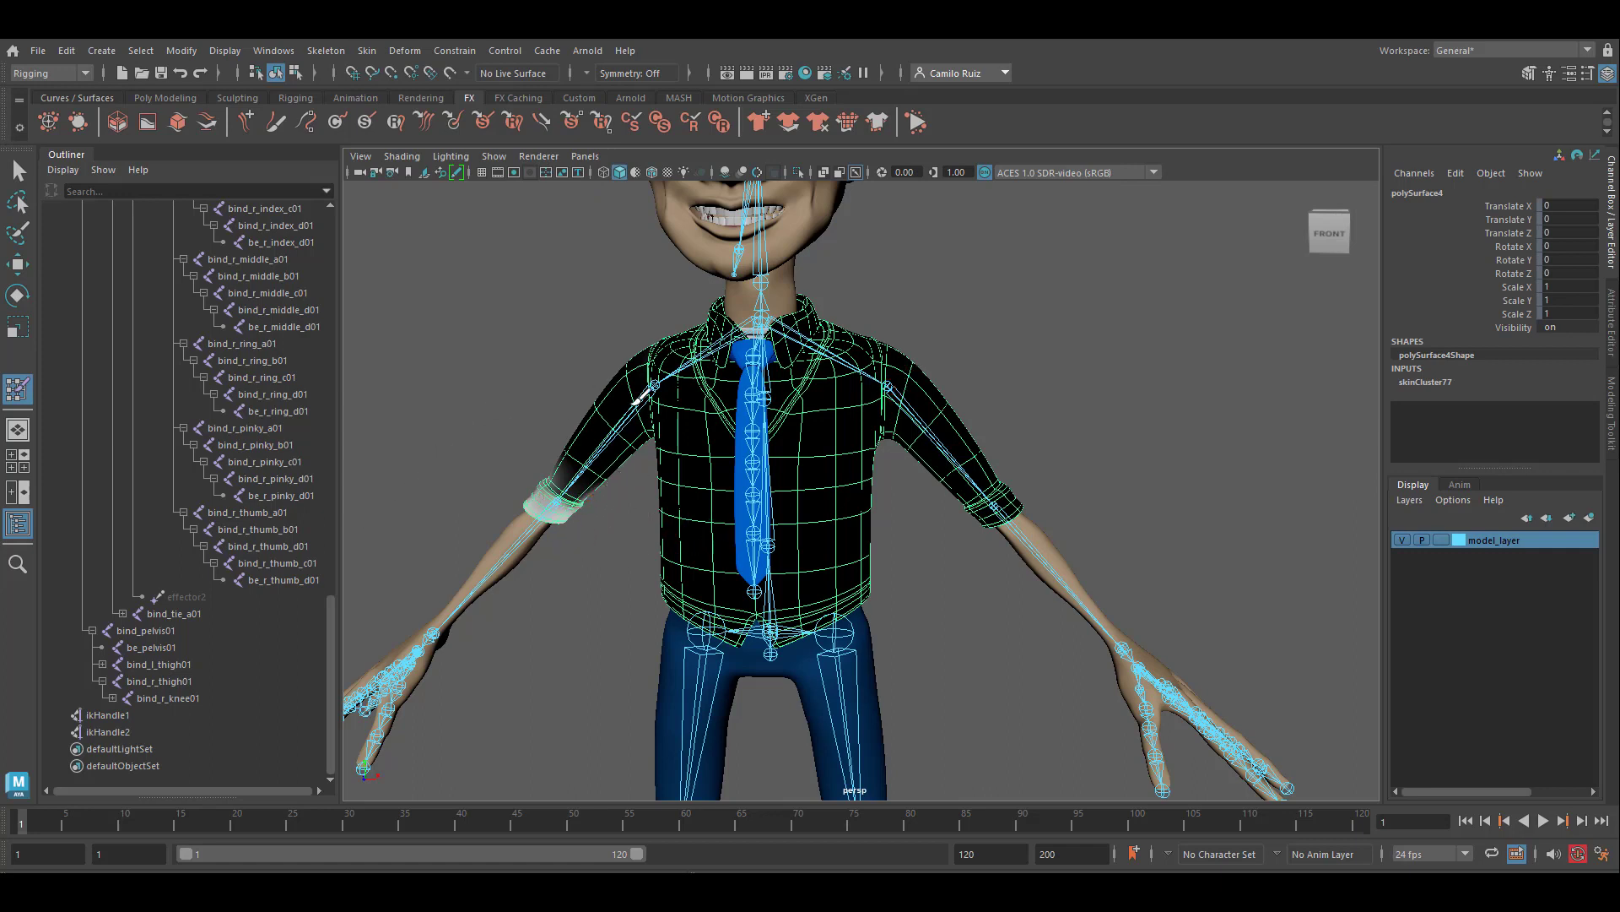
right_click(892, 385)
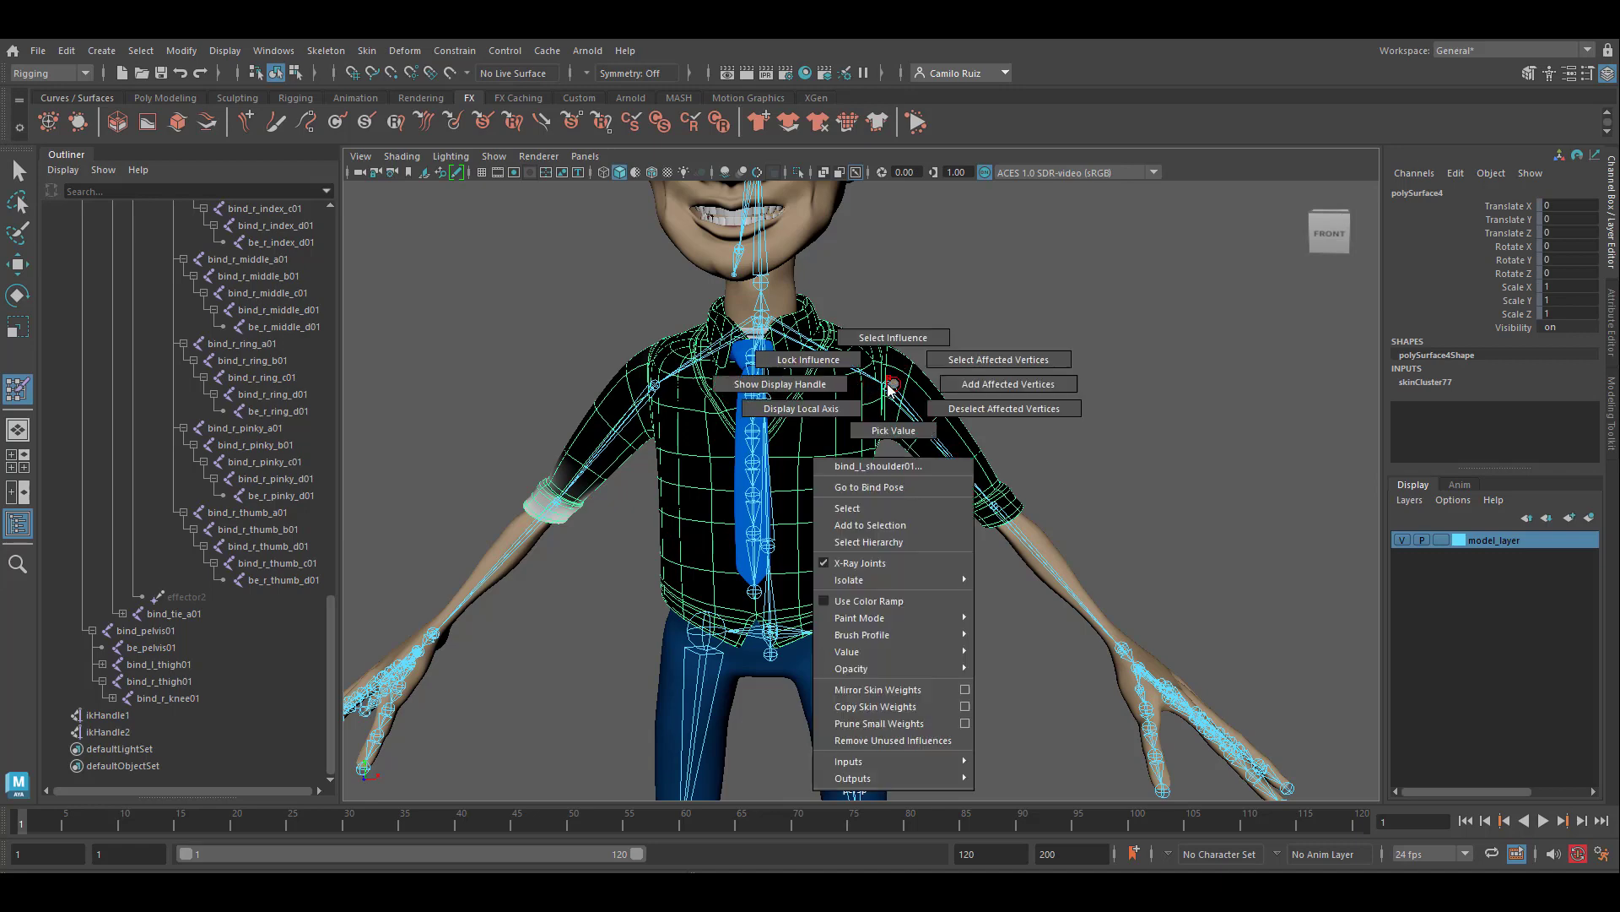
left_click(895, 338)
left_click(362, 55)
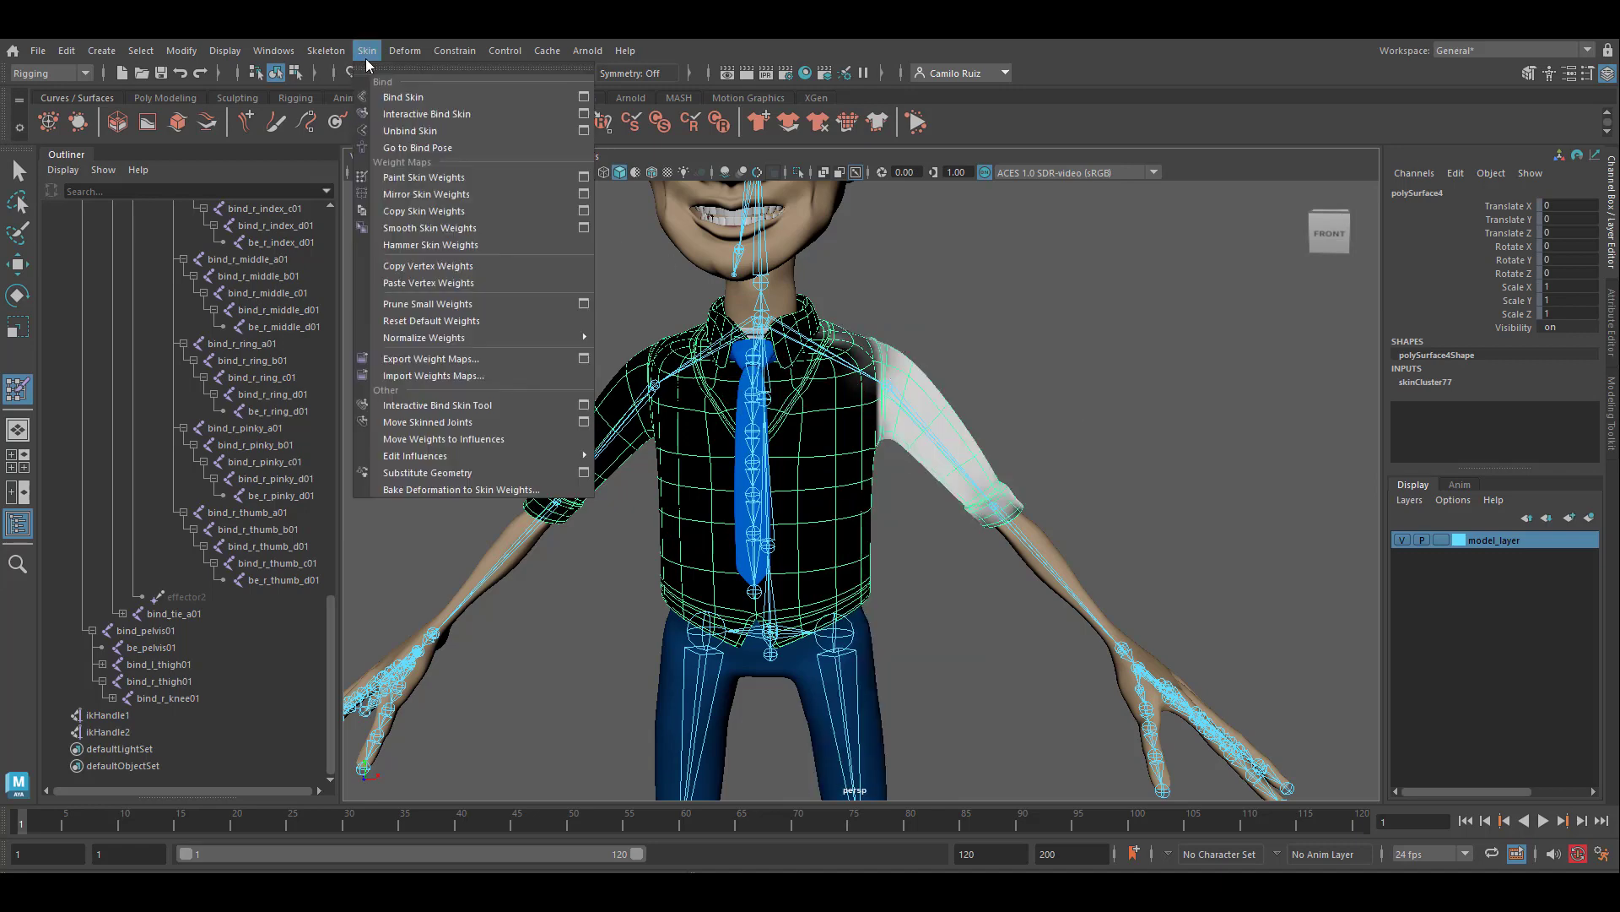
left_click(426, 214)
right_click_drag(655, 387, 651, 337)
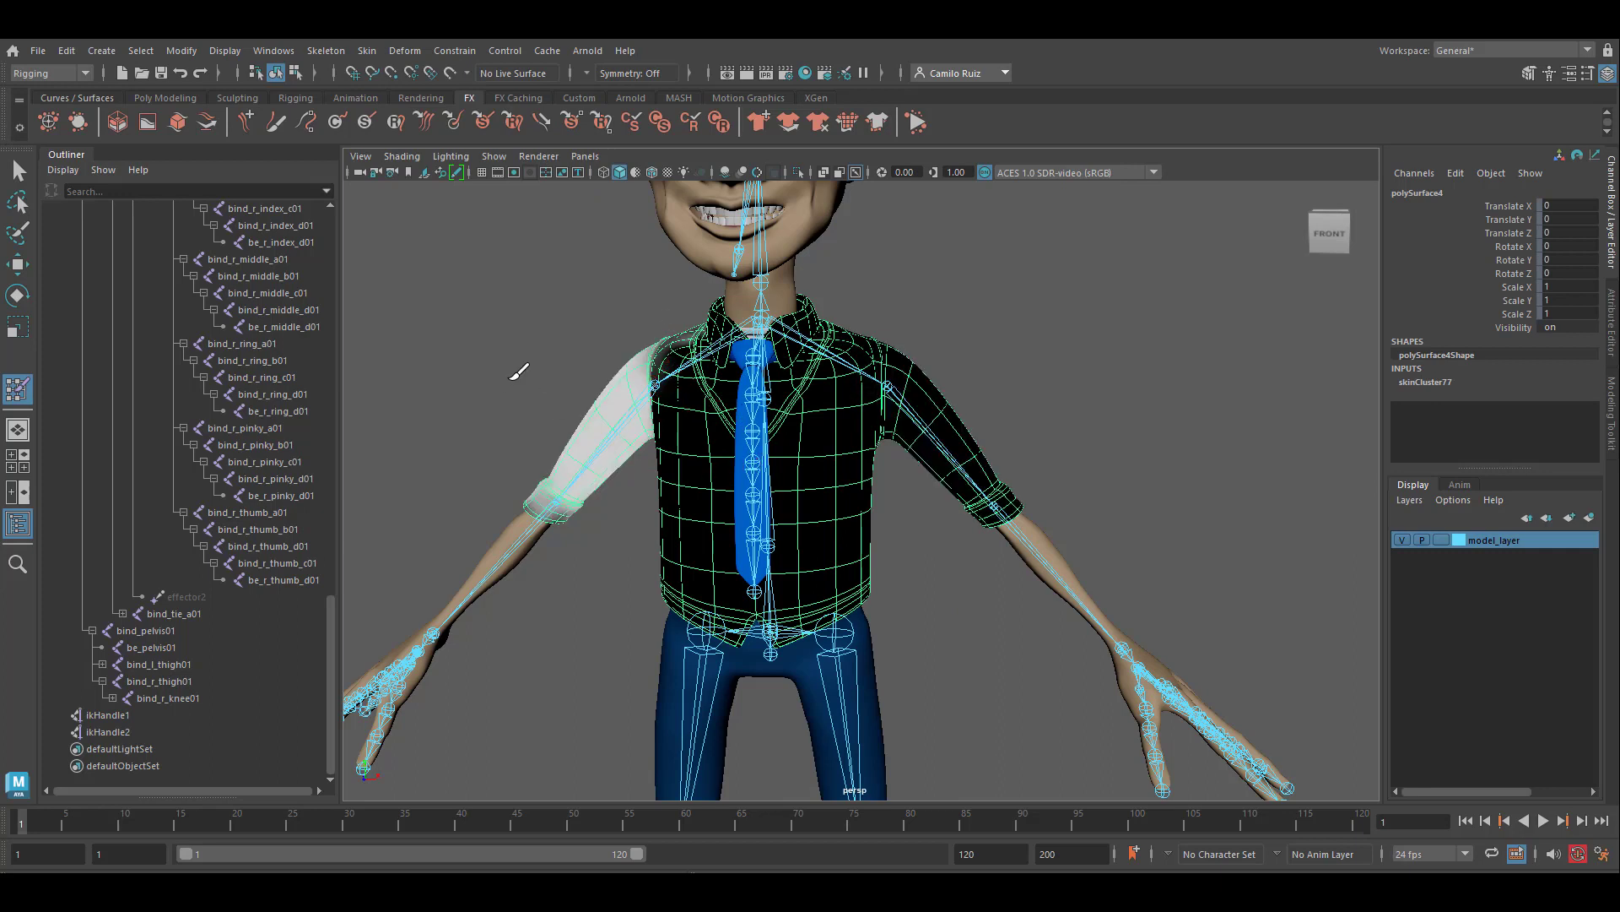
Leave weight painting and test the right arm's deformation by moving ikHandle2 at the wrist
left_click(123, 731)
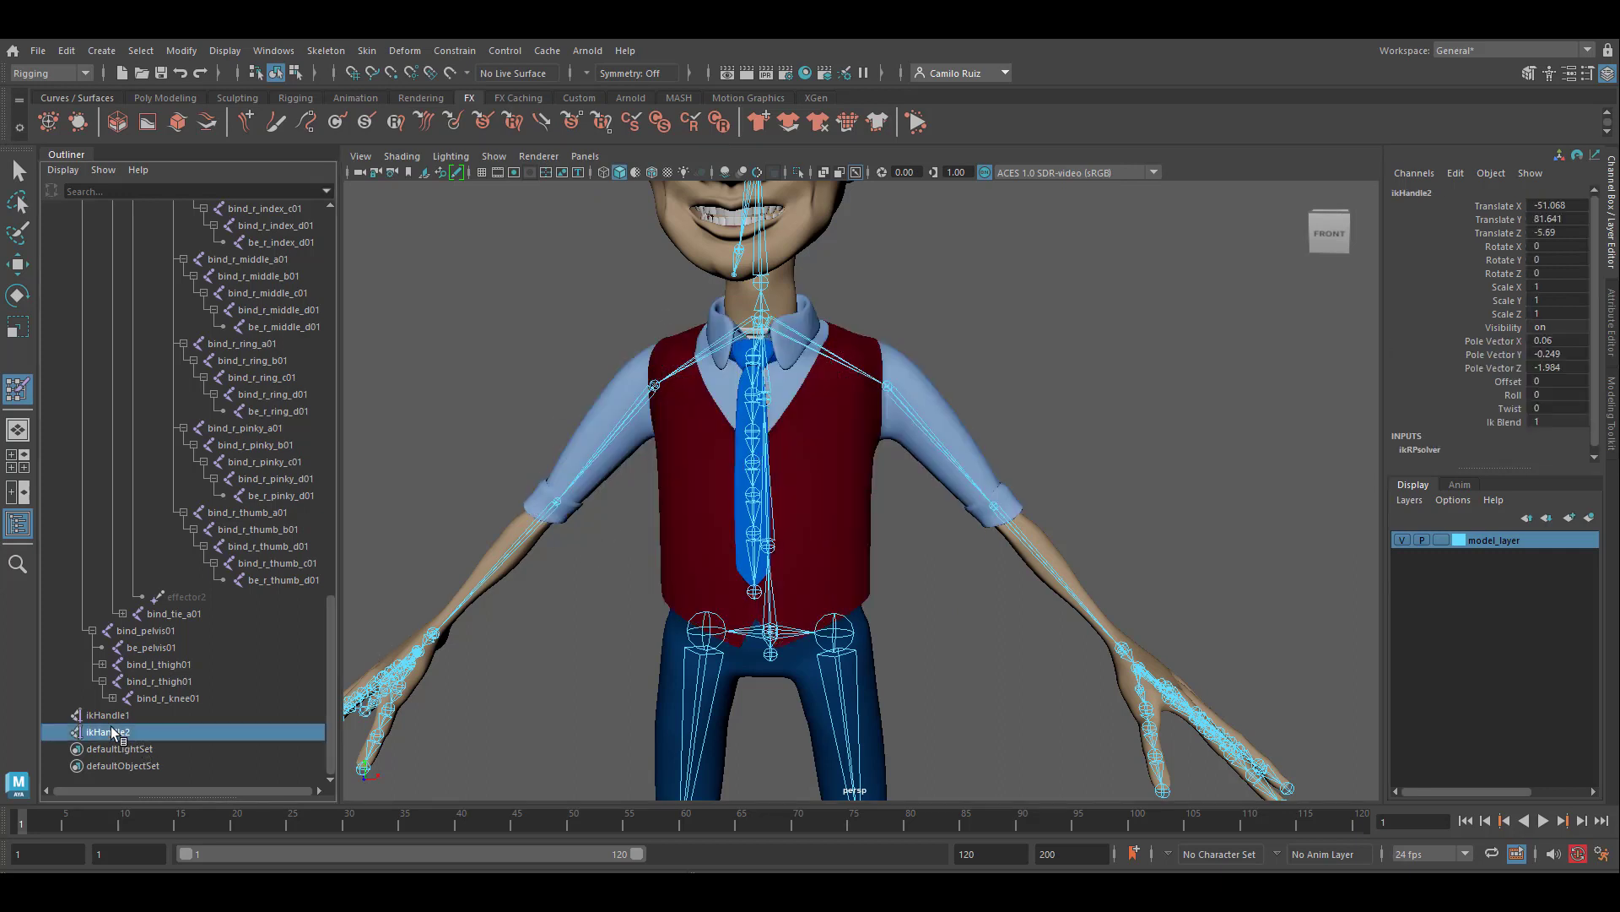
left_click(18, 296)
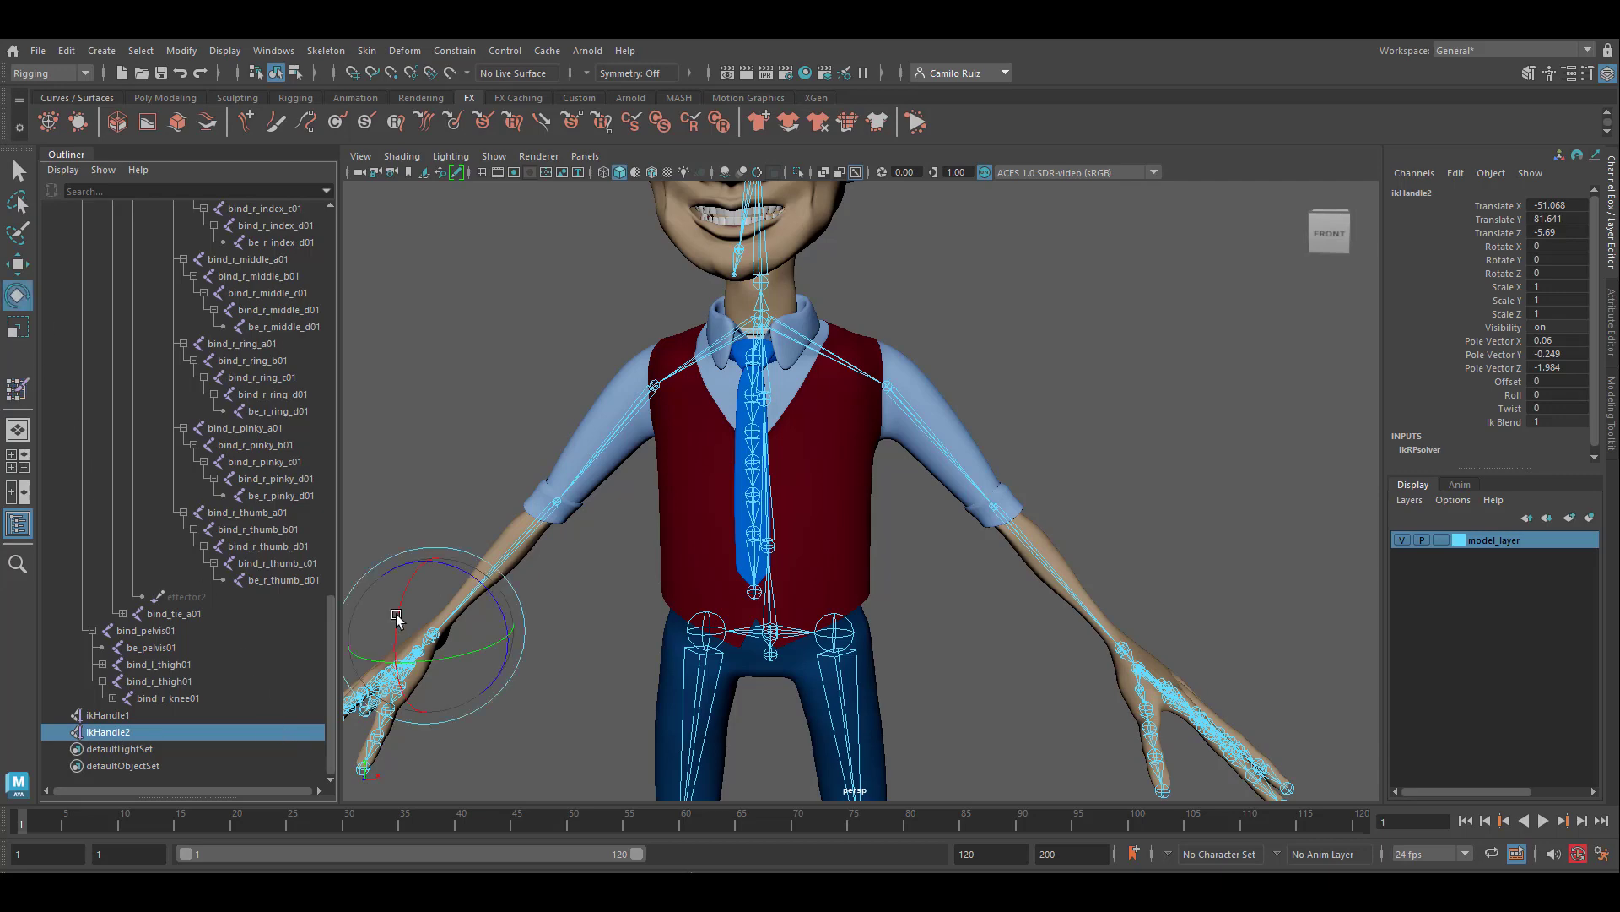
key("w")
left_click_drag(434, 633, 424, 676)
left_click_drag(658, 533, 767, 557, "alt")
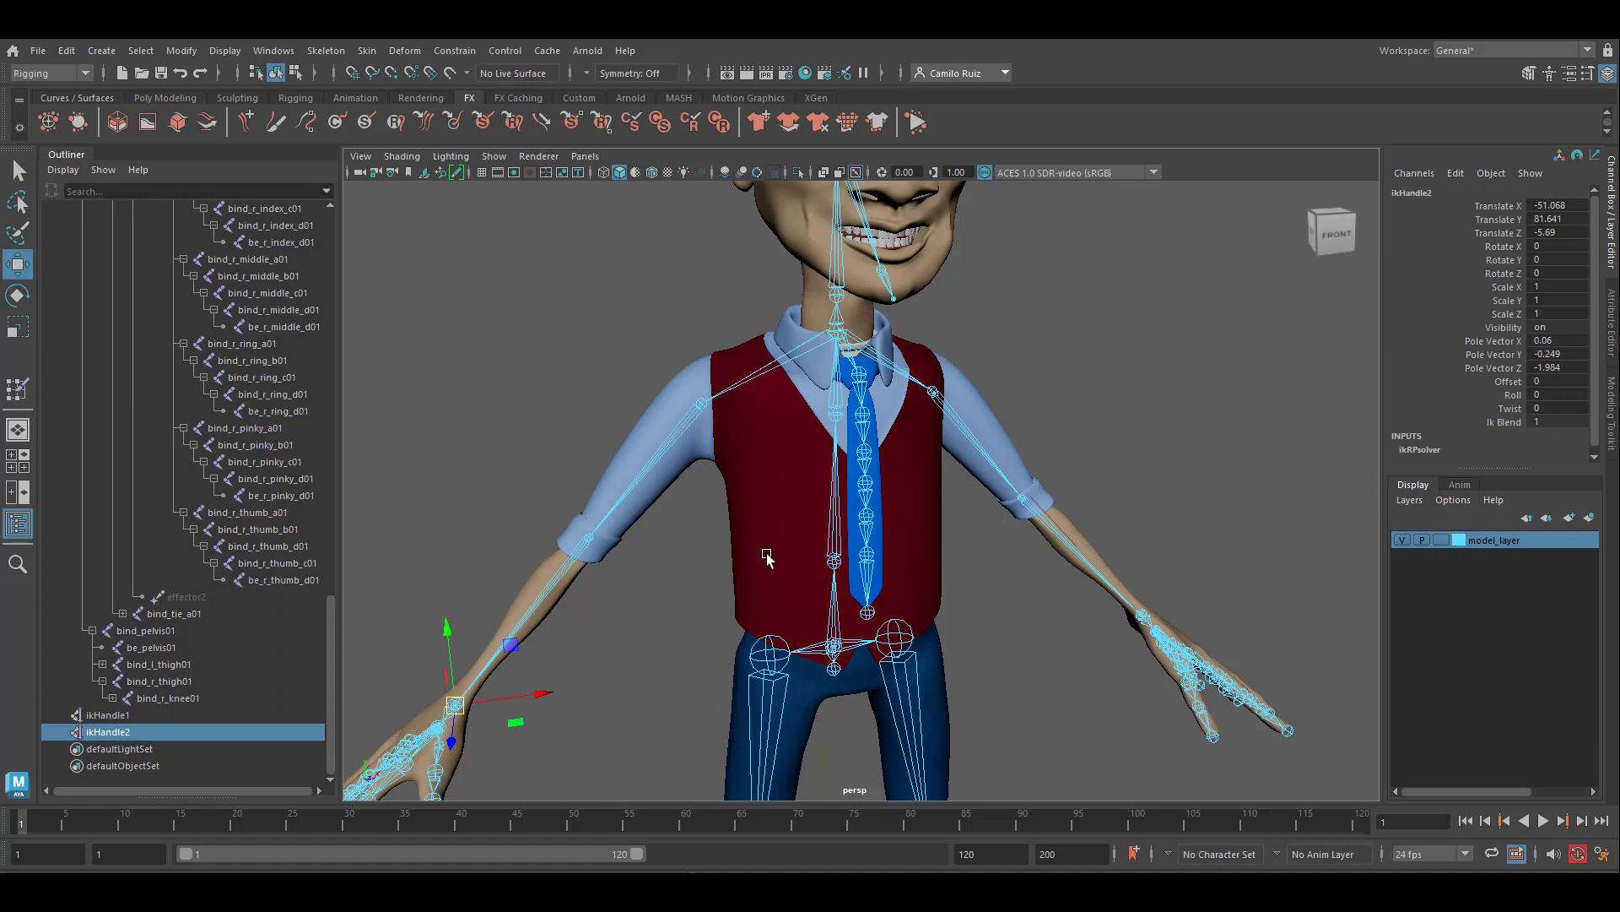
Expand the joint hierarchies of both legs below bind_pelvis01 to reveal the knee and ankle joints
middle_click_drag(991, 610, 851, 416, "alt")
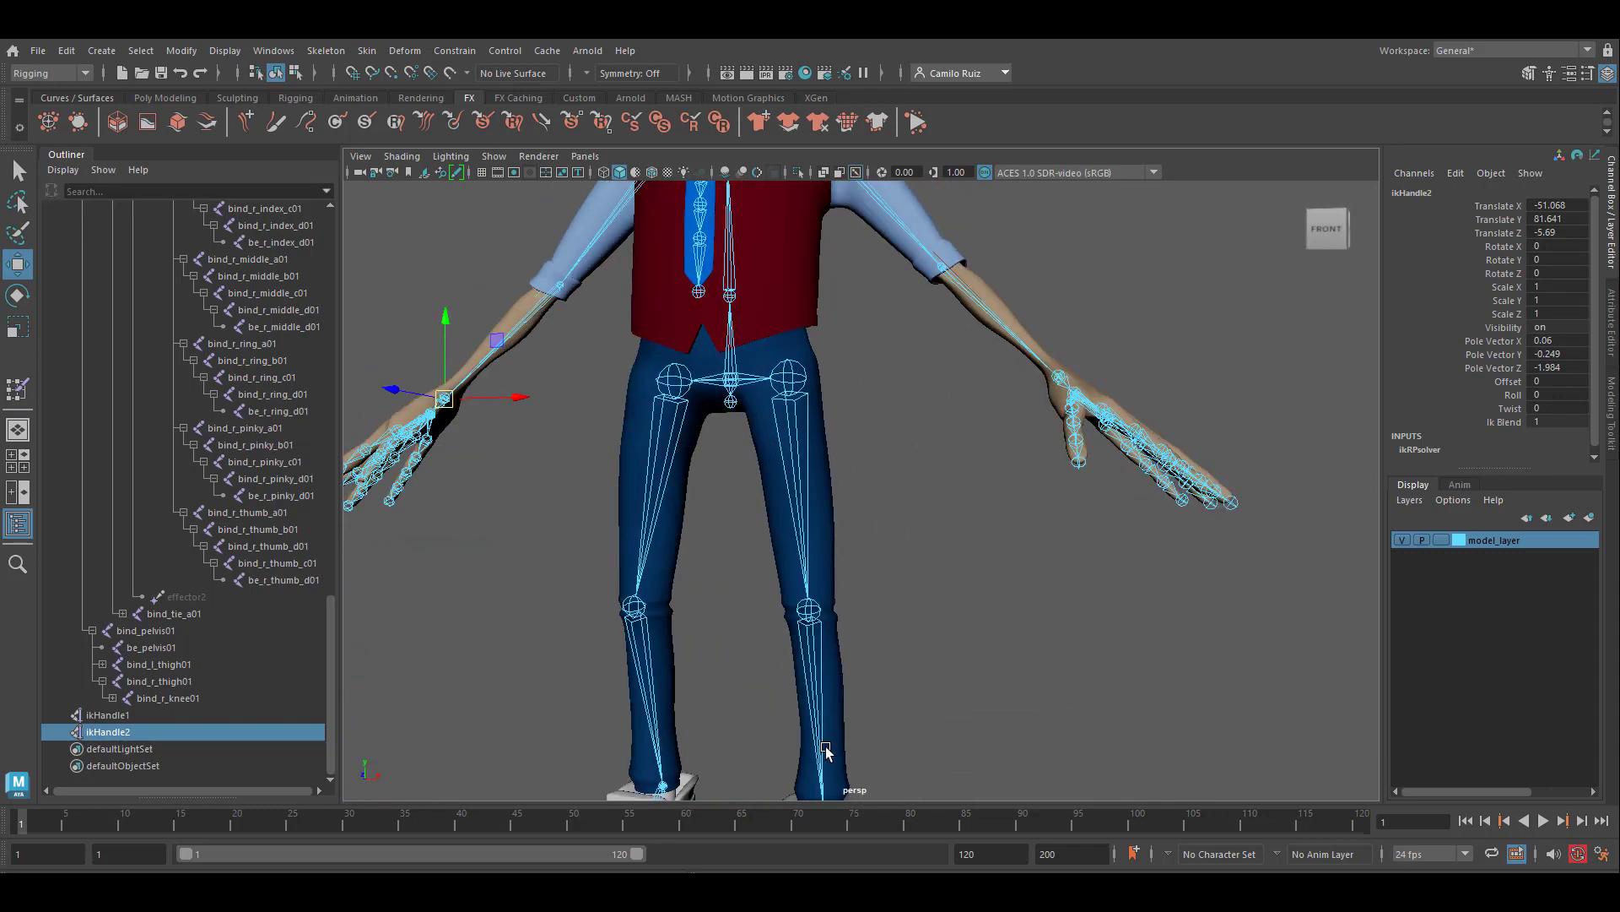
scroll(214, 640, "up", 5)
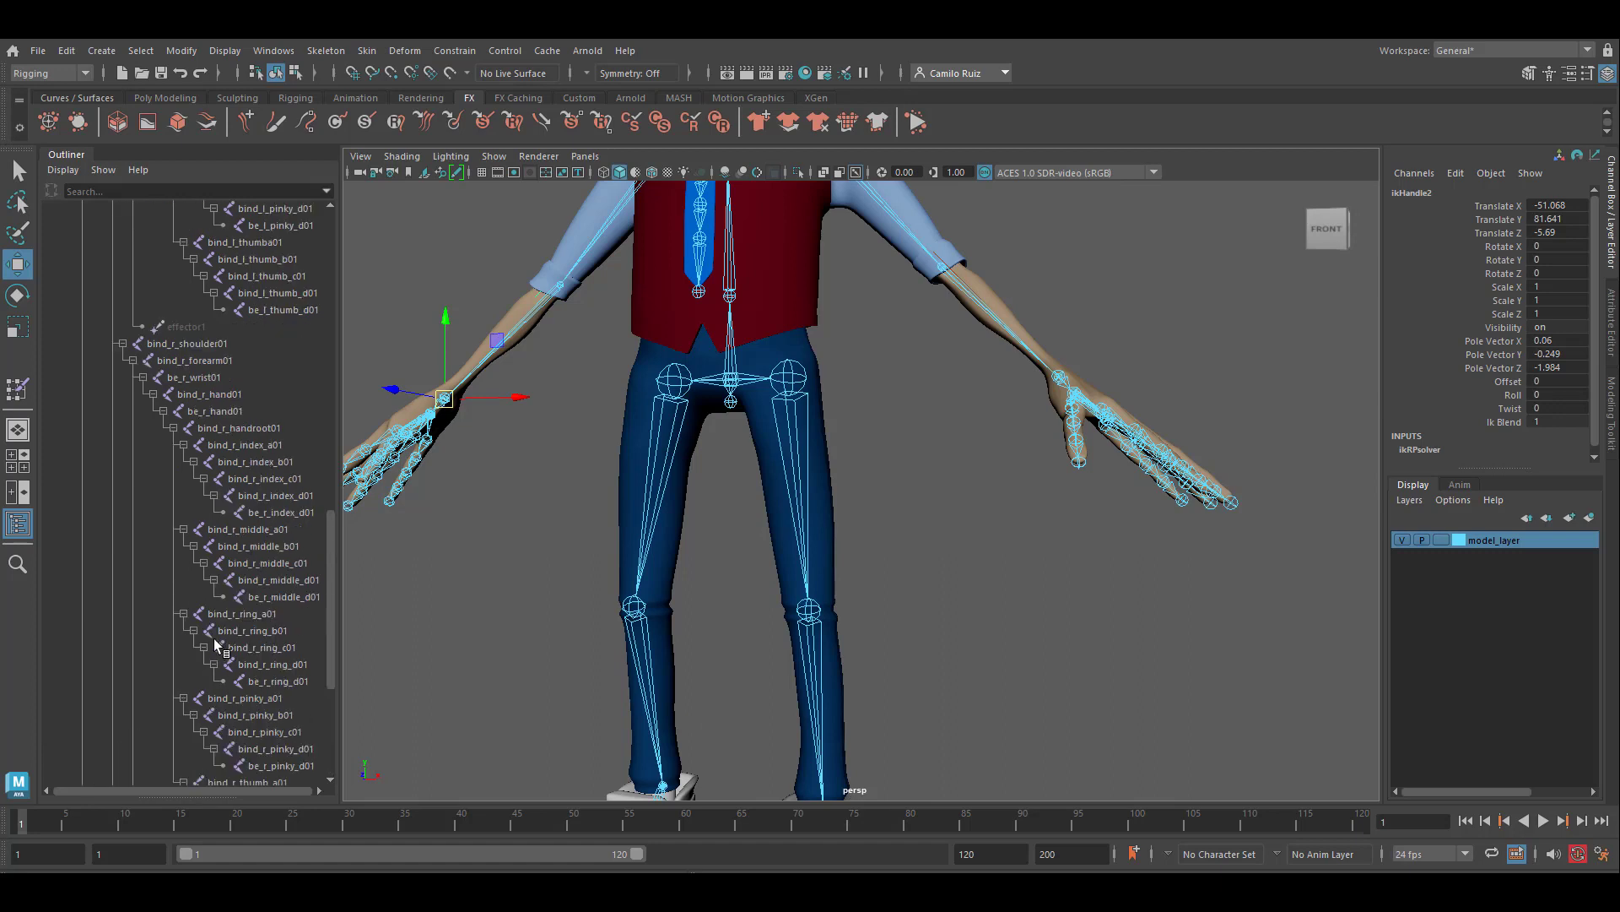
scroll(268, 532, "down", 5)
left_click(102, 665)
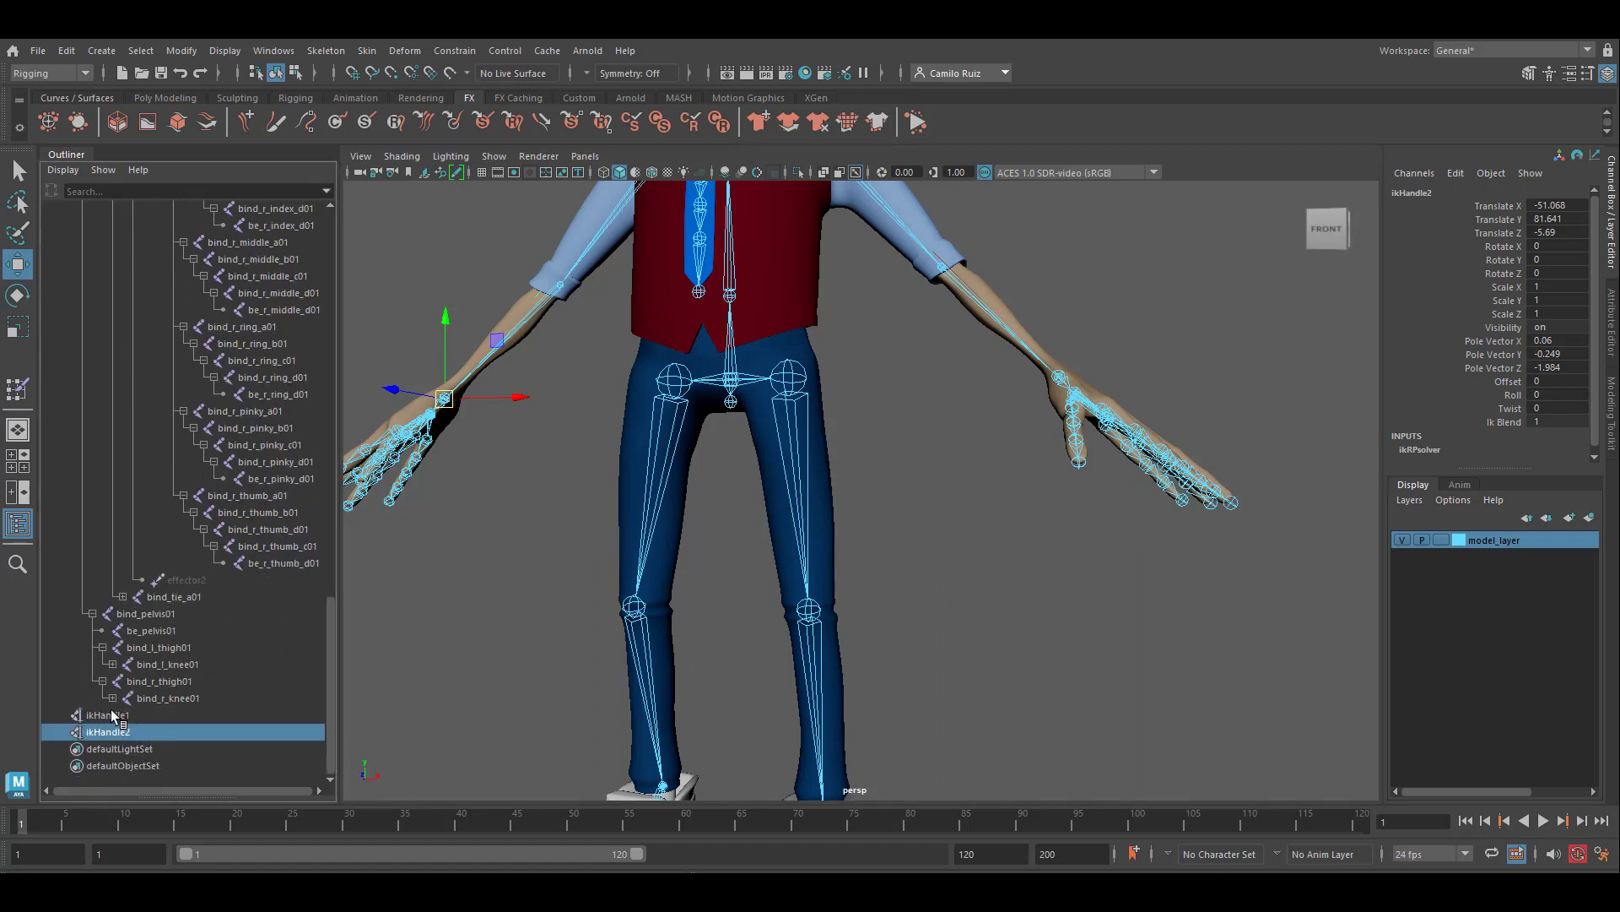
left_click(113, 698)
left_click(112, 665)
left_click(122, 682)
scroll(127, 680, "down", 1)
left_click(133, 648)
left_click(142, 664)
scroll(142, 642, "down", 1)
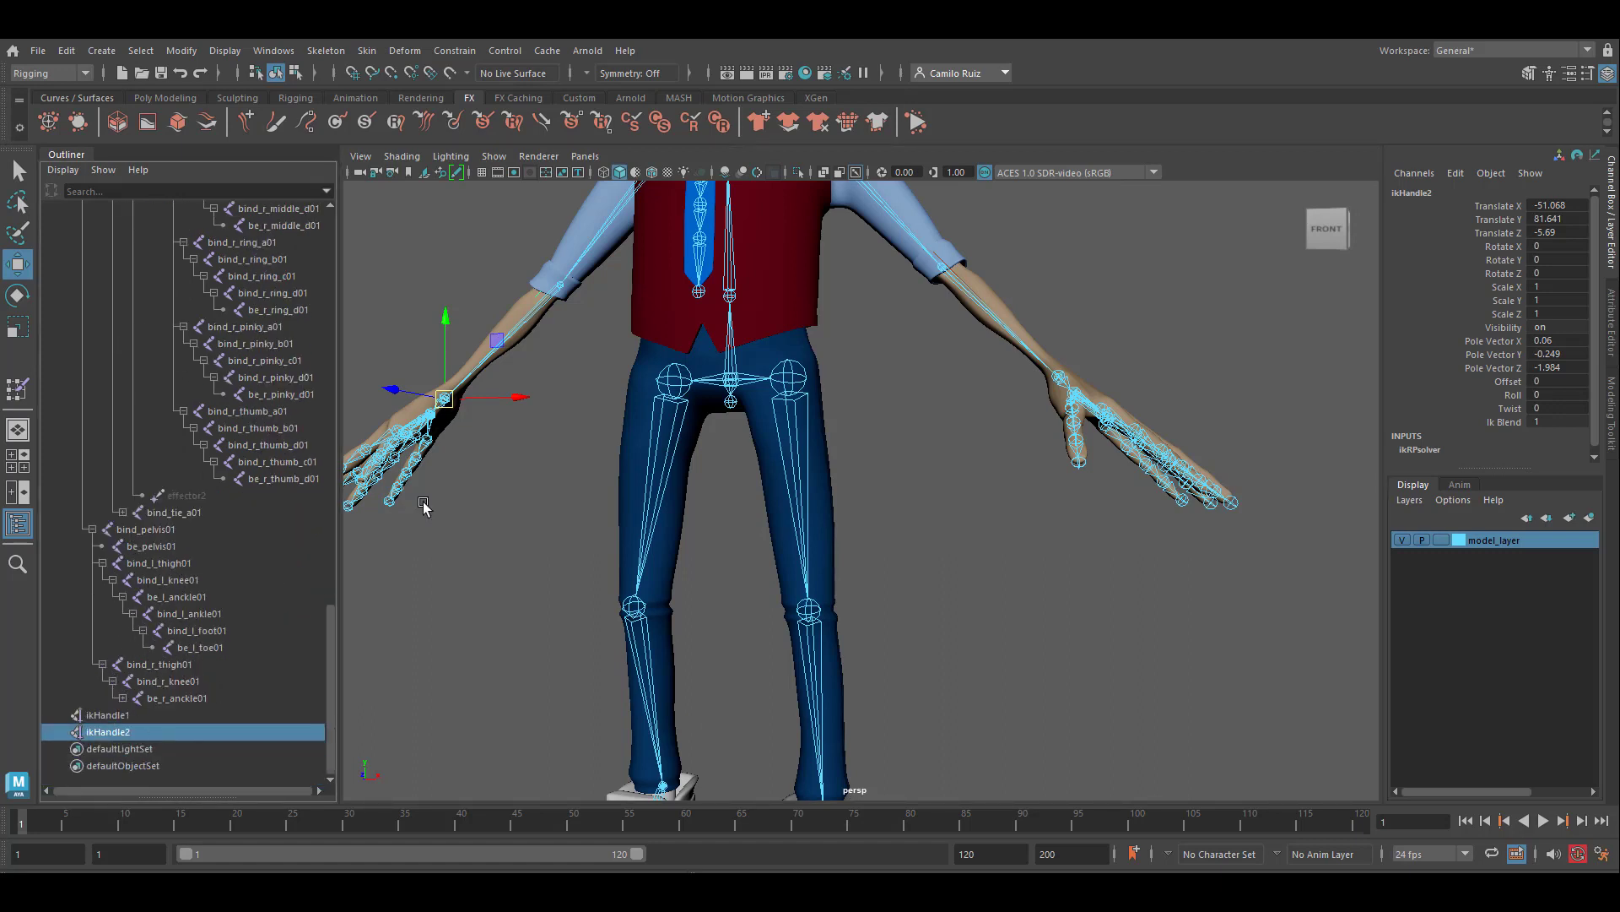
Create an IK handle on the left leg from bind_l_thigh01 to be_l_anckle01
left_click(326, 51)
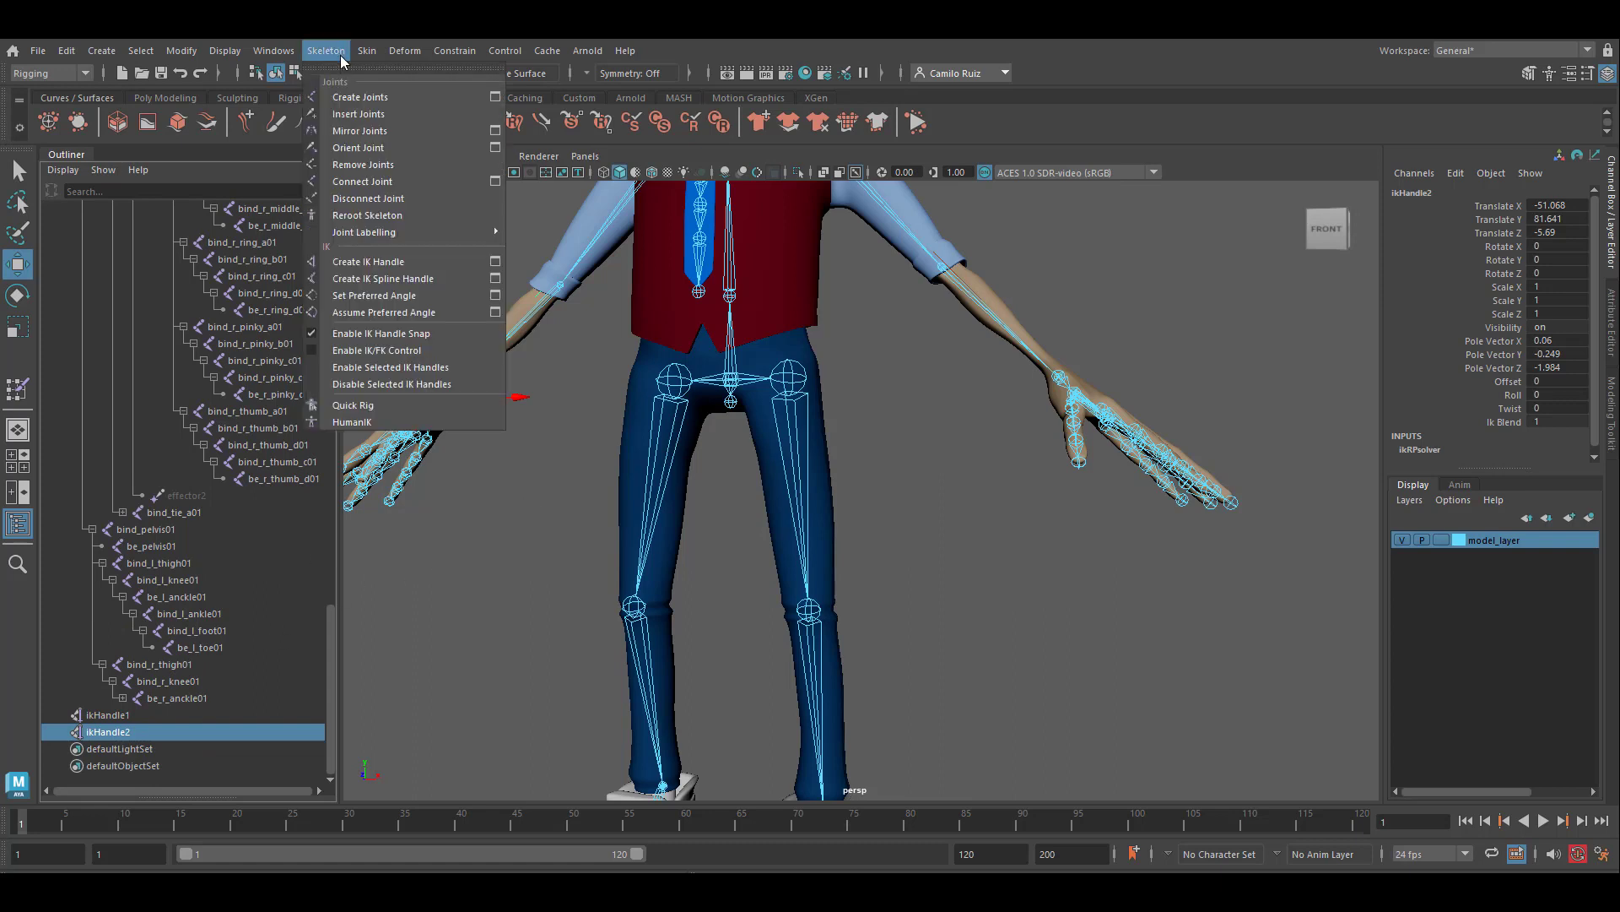
left_click(389, 265)
left_click(169, 563)
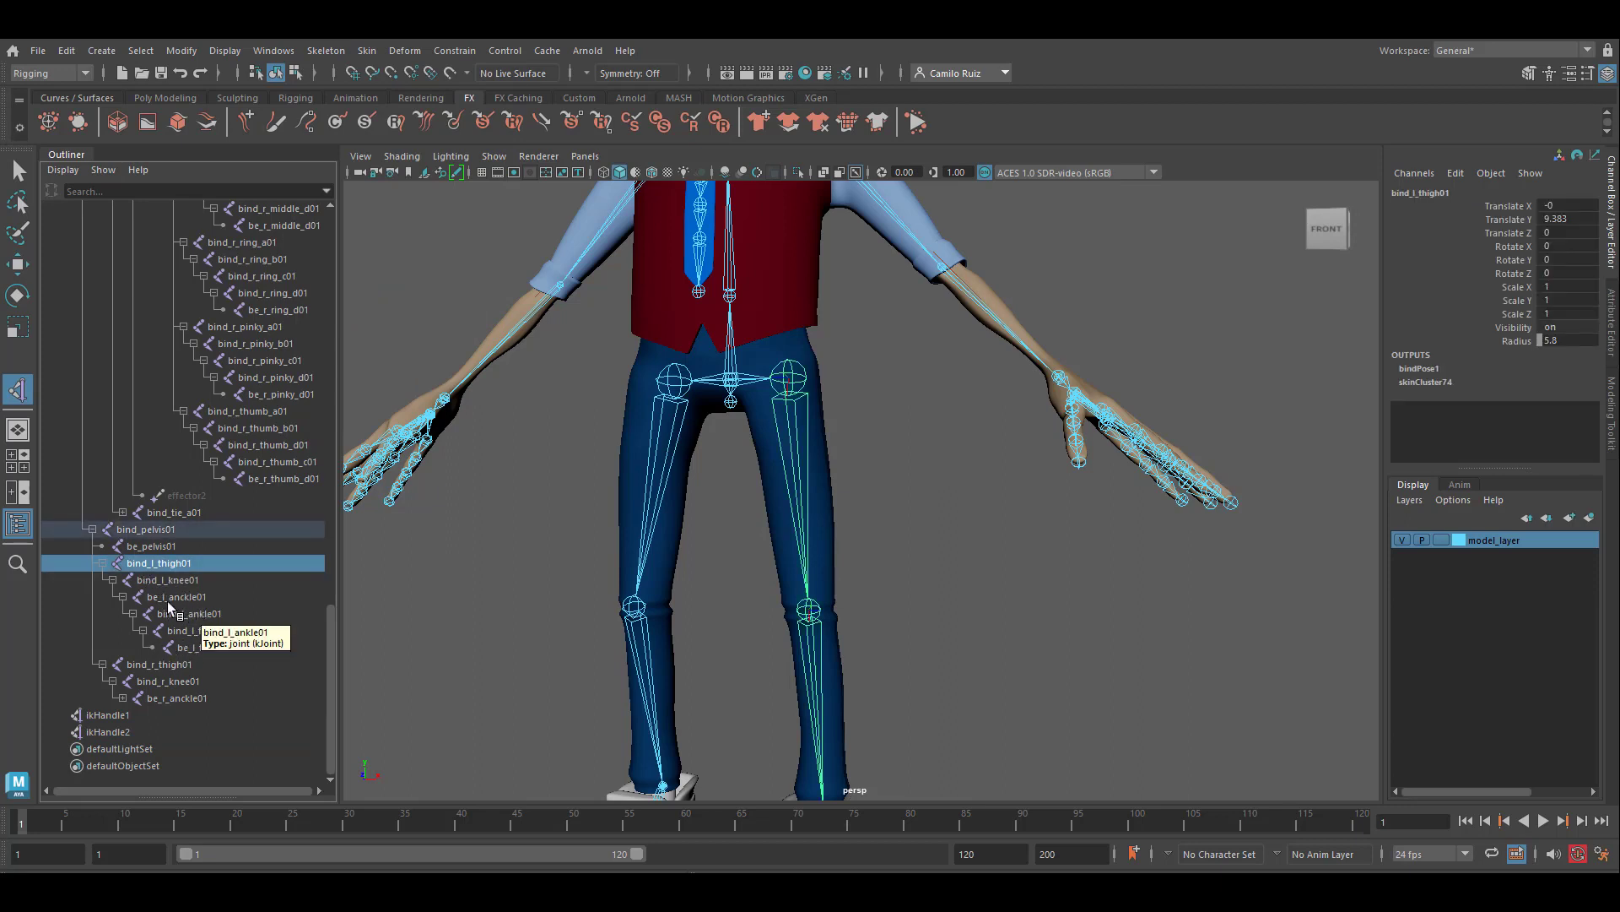
left_click(177, 599, "ctrl")
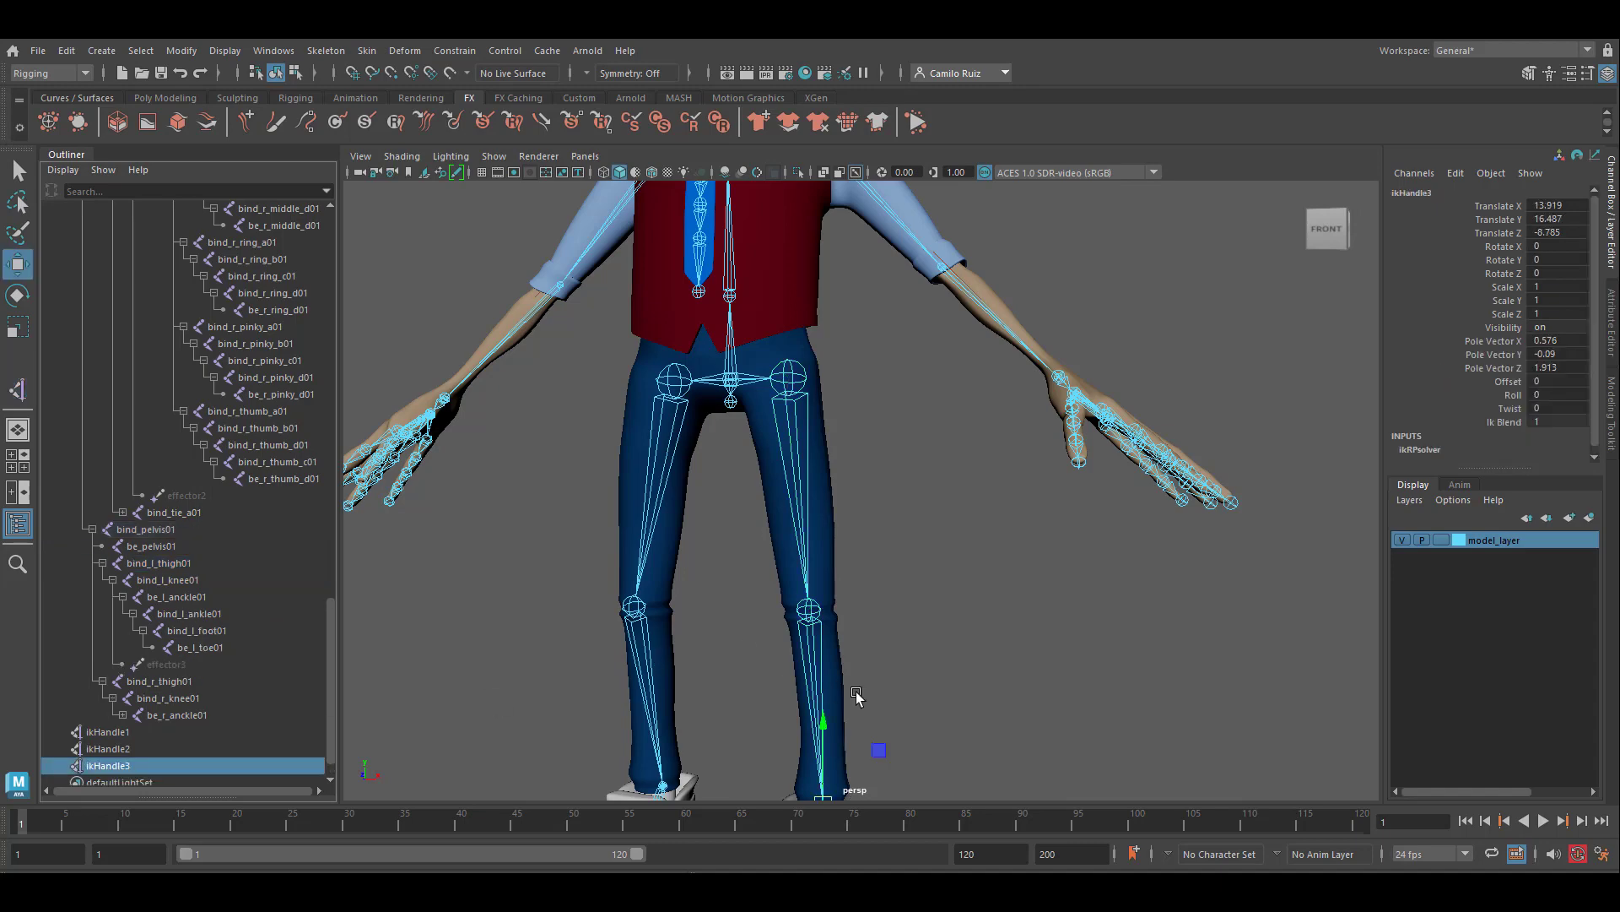
Test the left leg's IK by raising ikHandle3 at the ankle, and undo the moves
left_click_drag(734, 639, 735, 469)
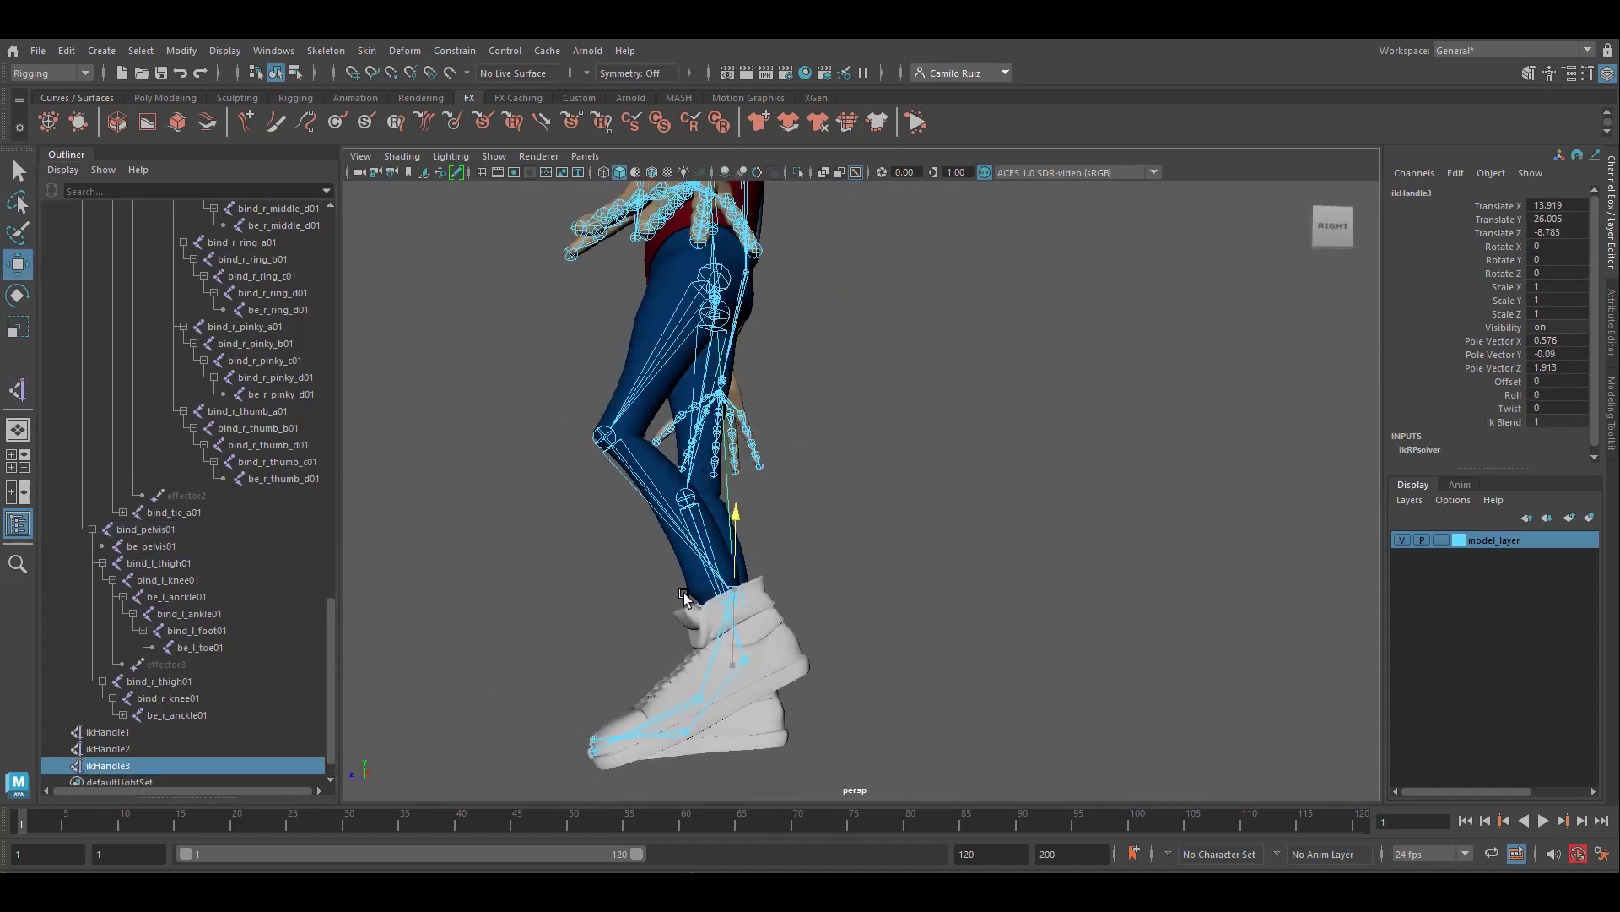
left_click_drag(642, 435, 751, 418, "alt")
left_click_drag(787, 455, 785, 380)
key("ctrl+z")
key("ctrl+z")
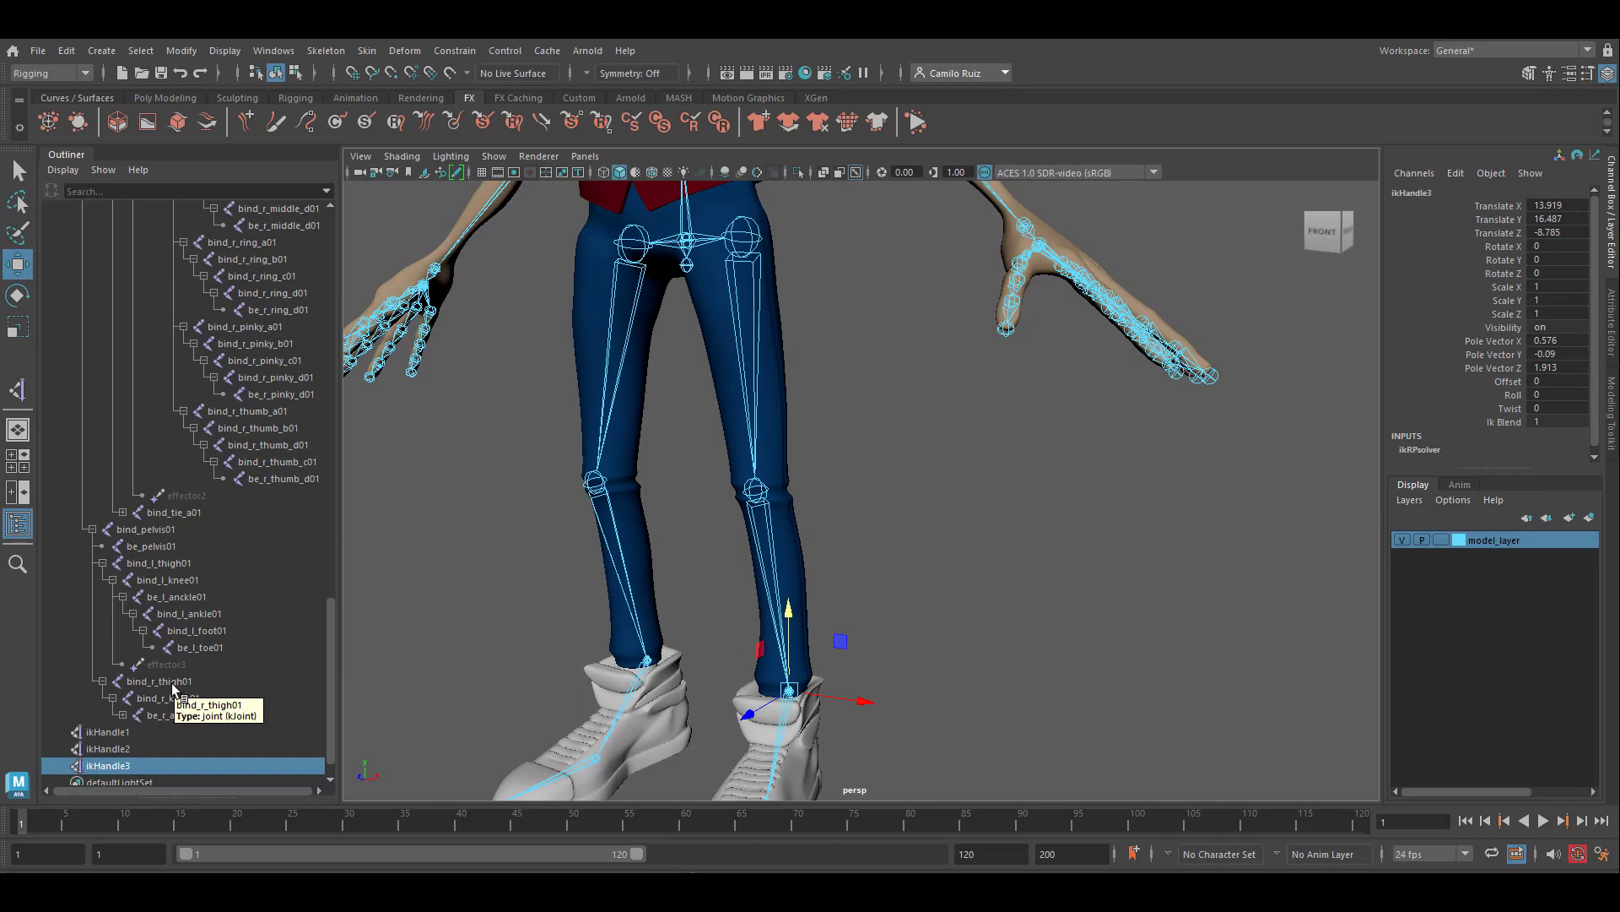
Create an IK handle on the right leg from bind_r_thigh01 to be_r_anckle01 and try moving it
left_click(173, 688)
left_click(123, 715)
left_click(326, 50)
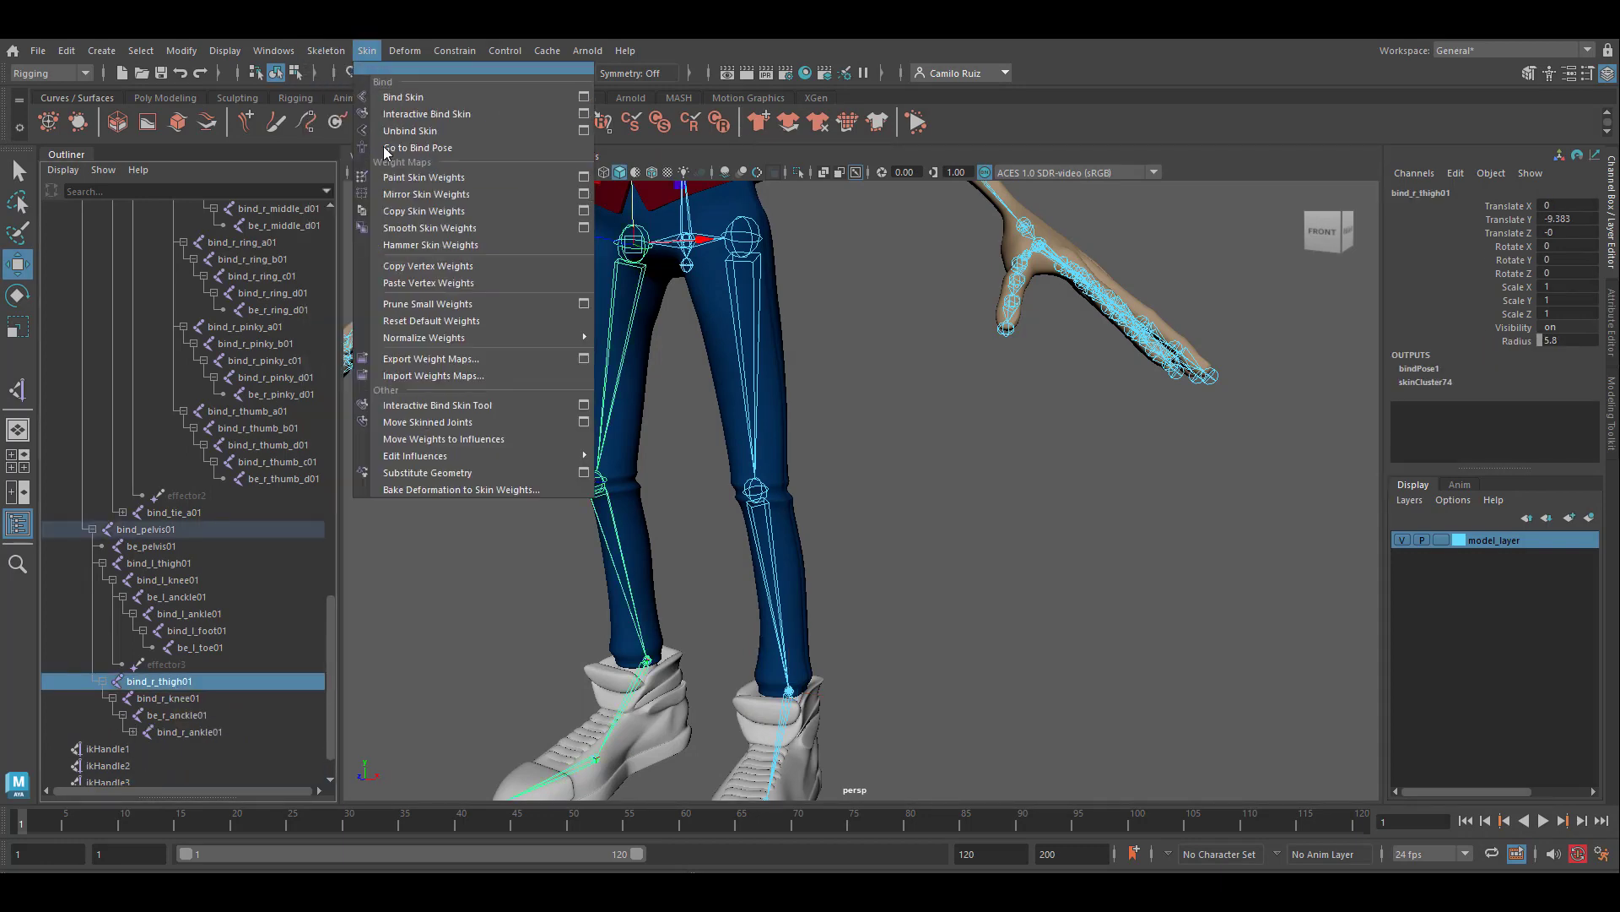
mouse_move(327, 51)
left_click(406, 263)
left_click(180, 683)
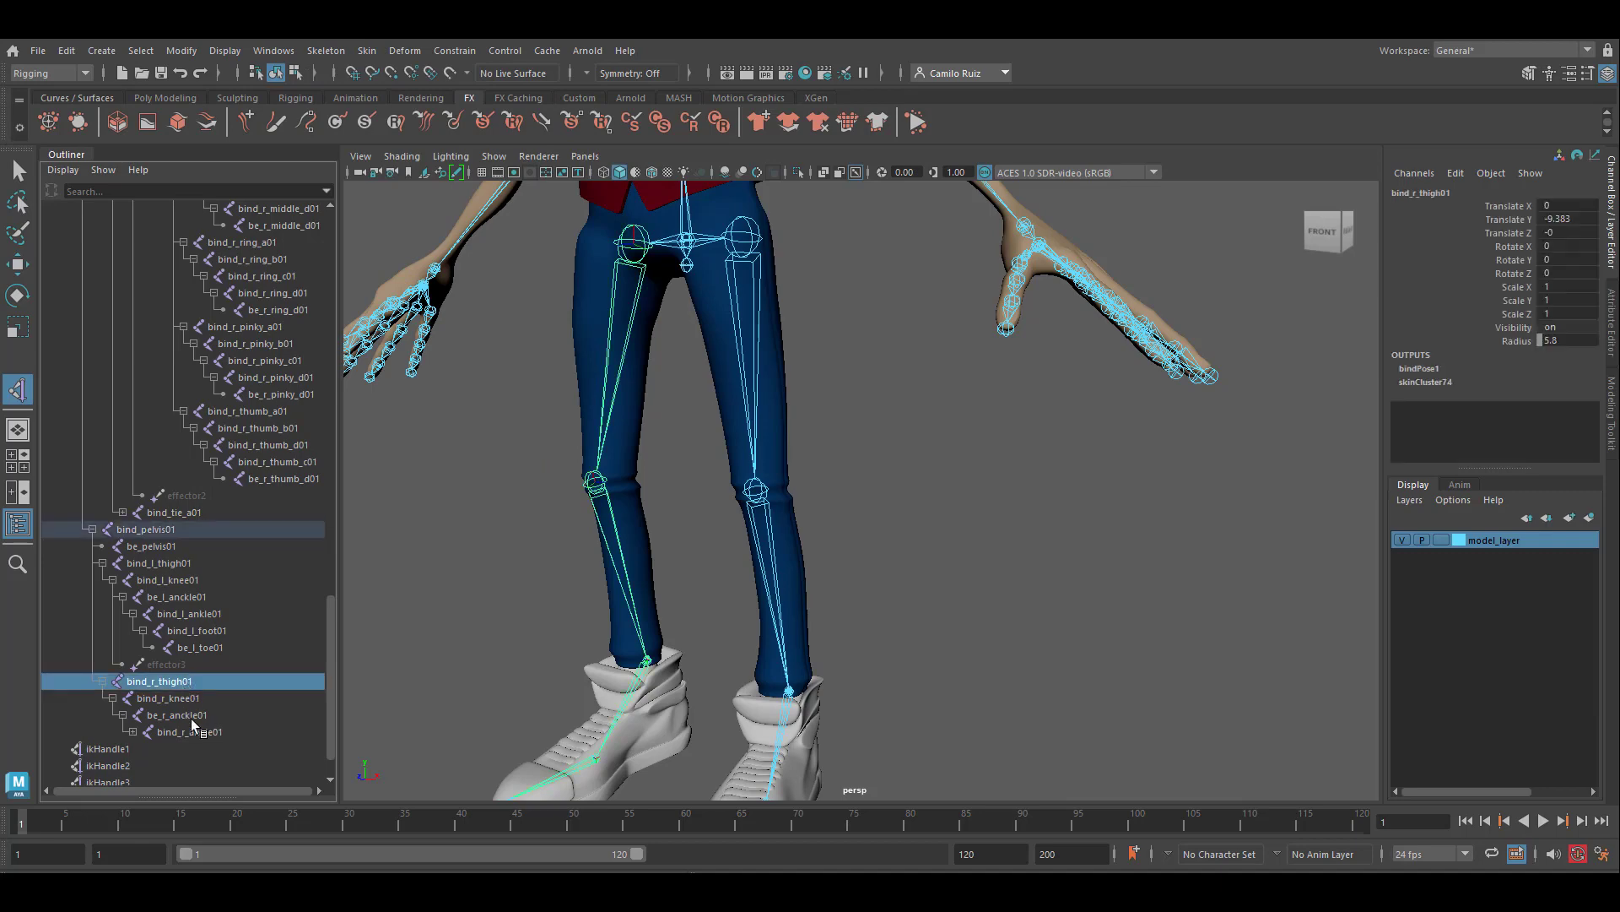
left_click(191, 717, "ctrl")
key("w")
left_click_drag(645, 582, 679, 598)
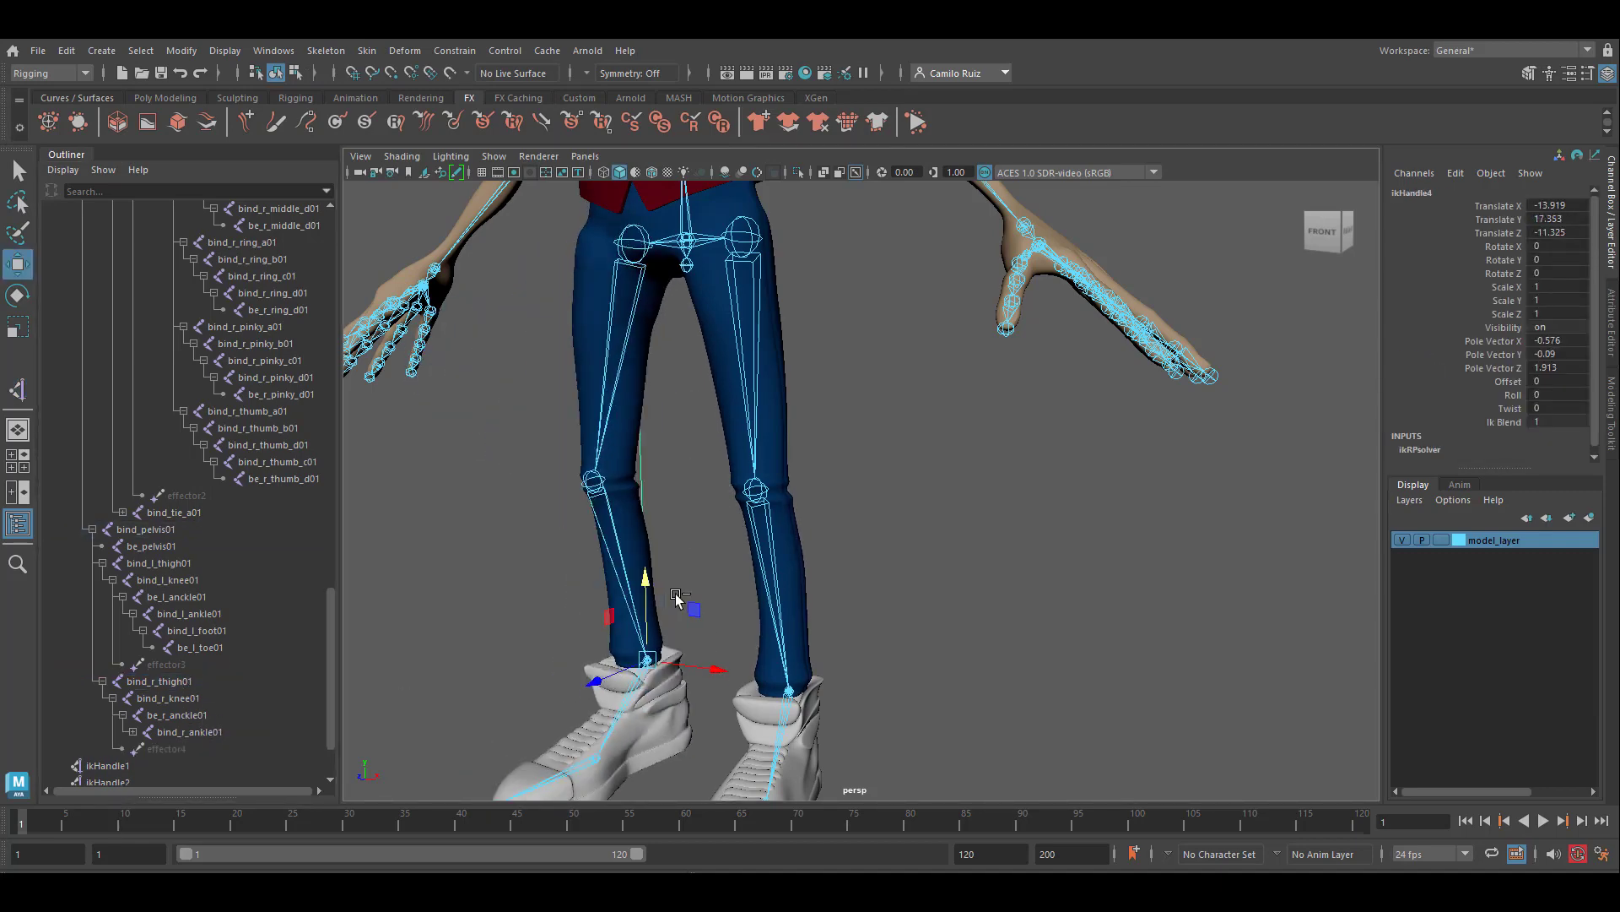
Rename ikHandle1 on the left arm as rp_l_arm01
scroll(760, 561, "down", 5)
middle_click_drag(851, 506, 856, 652, "alt")
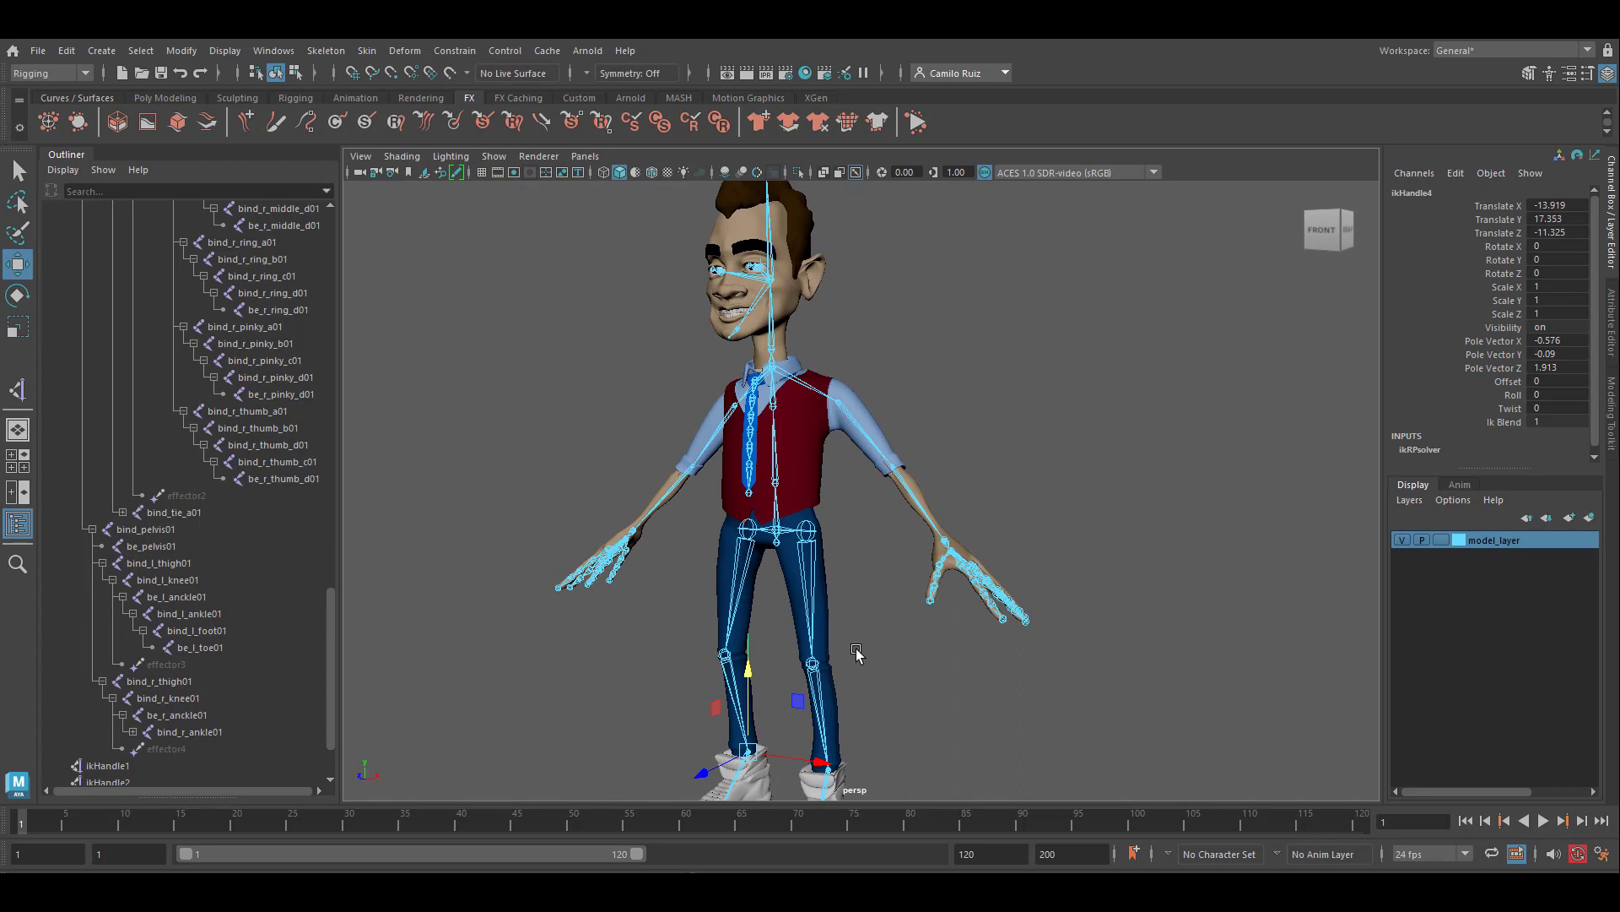
scroll(200, 708, "down", 3)
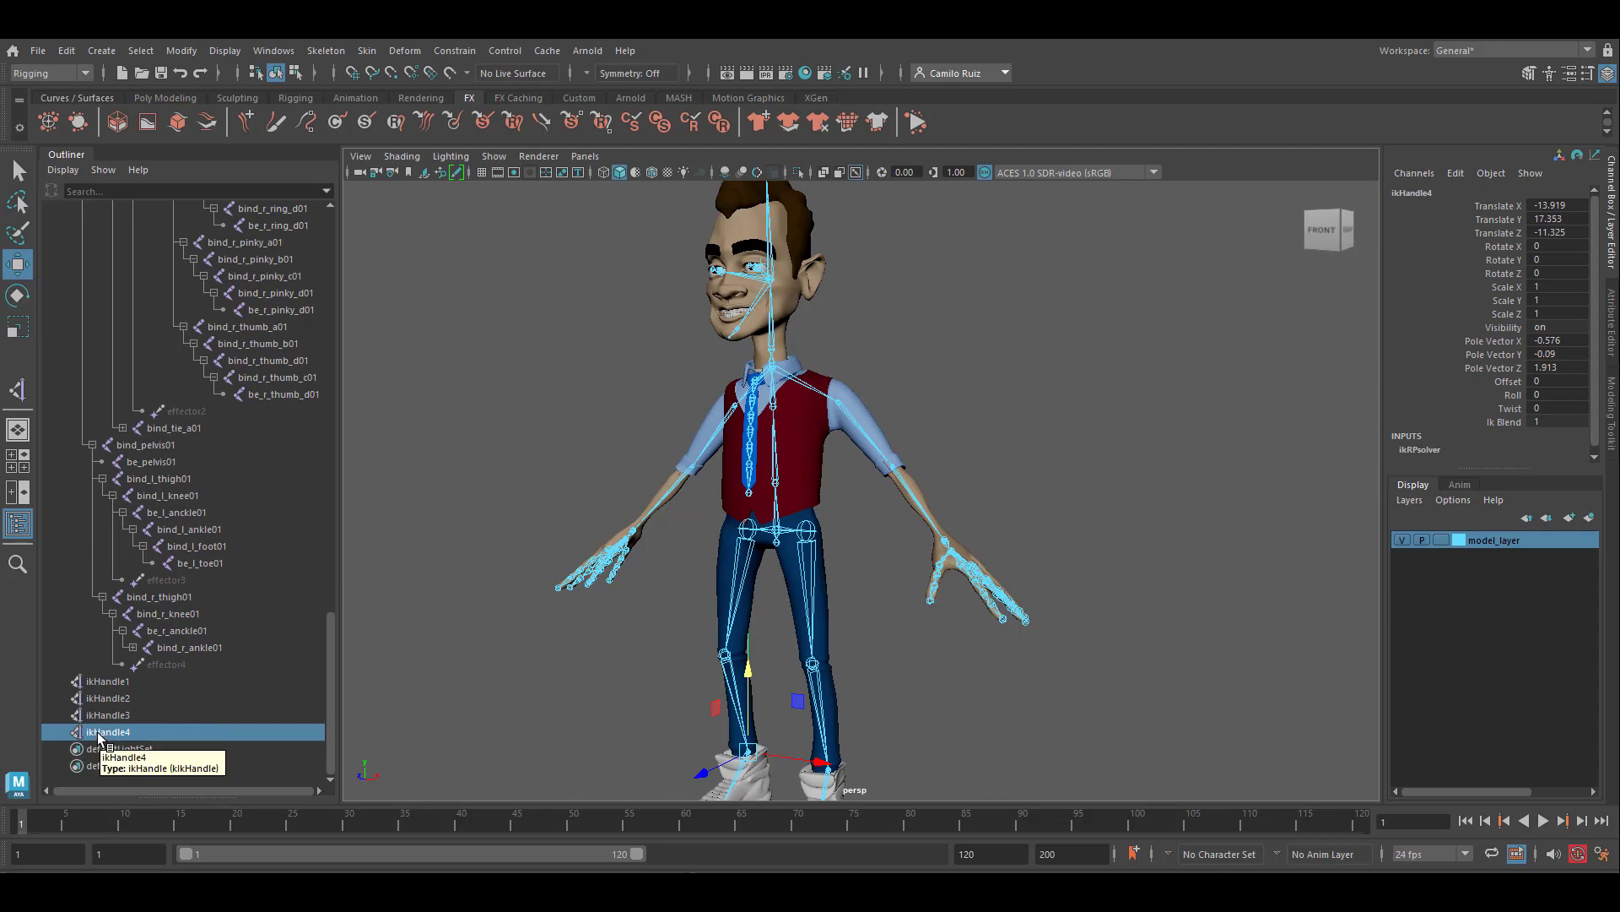
double_click(106, 681)
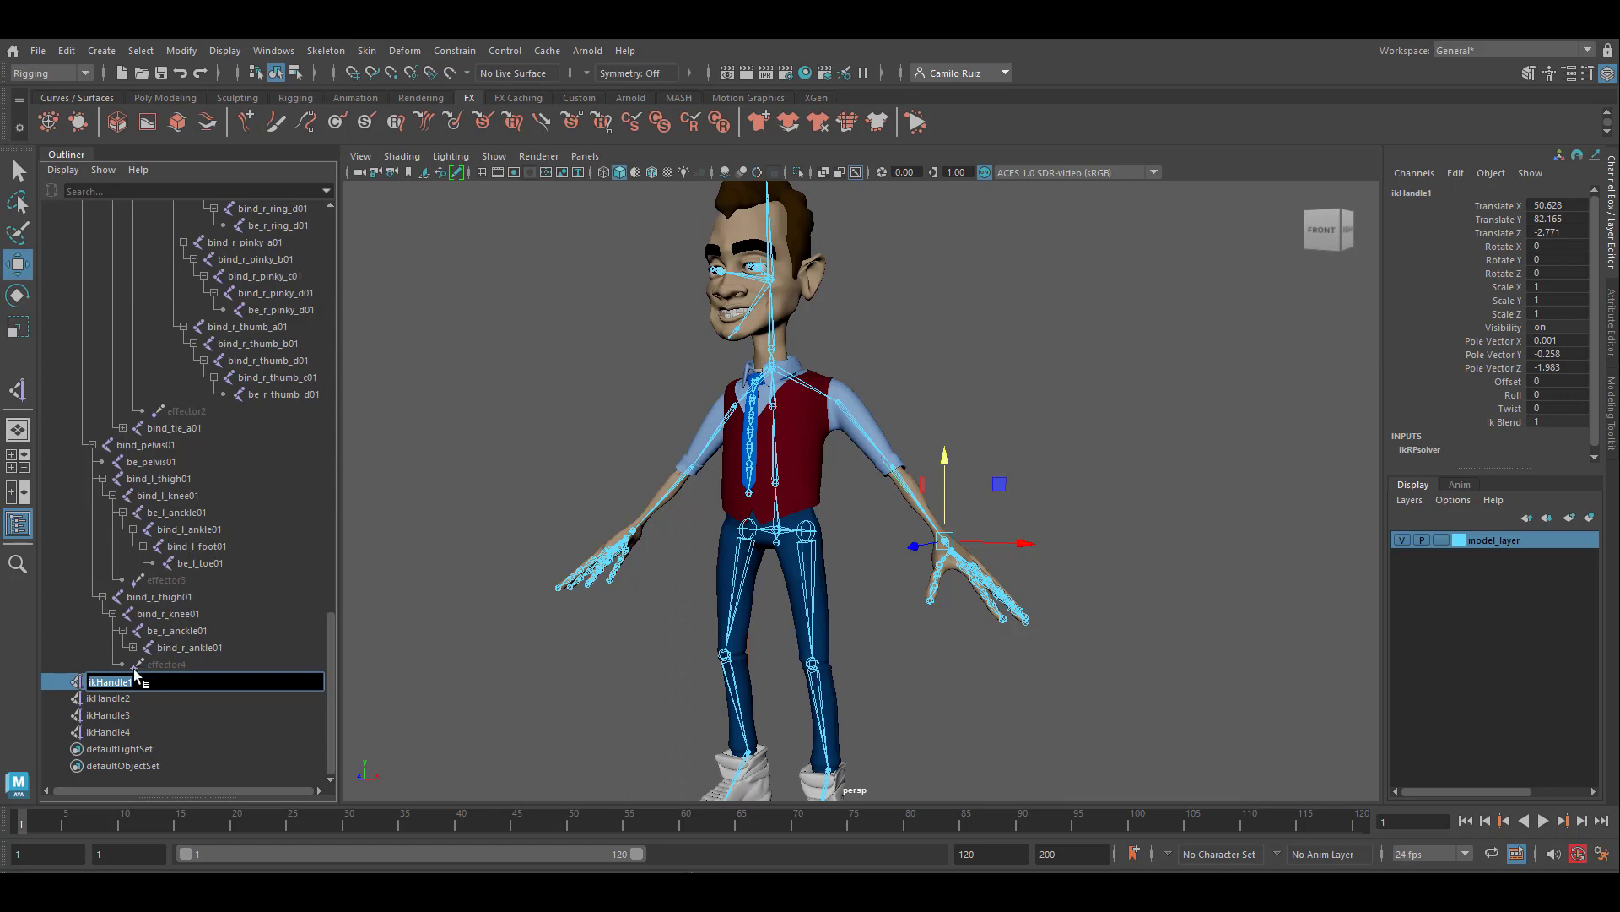
type("rp_l_")
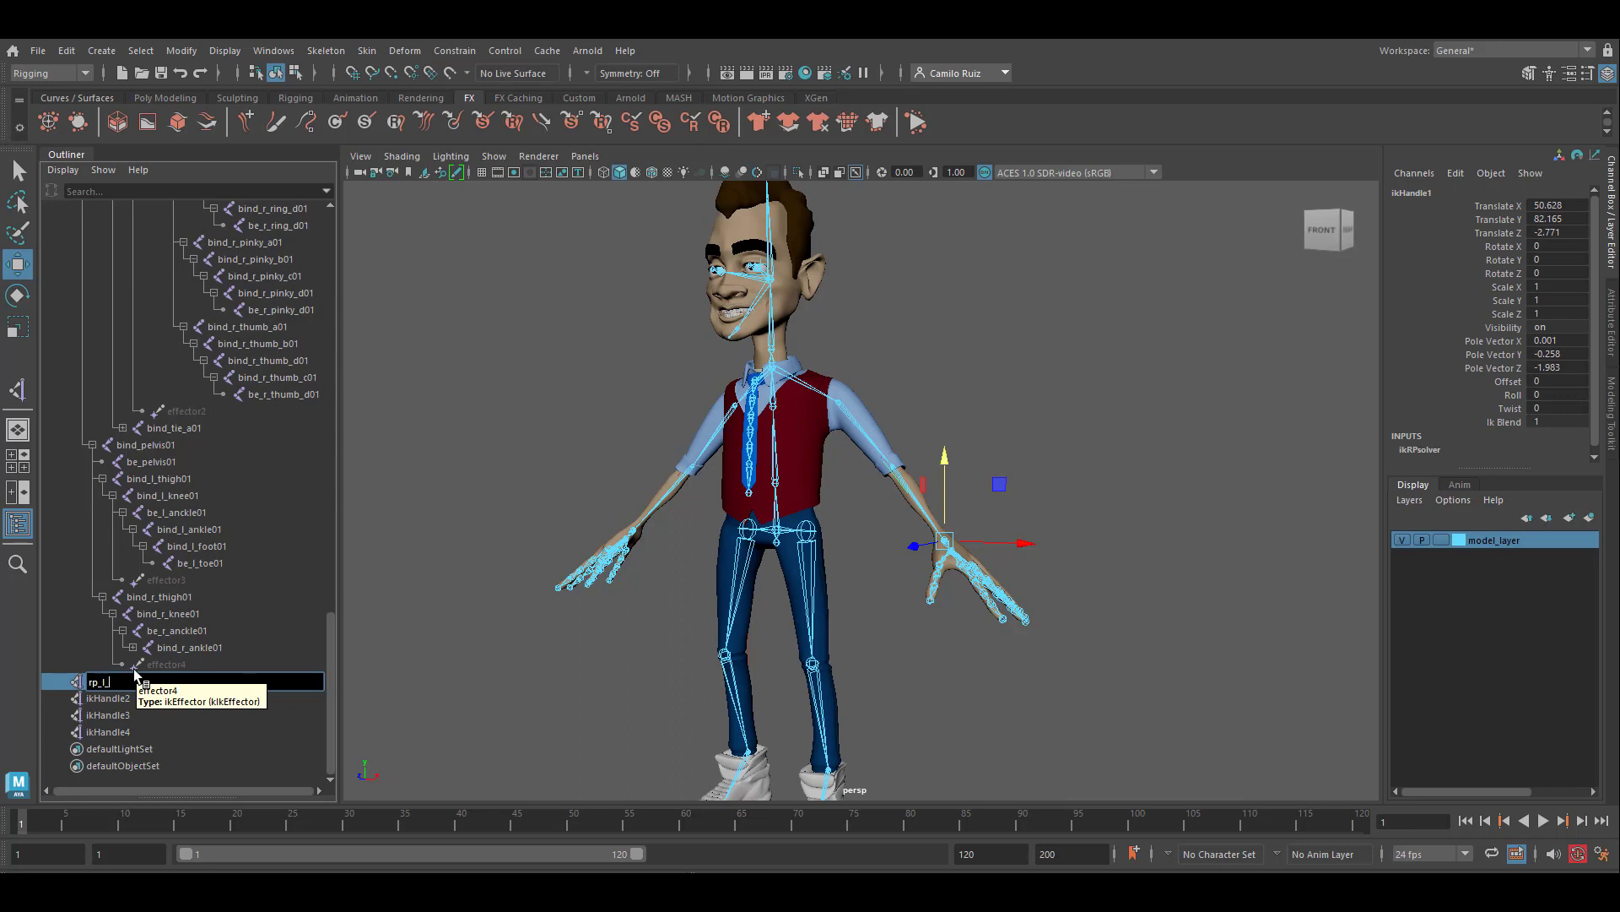
type("arm")
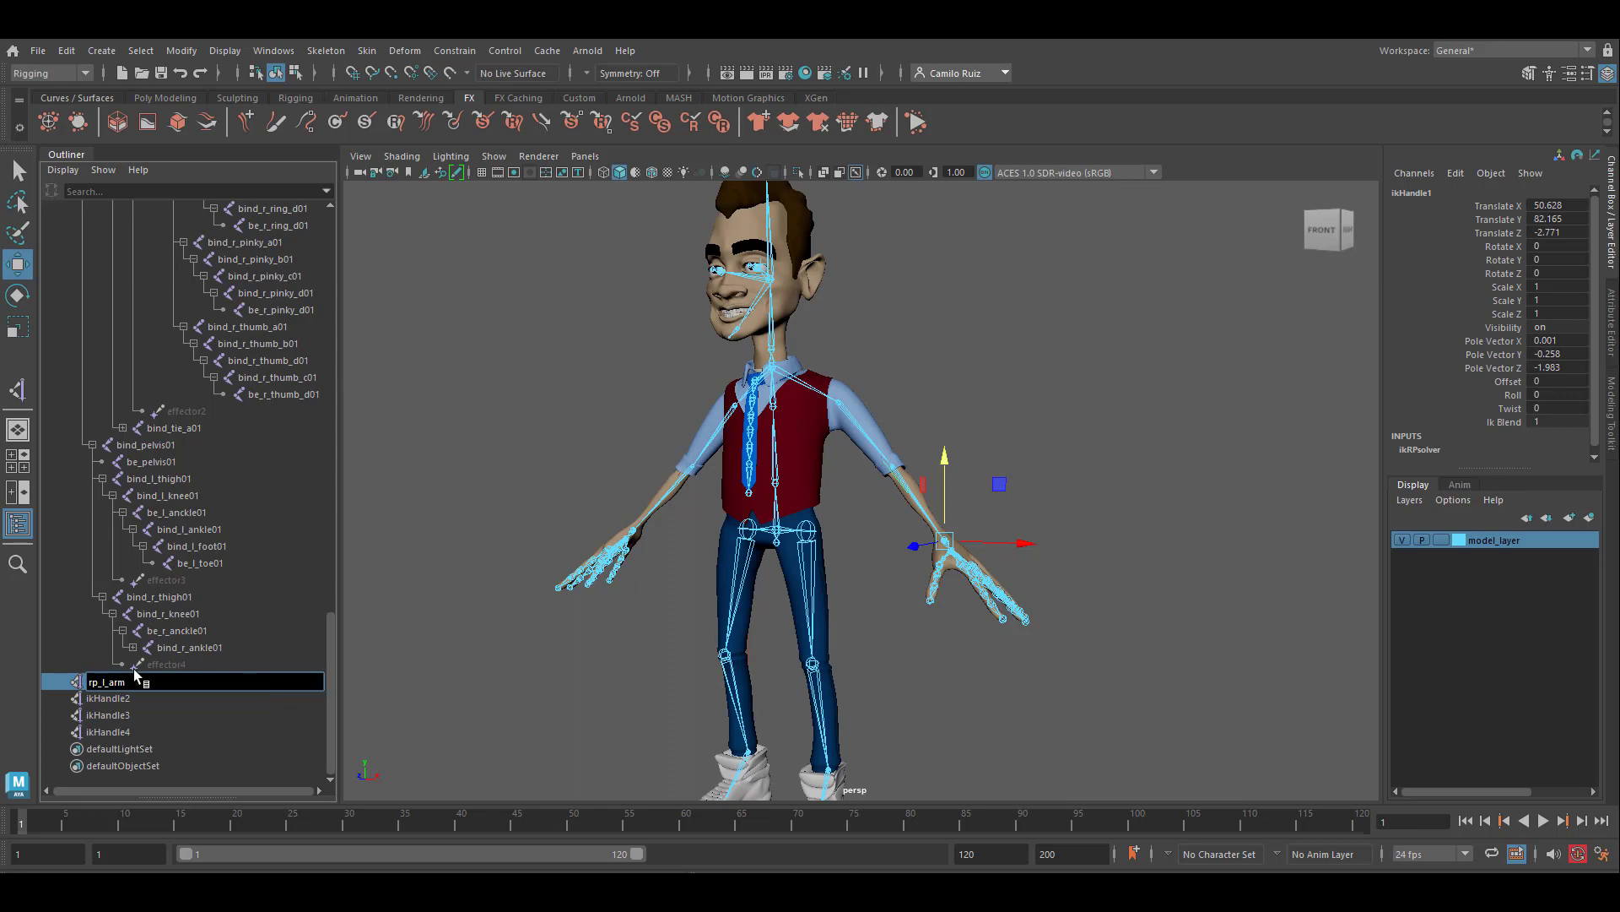
type("01")
key("Return")
Rename ikHandle2 on the right arm as rp_r_arm01, reusing the left arm handle's name
key("ctrl+c")
left_click(109, 698)
double_click(108, 698)
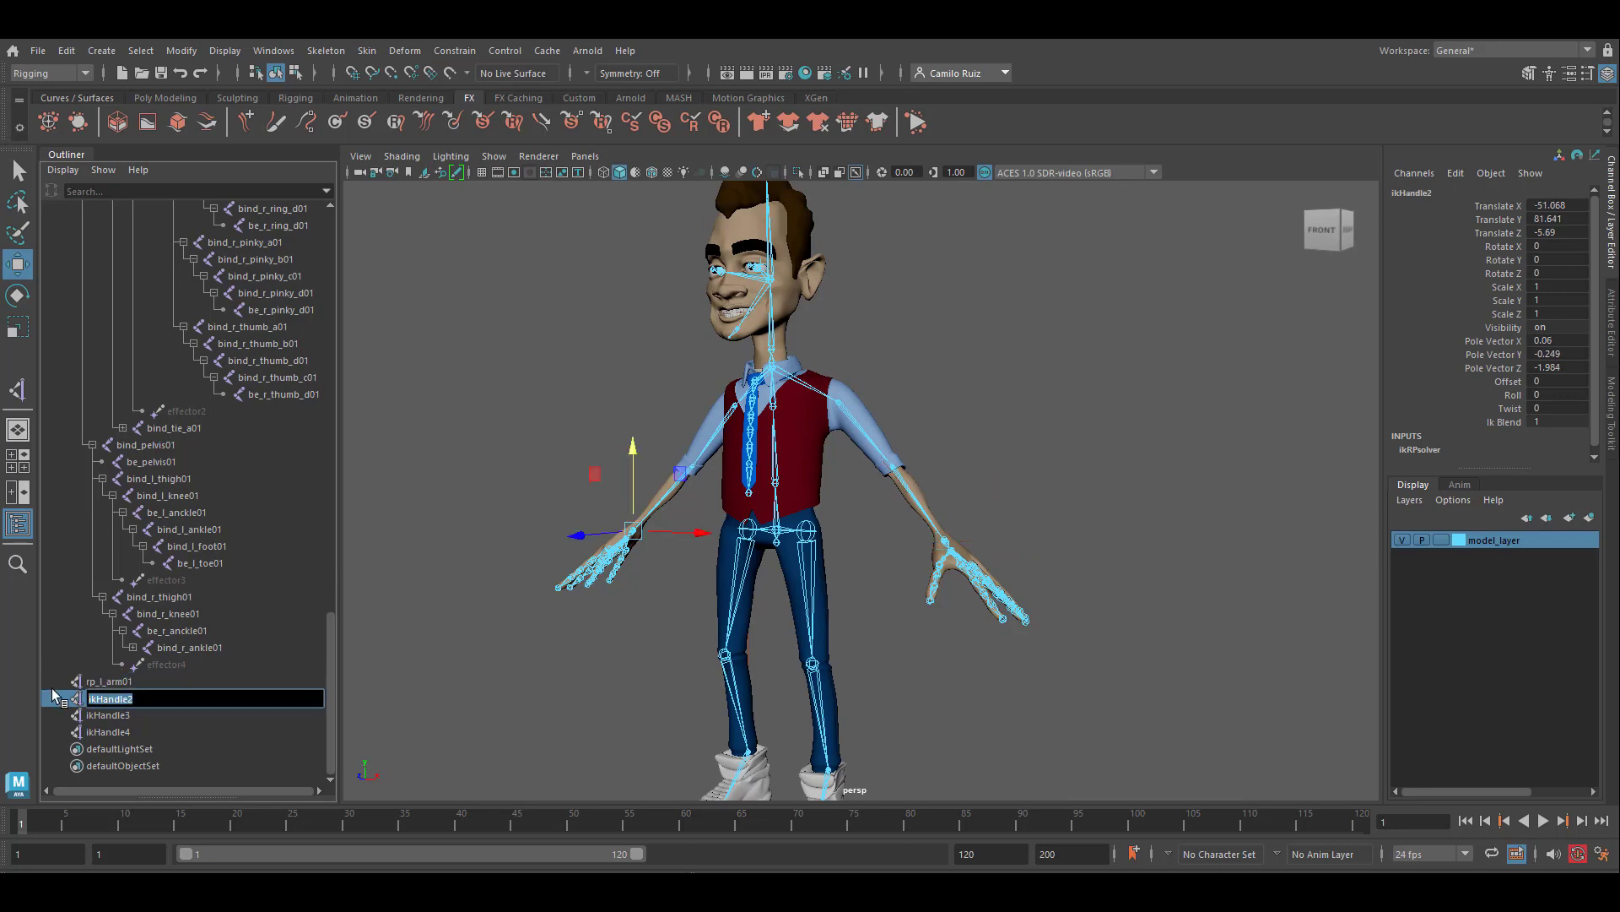
key("ctrl+v")
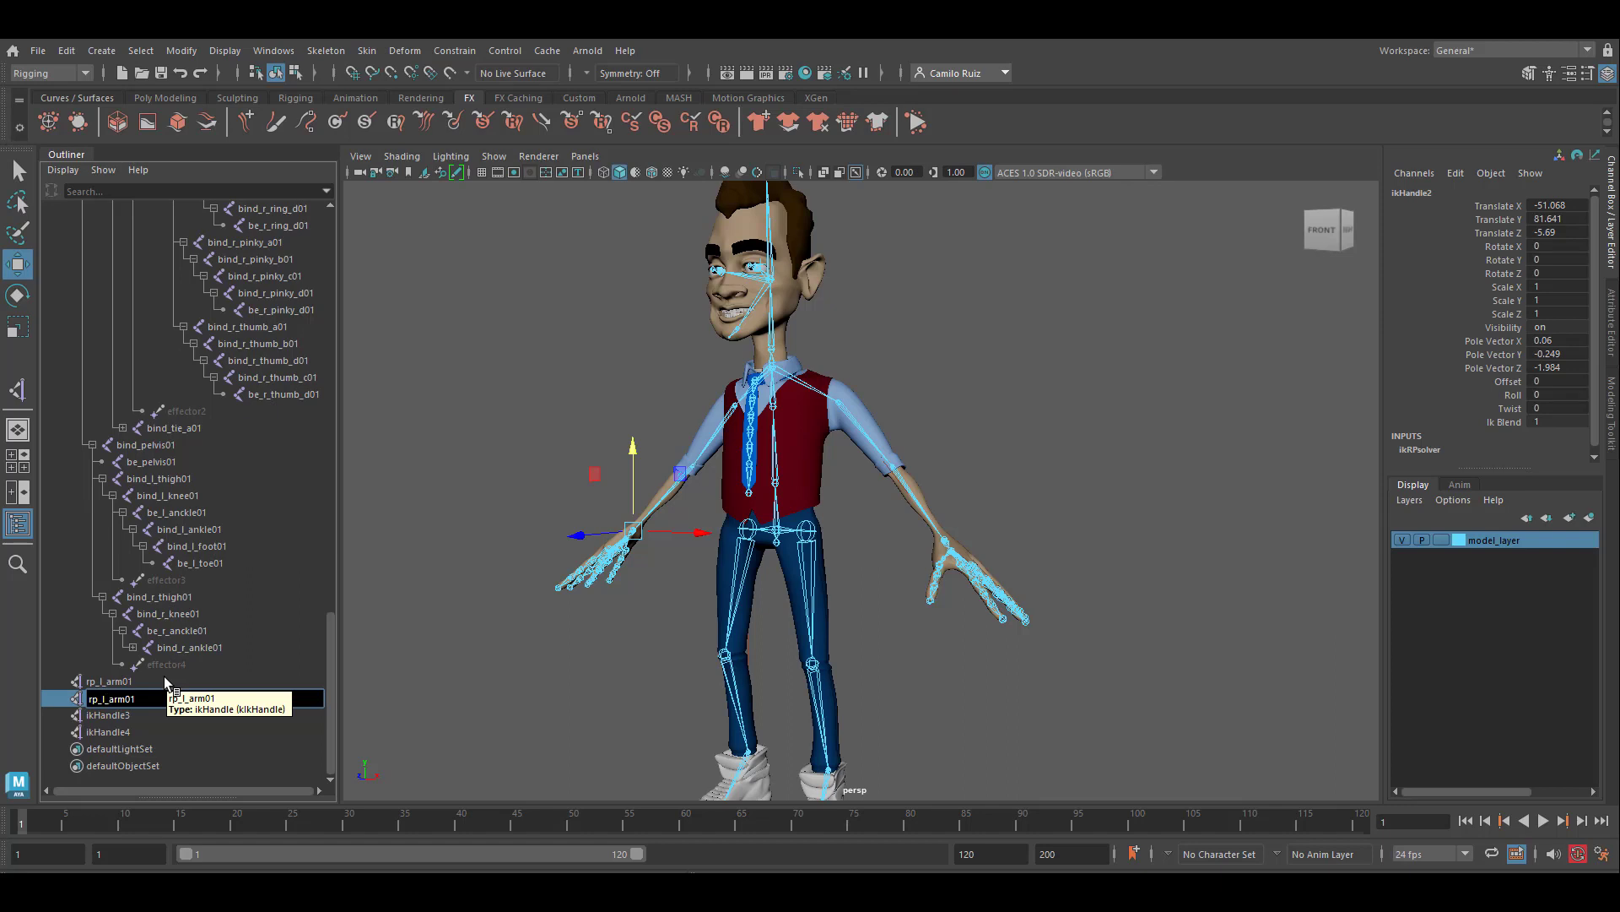
Rename ikHandle3 on the left leg as rp_l_leg01
type("rp_l_arm01")
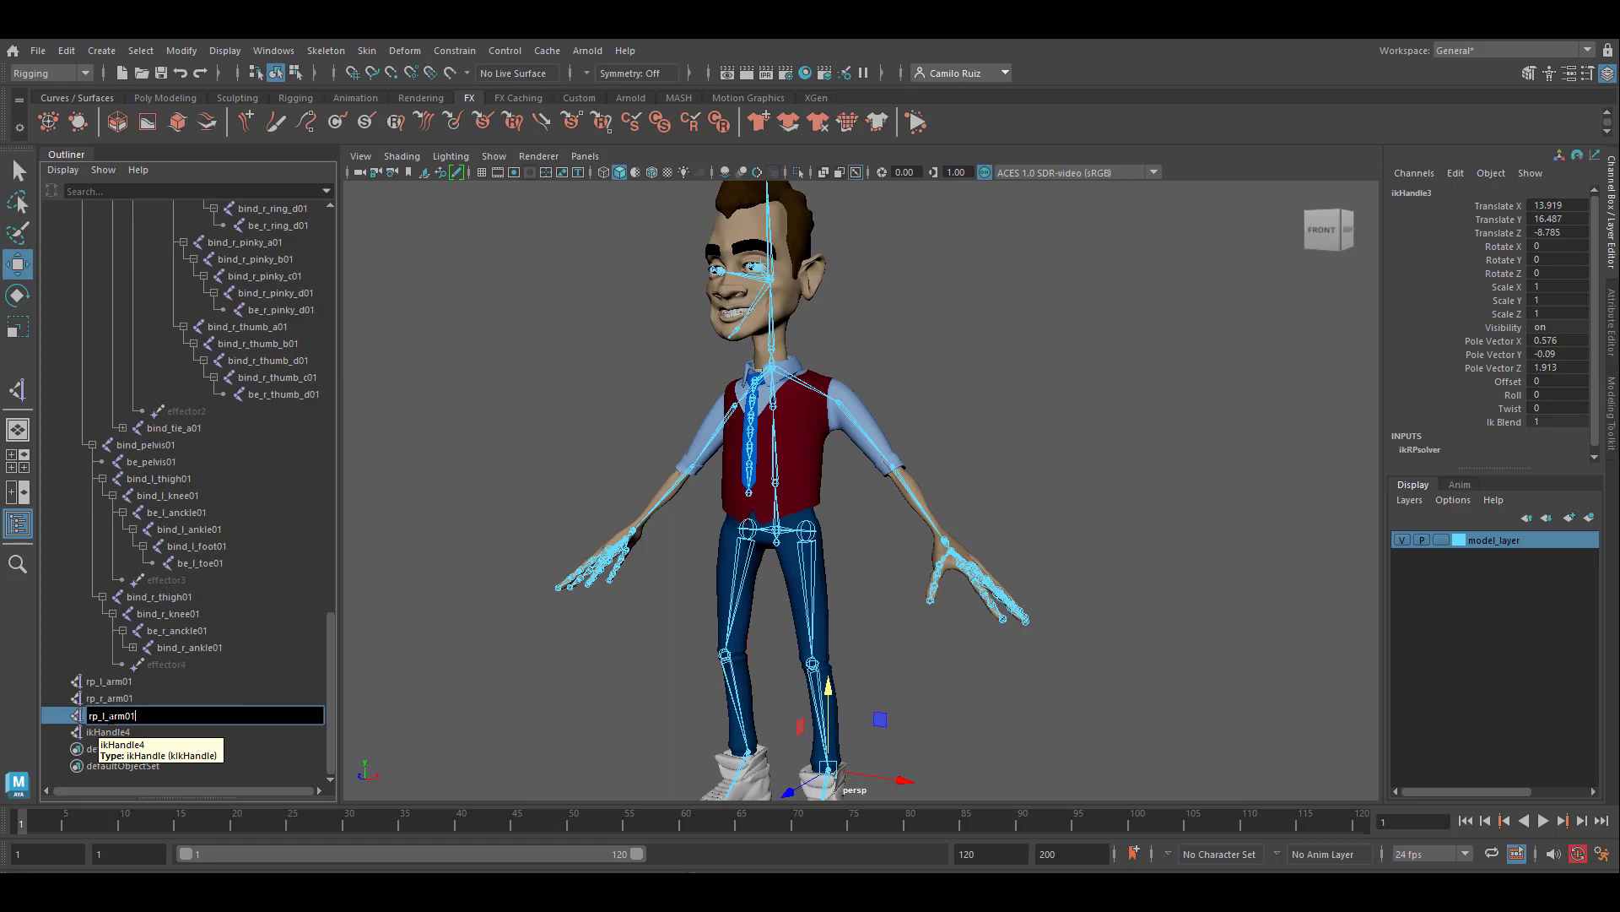
left_click_drag(109, 717, 125, 718)
type("leg")
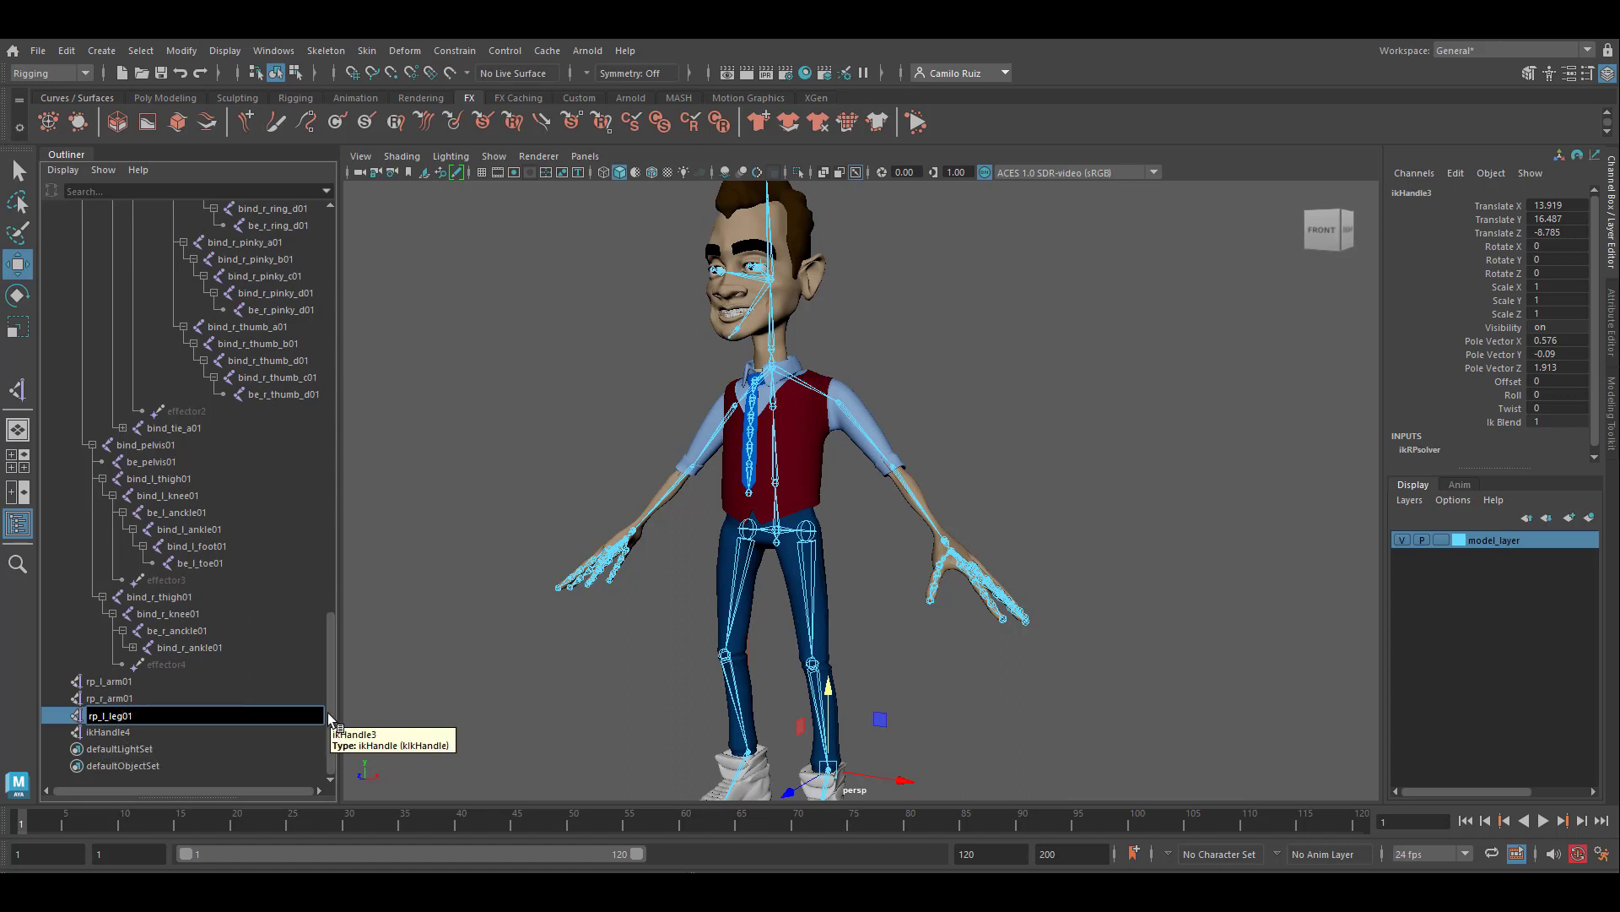
Rename ikHandle4 on the right leg as rp_r_leg01, reusing the left leg handle's name
key("ctrl+a")
key("ctrl+c")
double_click(128, 733)
key("ctrl+v")
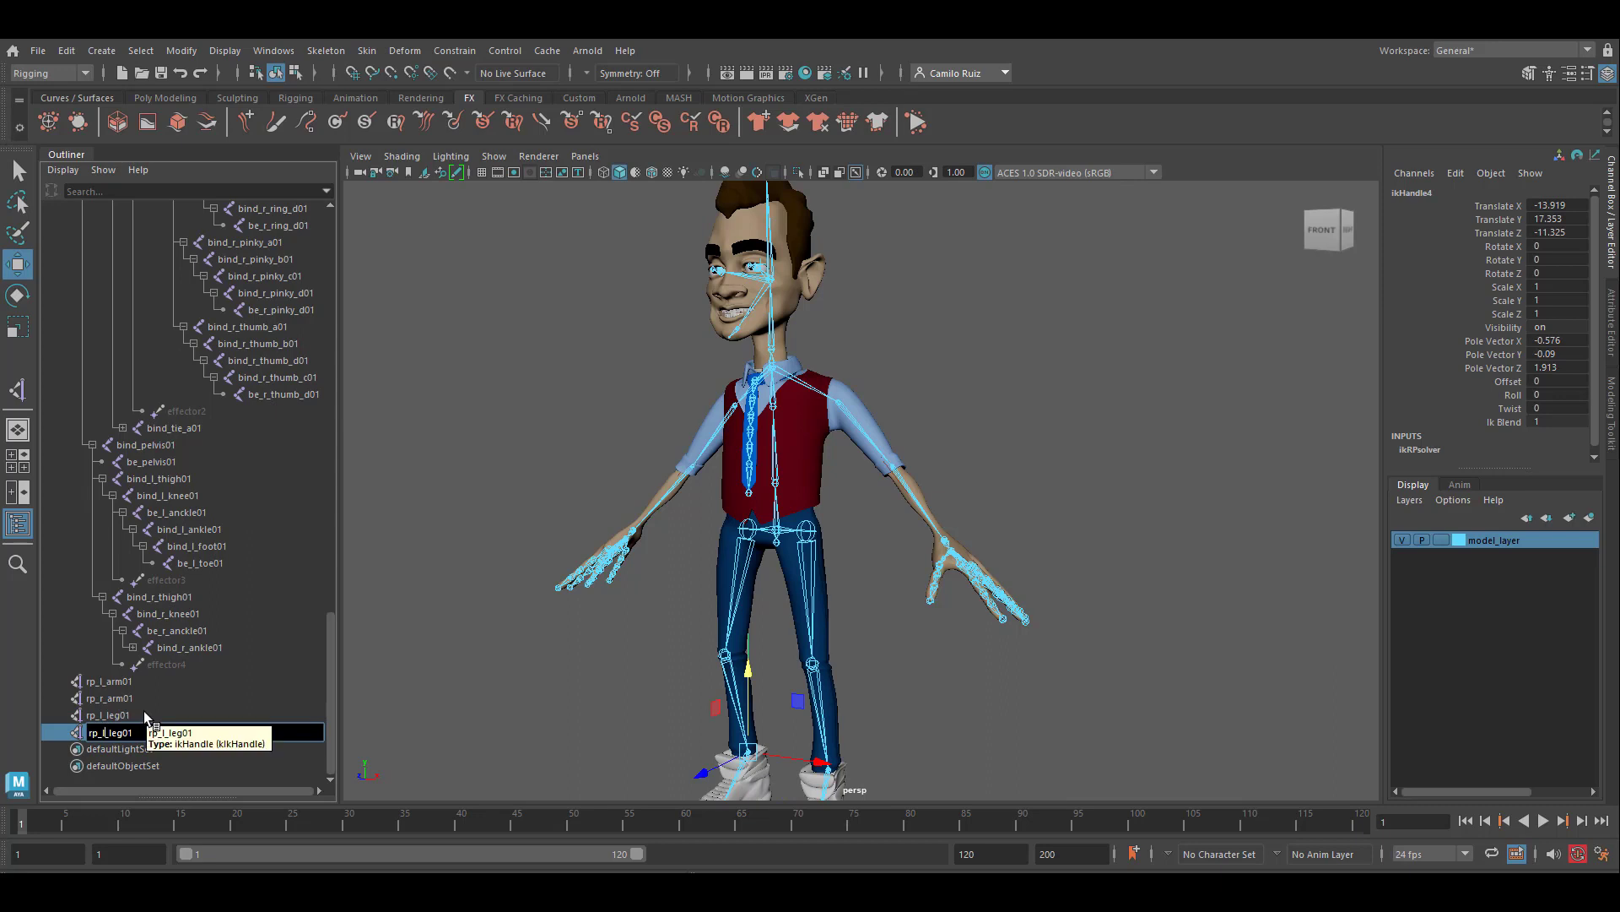
key("Delete")
type("r")
key("Return")
Group the four arm and leg IK handles and name the group iks01
left_click(125, 680, "shift")
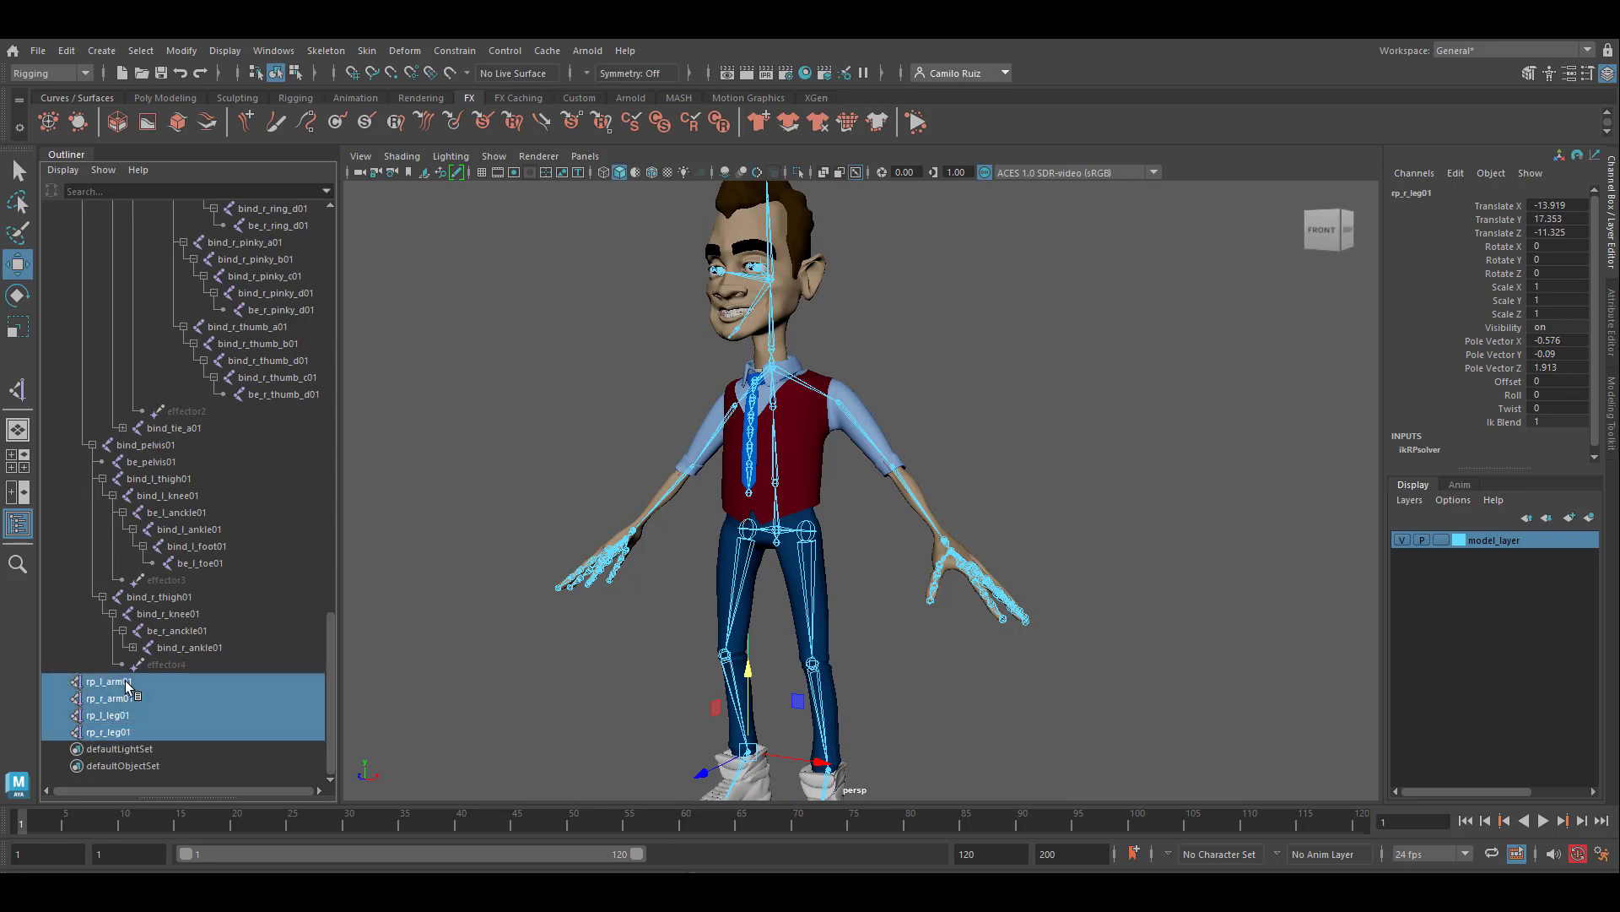
key("ctrl+g")
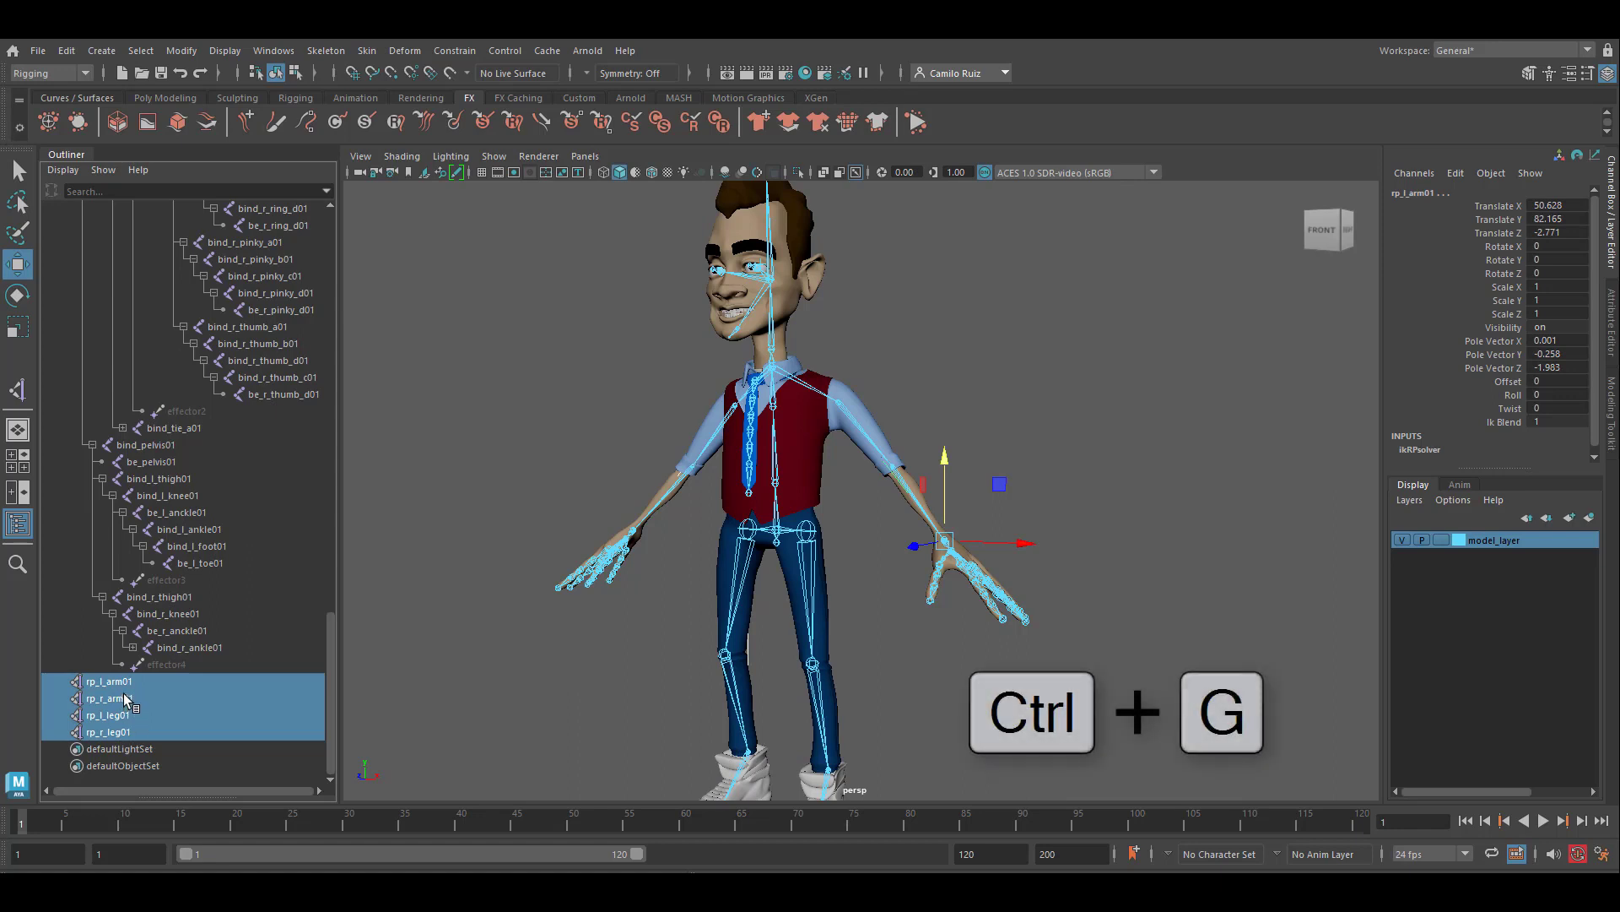
key("ctrl+g")
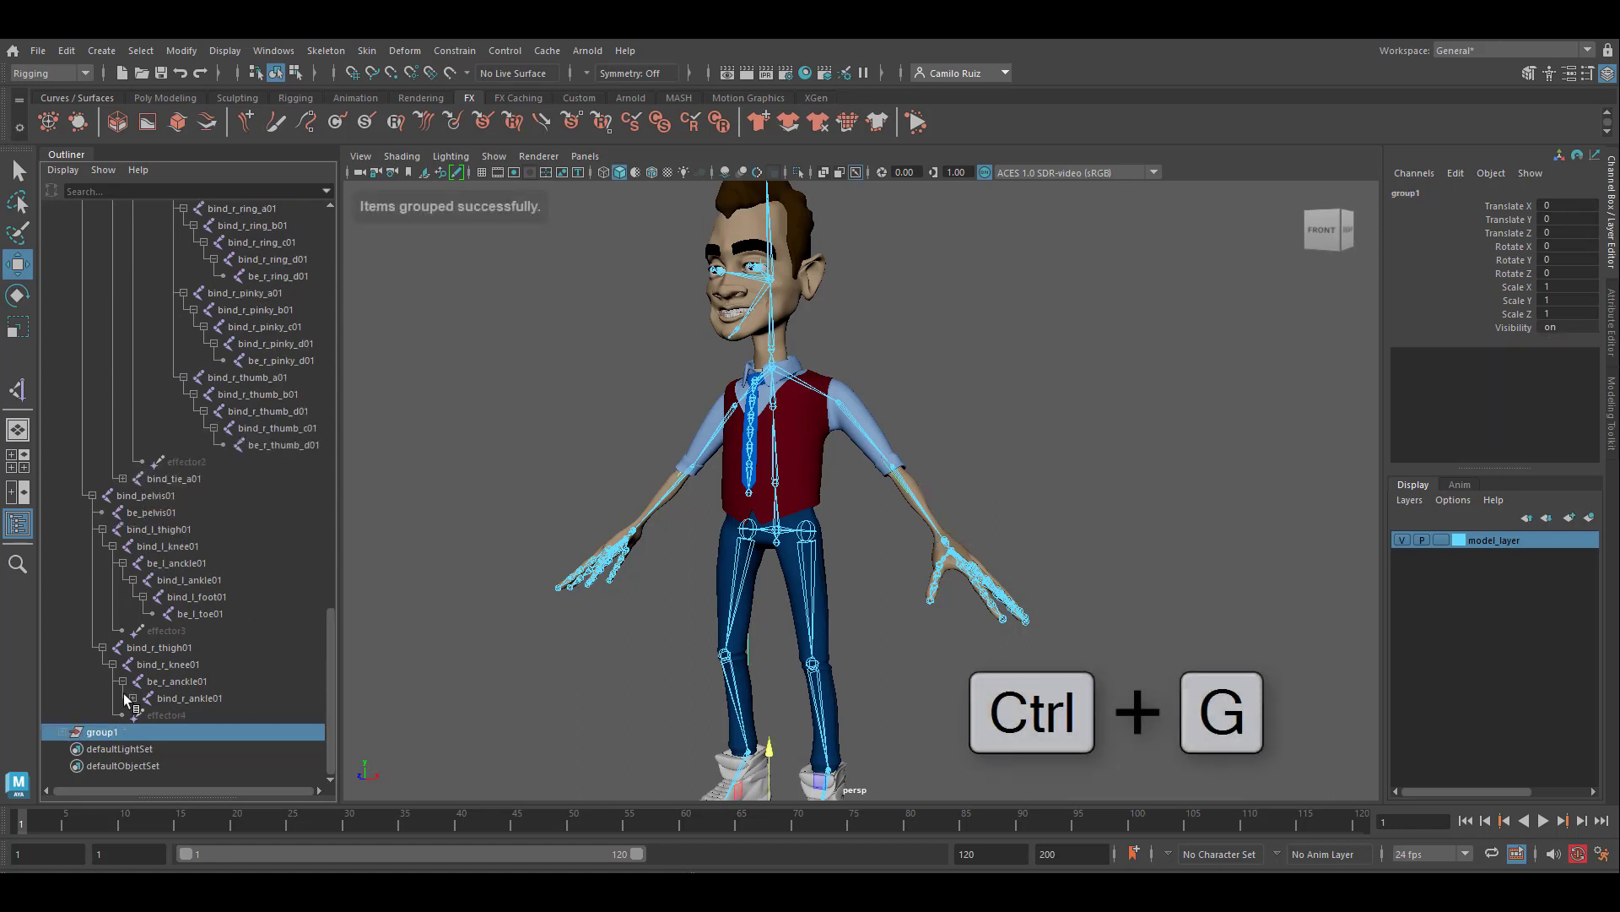
double_click(103, 732)
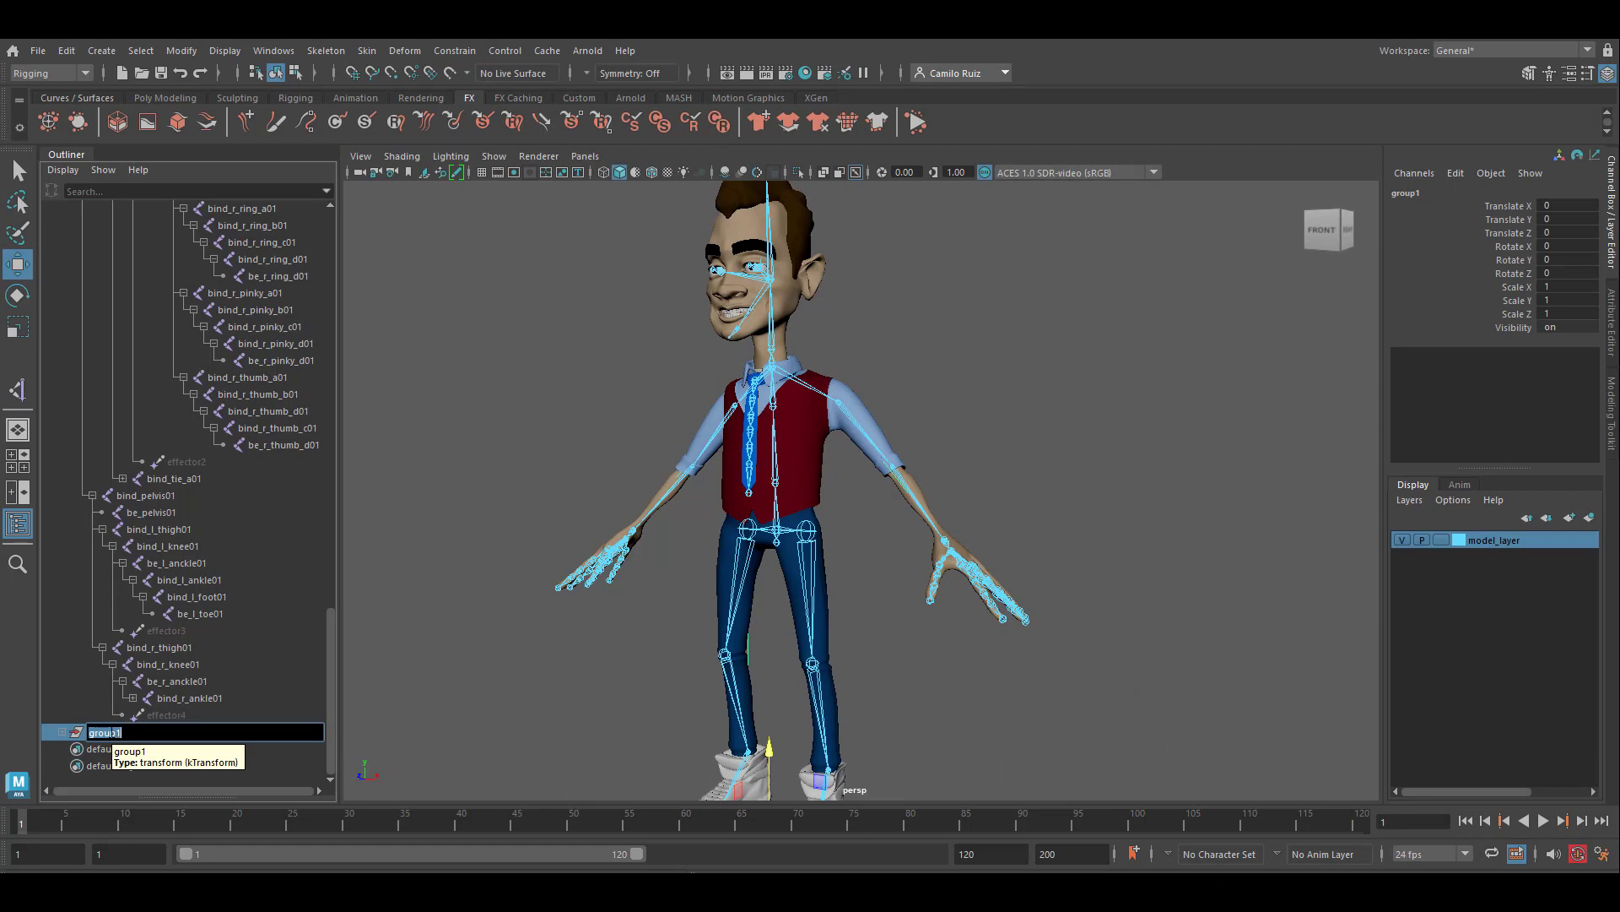
type("iks01")
key("Return")
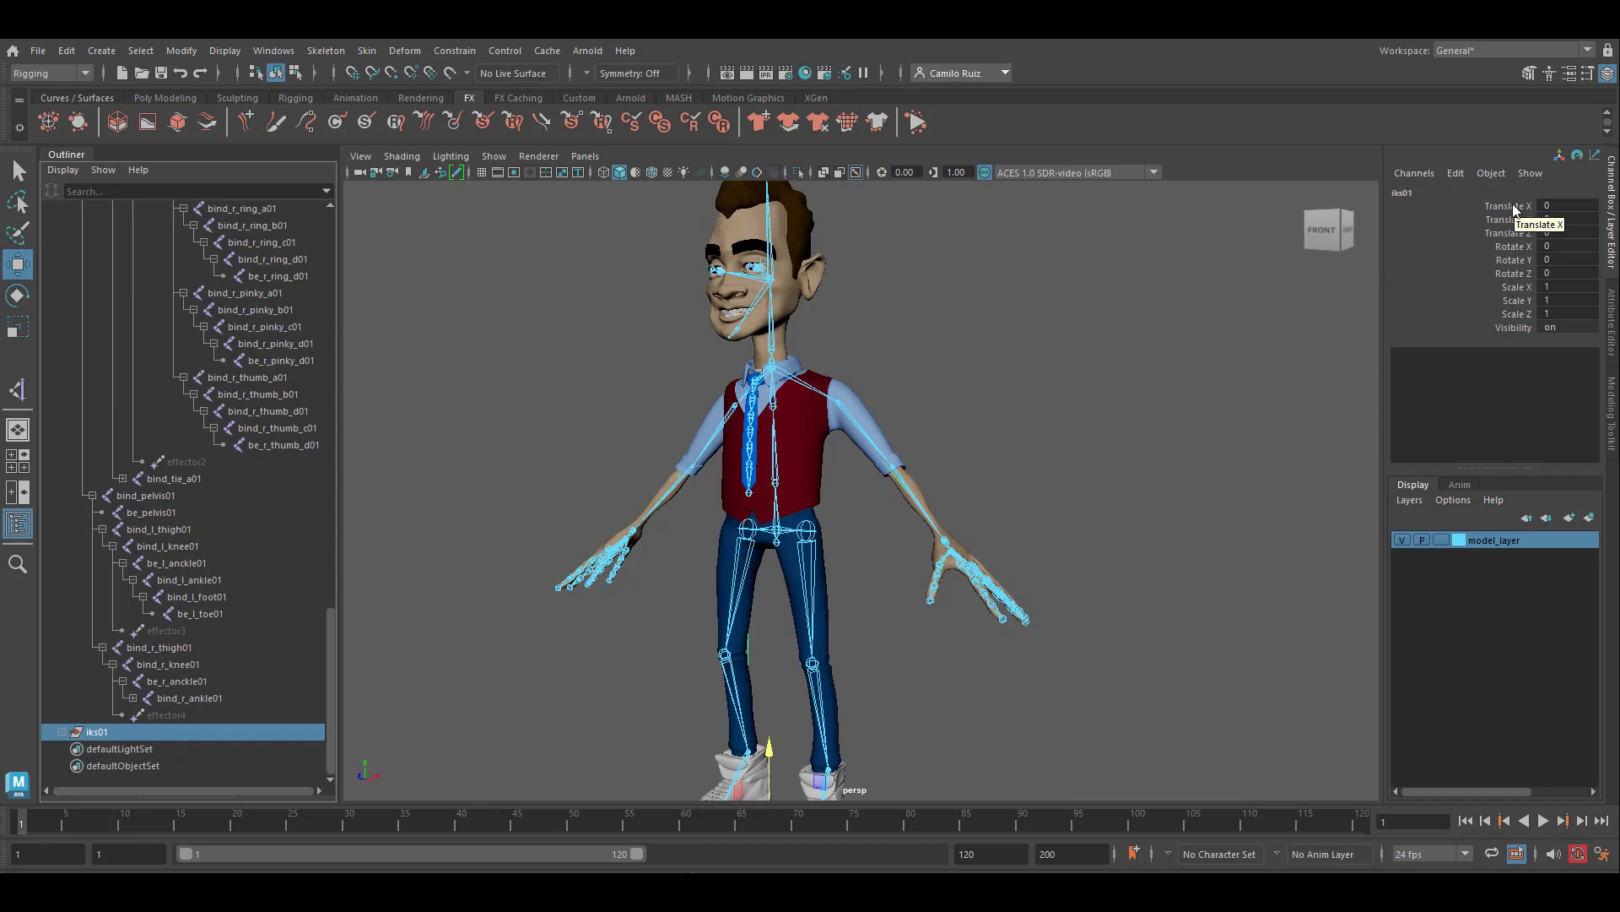
Lock and hide all translate, rotate and scale channels of the iks01 group
left_click_drag(1511, 208, 1526, 319)
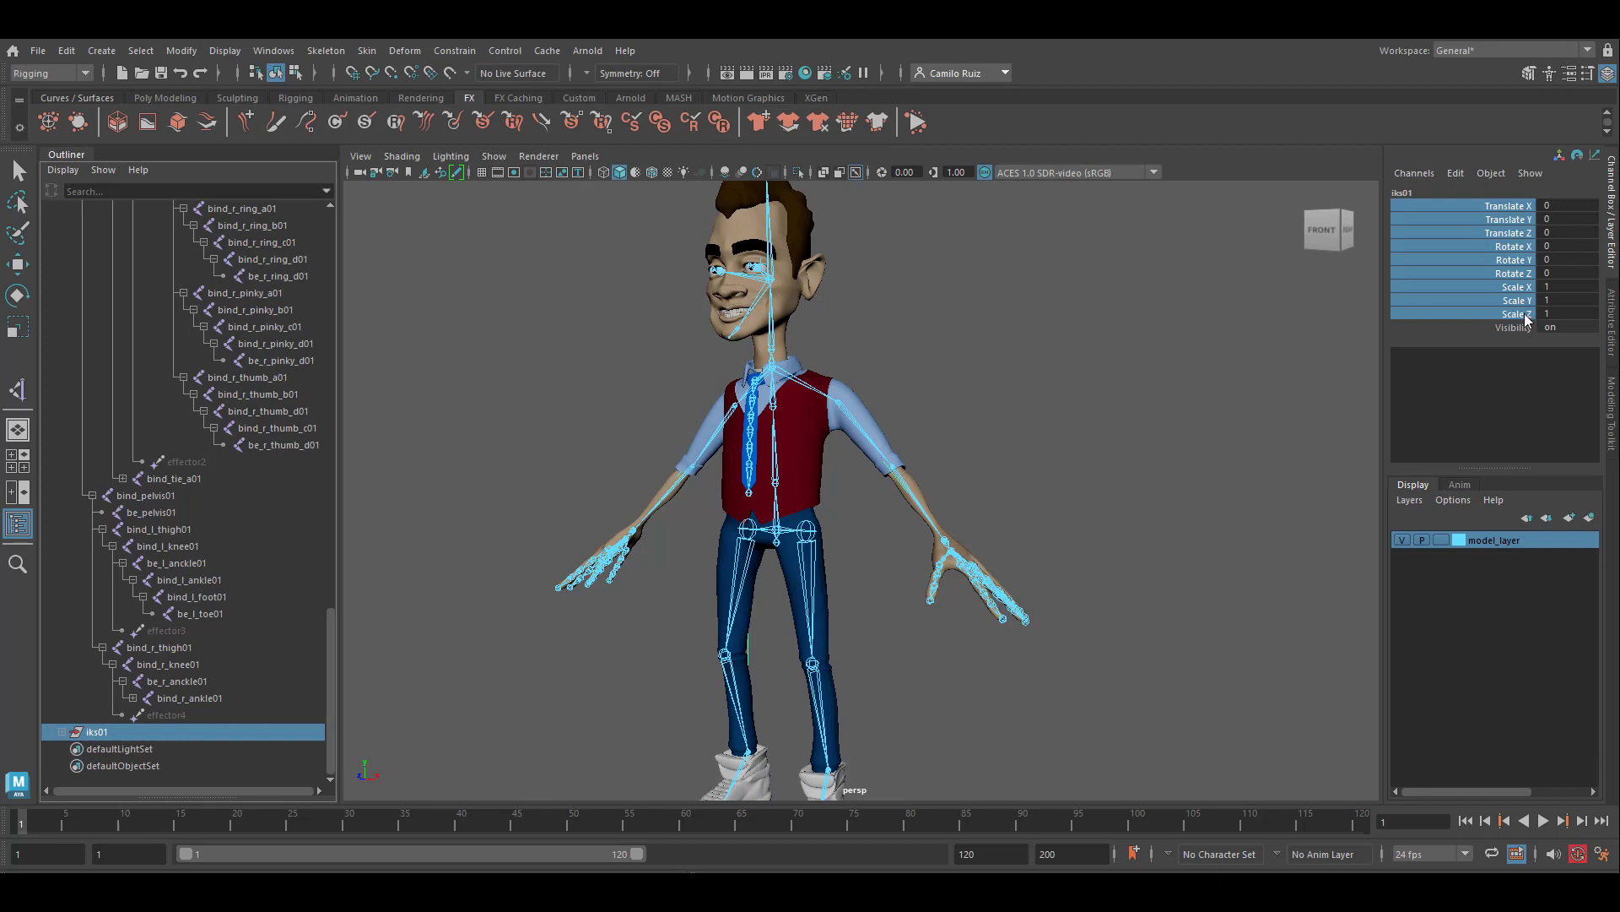
right_click(1493, 281)
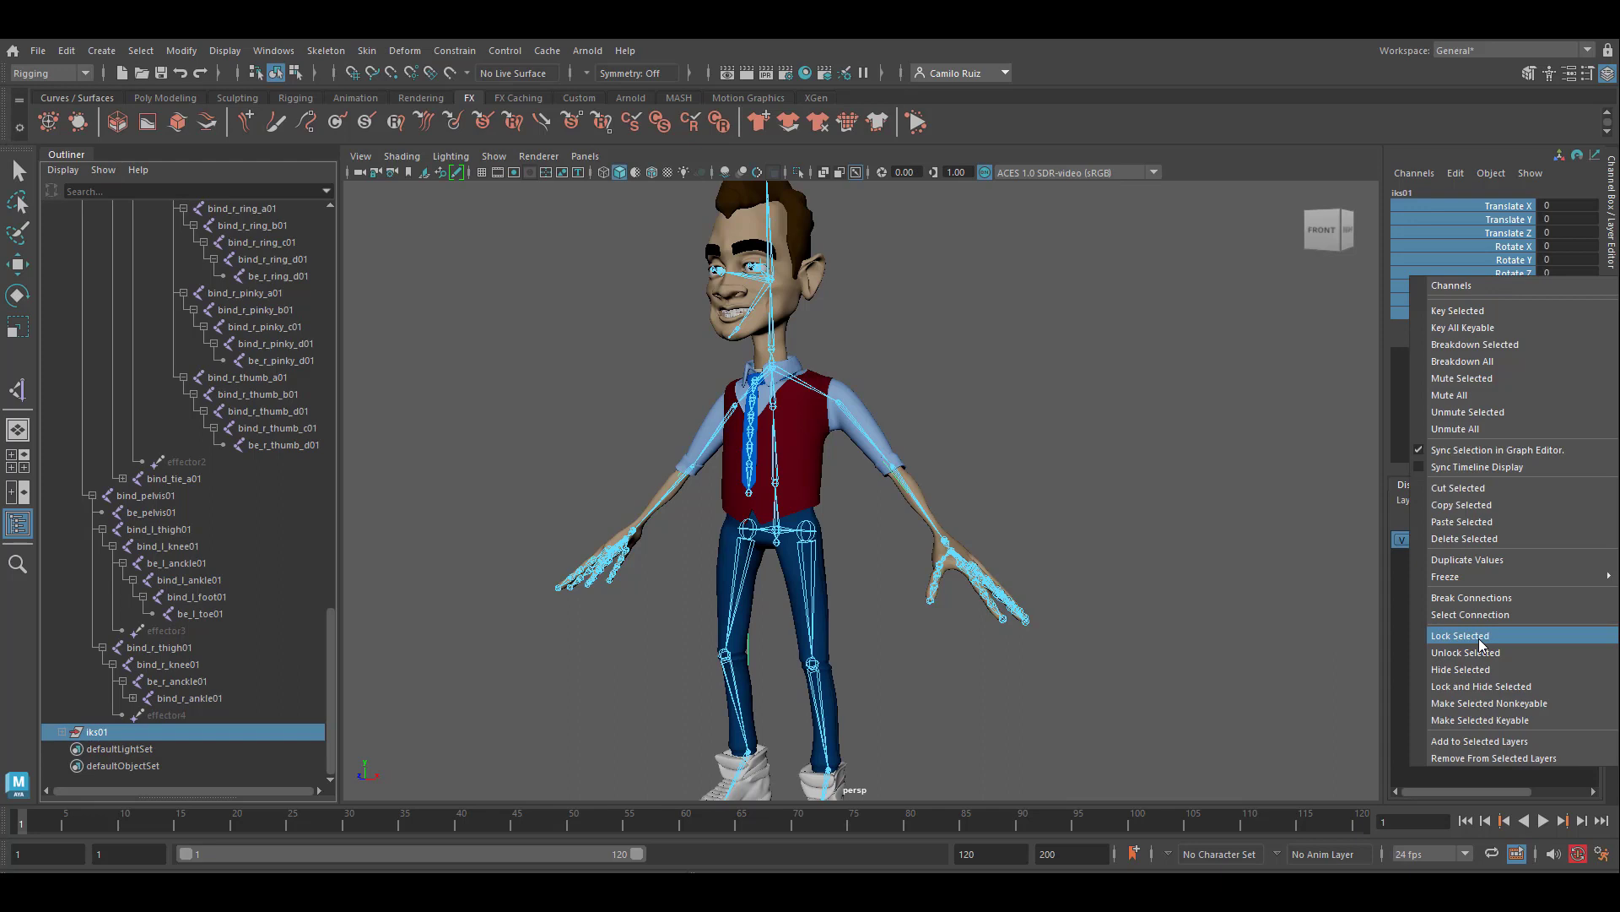
left_click(1483, 688)
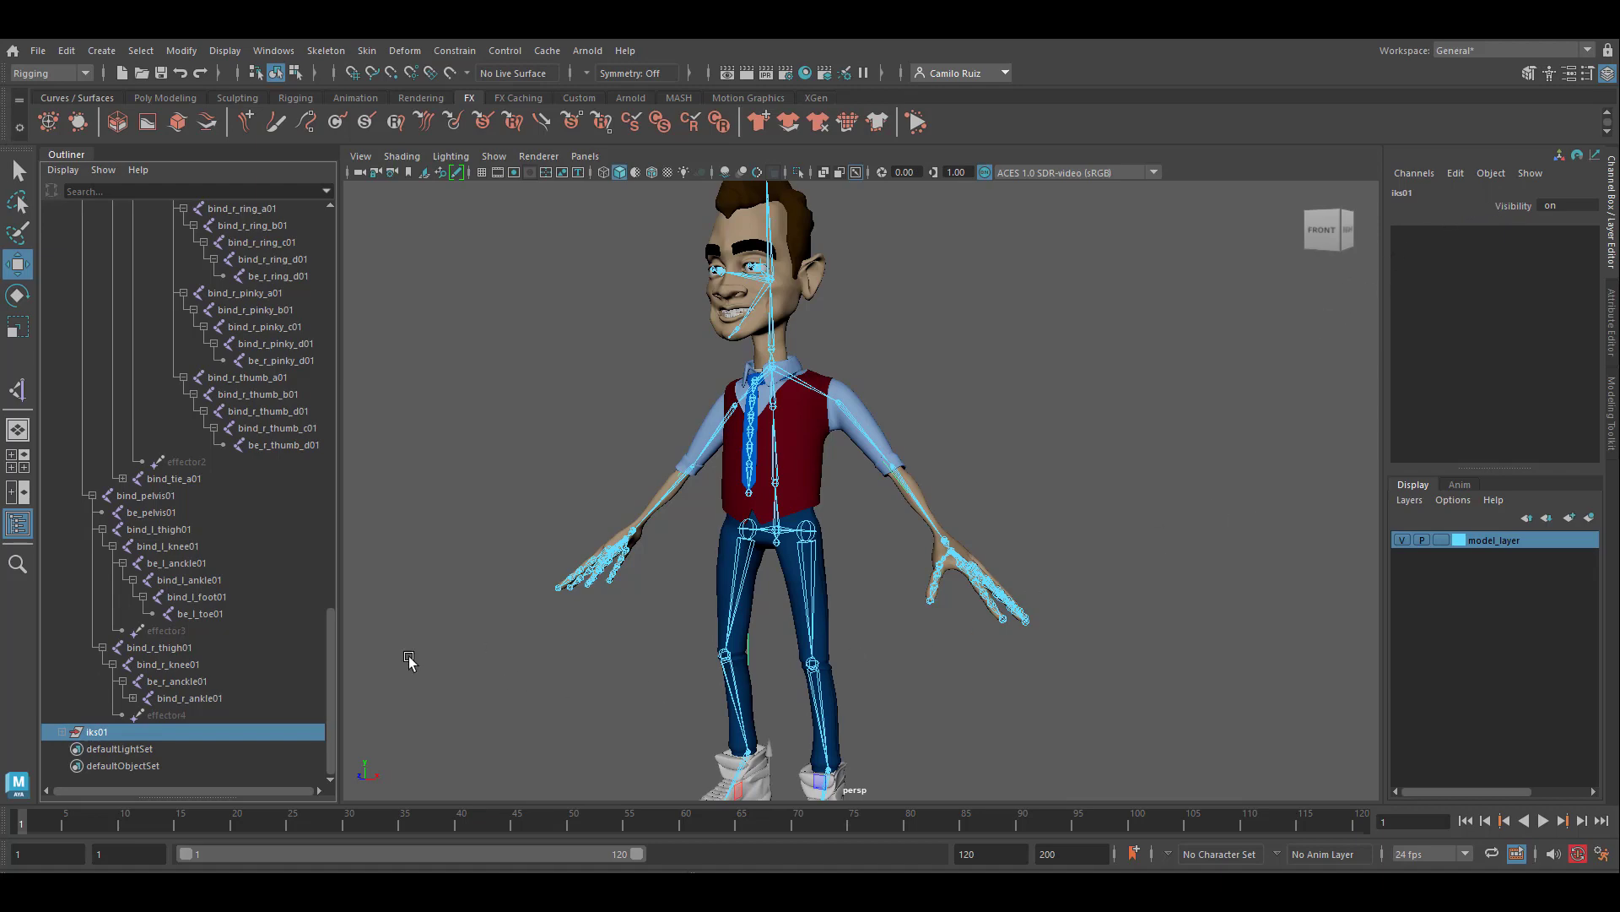
Parent the iks01 group under tchr_geo_grp
scroll(247, 636, "up", 15)
scroll(136, 630, "up", 10)
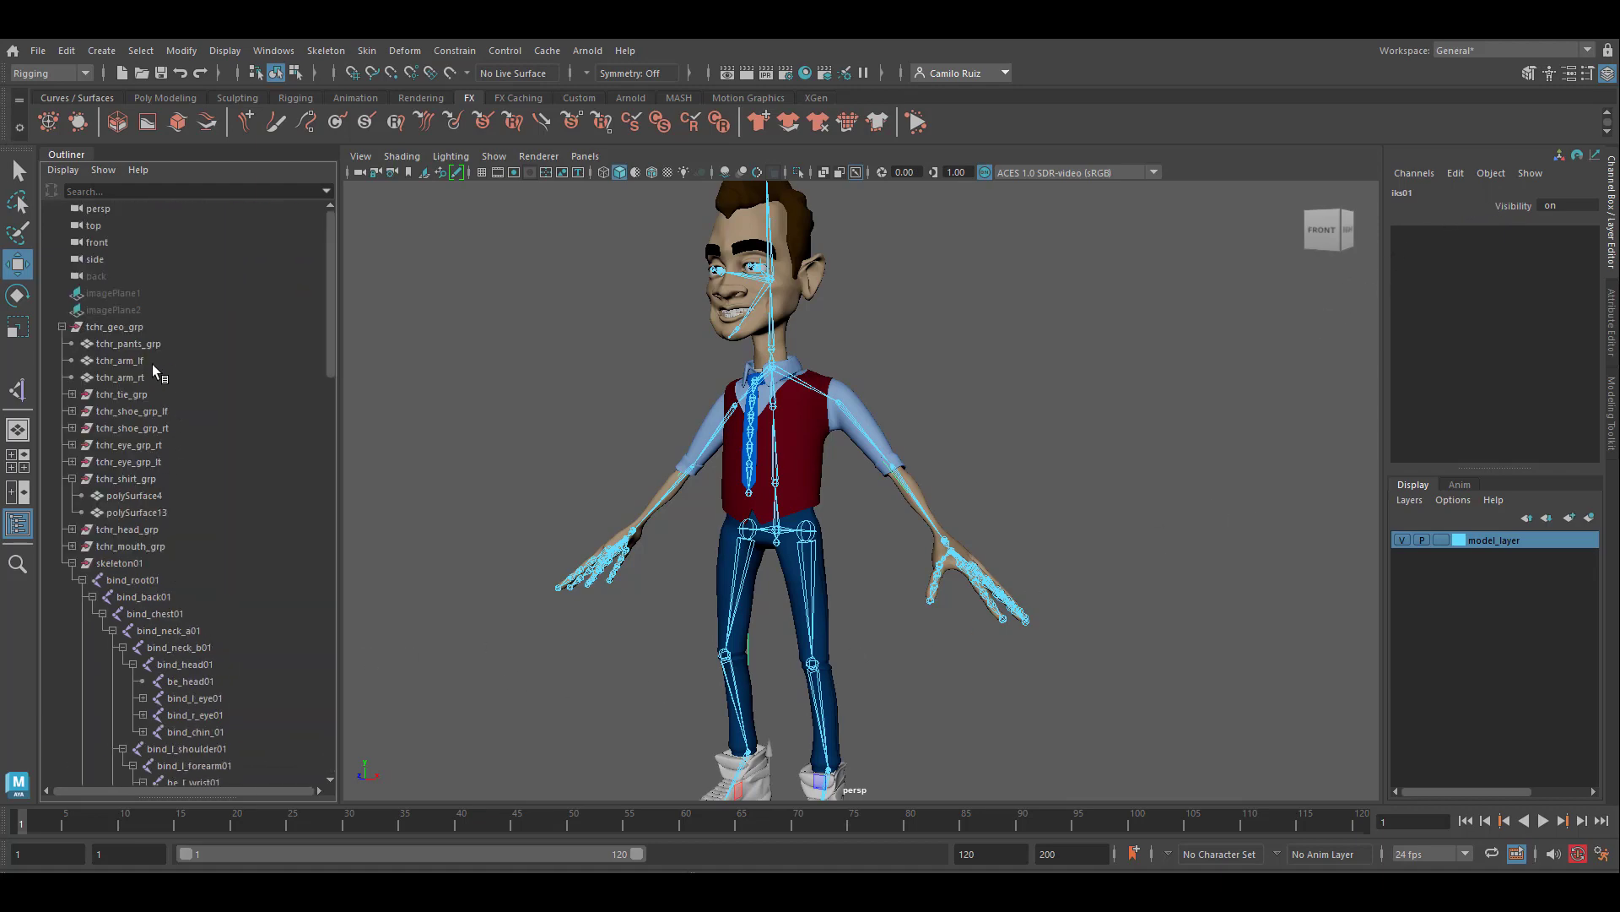
left_click(119, 330)
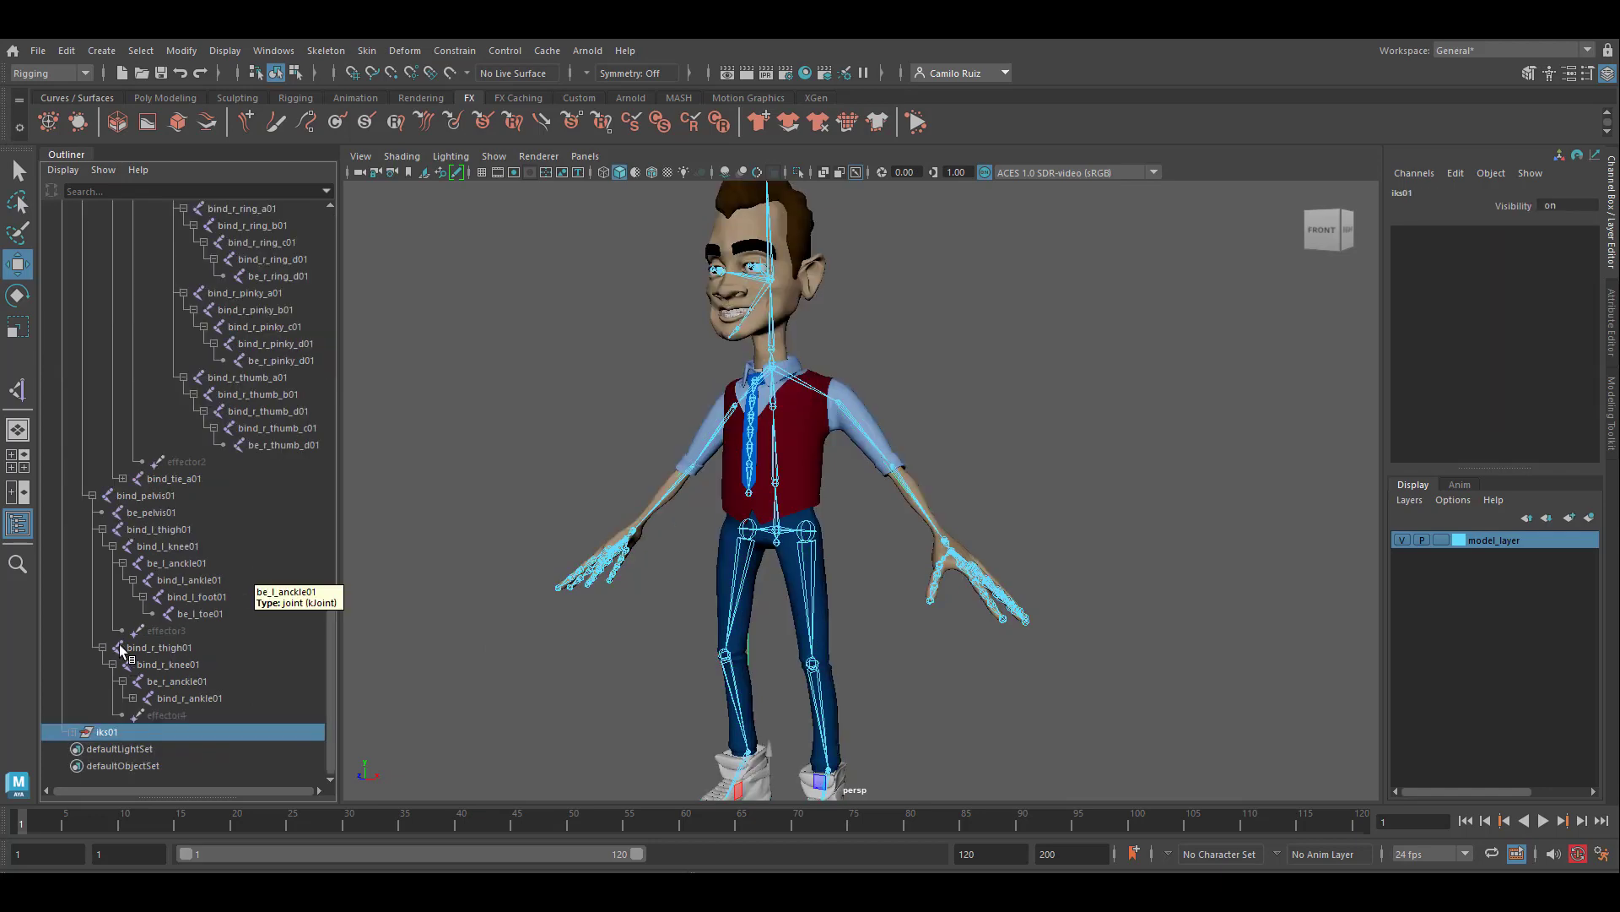
Group skeleton01 and iks01 together under tchr_geo_grp and name the new group global01
scroll(127, 608, "up", 15)
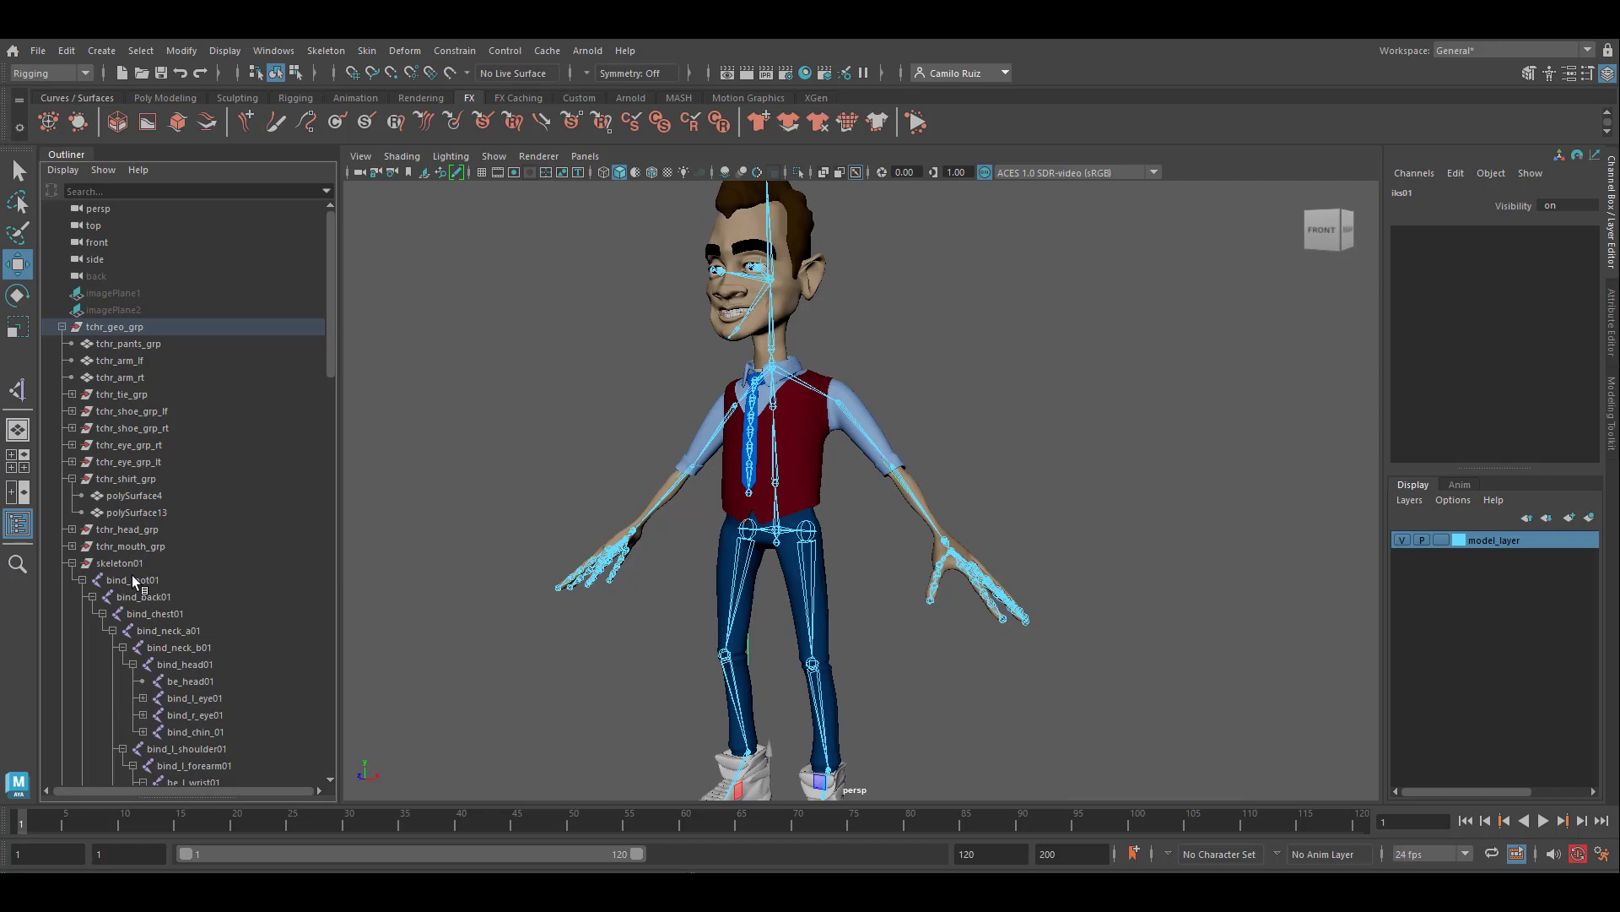
left_click(73, 563)
left_click_drag(112, 564, 111, 581)
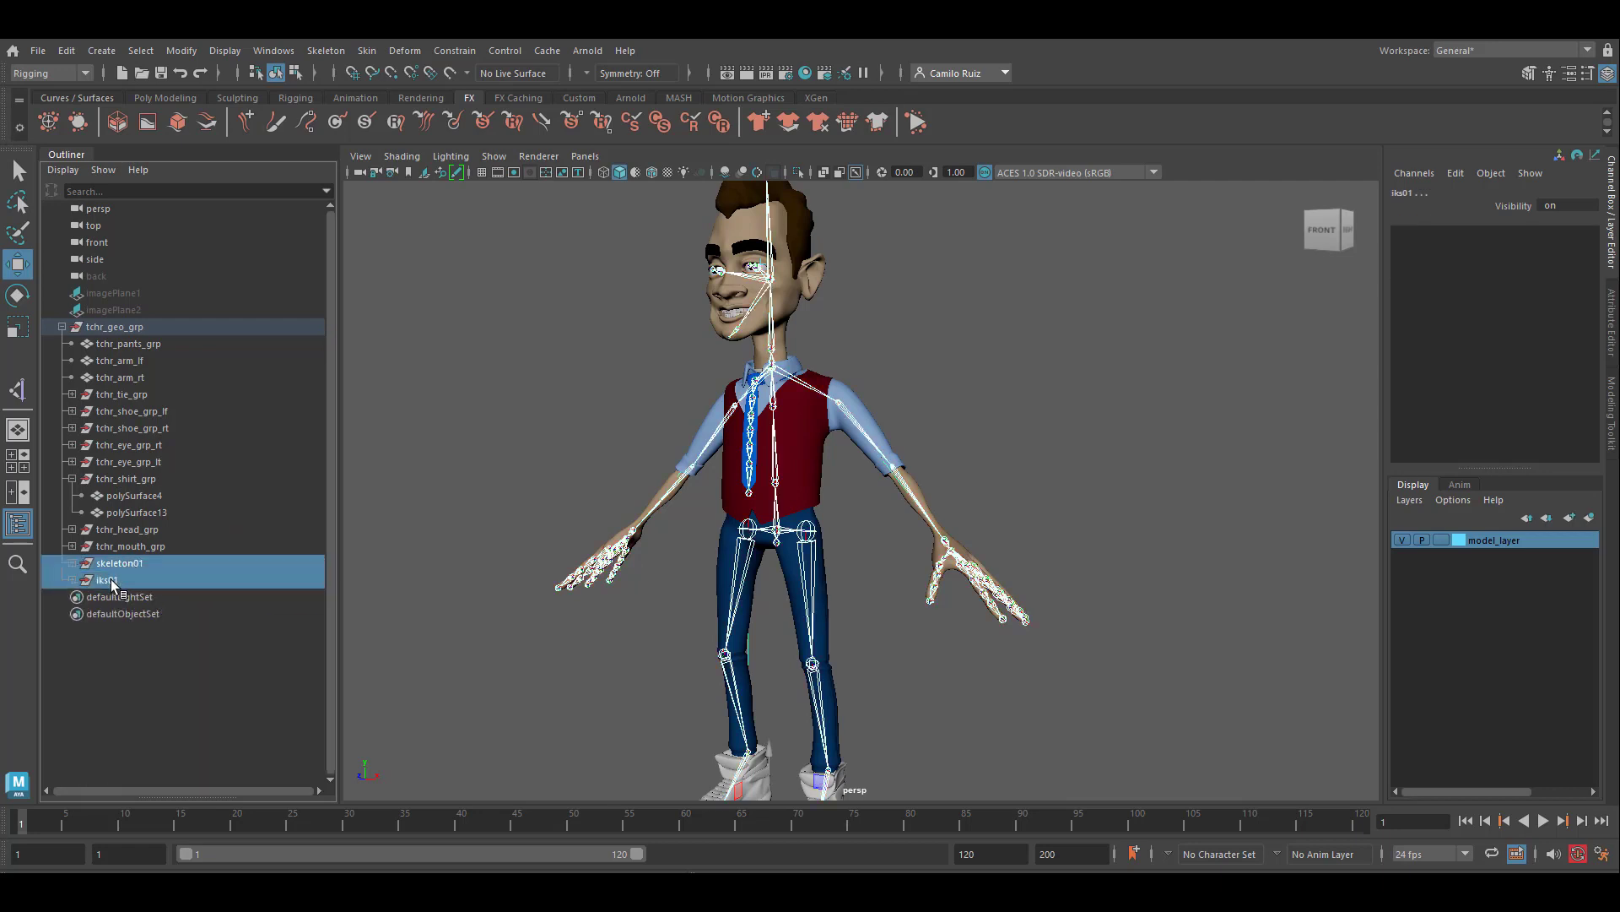
left_click(66, 52)
left_click(103, 379)
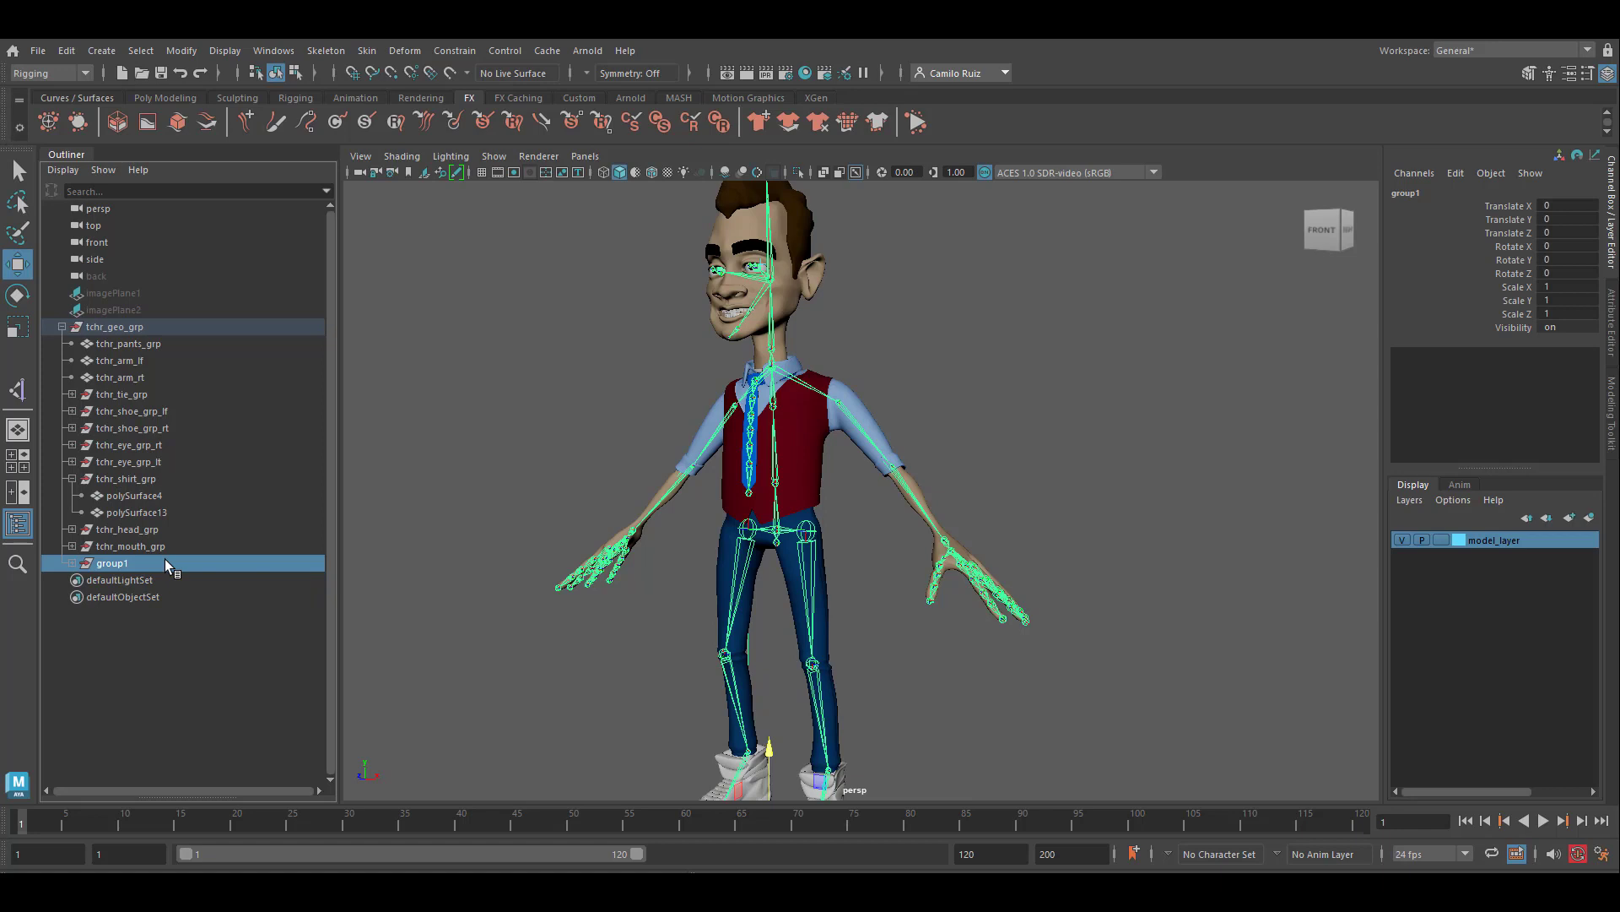
double_click(135, 561)
type("global01")
key("Return")
Lock and hide the visibility channel of the global01 group
left_click(1503, 330)
right_click(1503, 331)
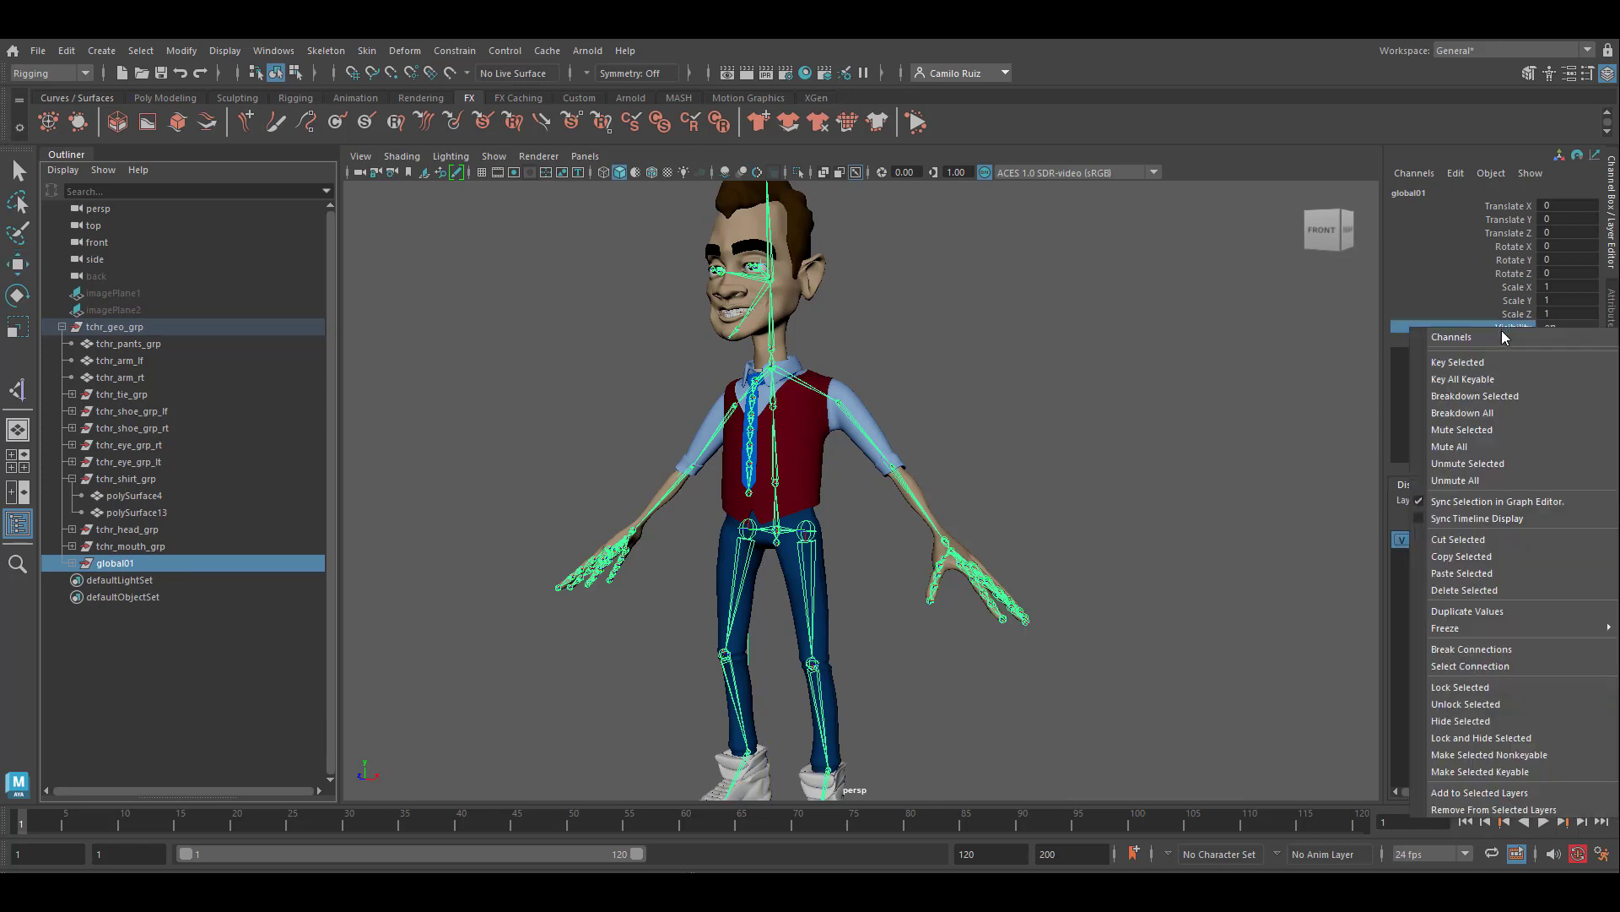
left_click(1528, 736)
Test the global01 group by moving, rotating about X and scaling the whole character
key("w")
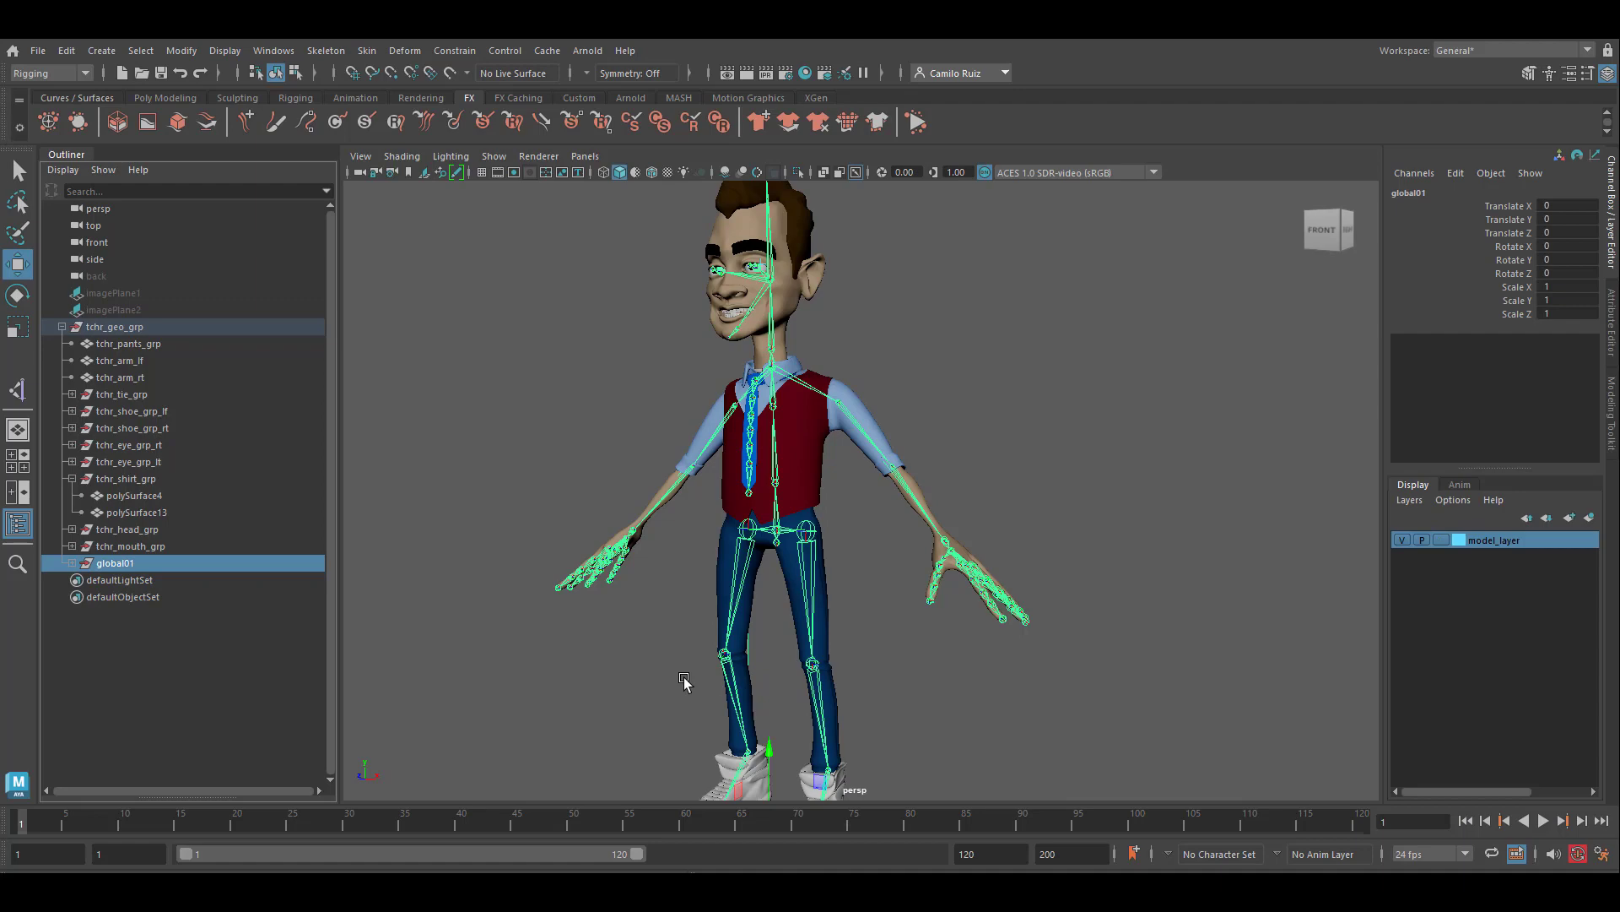
key("r")
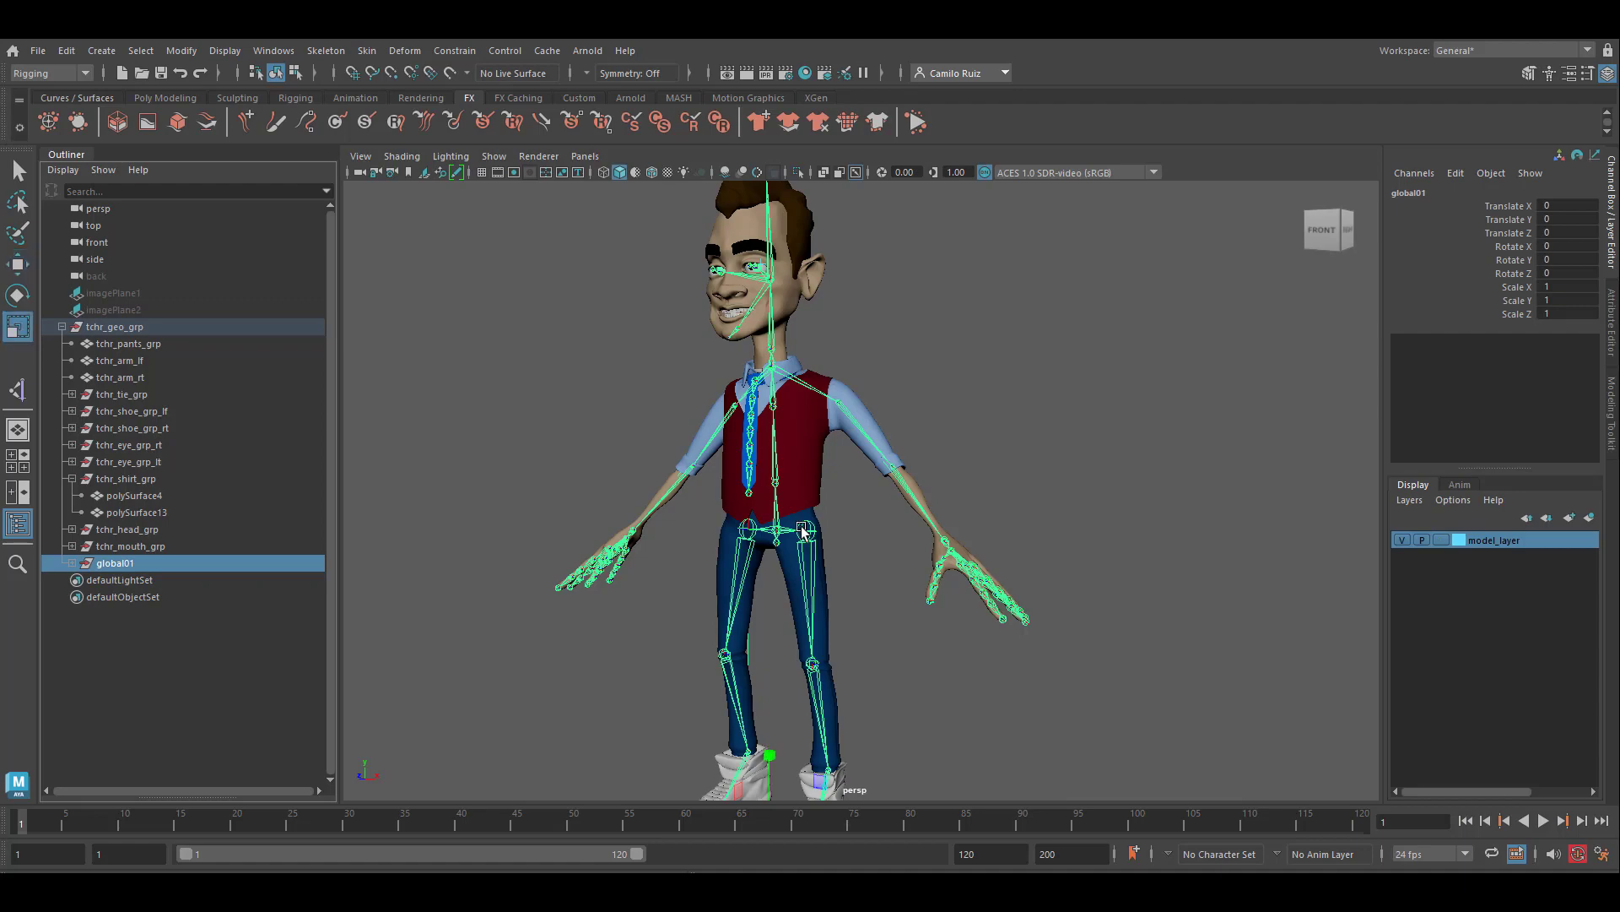
left_click(1508, 206)
scroll(802, 590, "down", 5)
left_click_drag(810, 673, 932, 656)
left_click(1514, 247)
left_click_drag(939, 596, 948, 579)
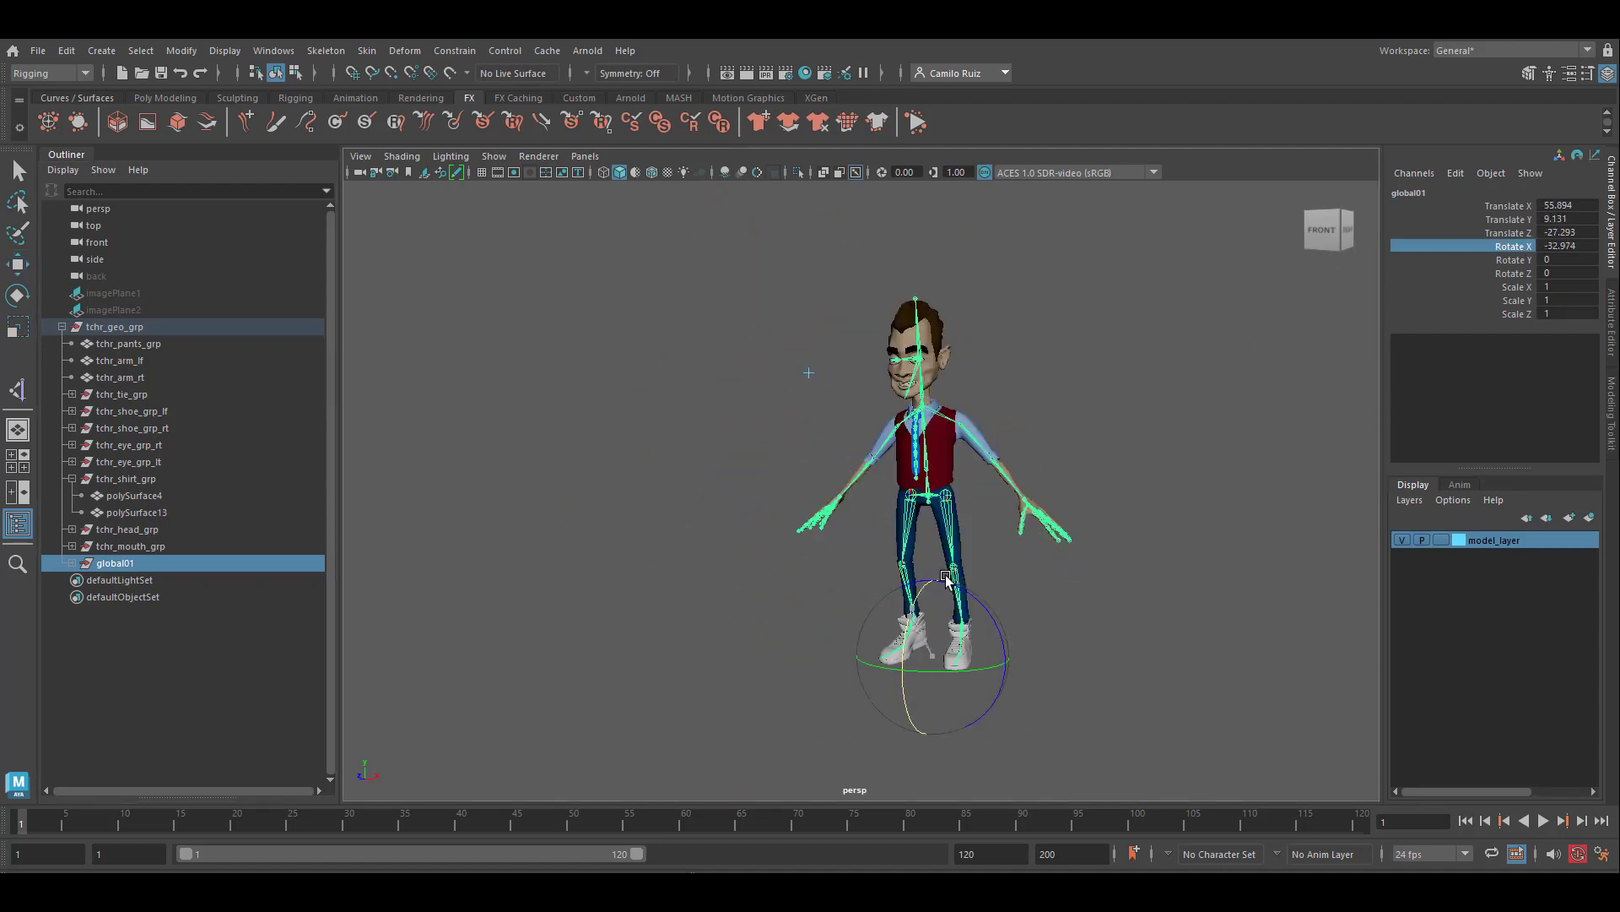
left_click(1514, 287)
left_click_drag(932, 657, 979, 650)
Undo the test transforms on the global01 group and return to the Move tool
key("ctrl+z")
key("ctrl+z")
key("ctrl+z")
key("w")
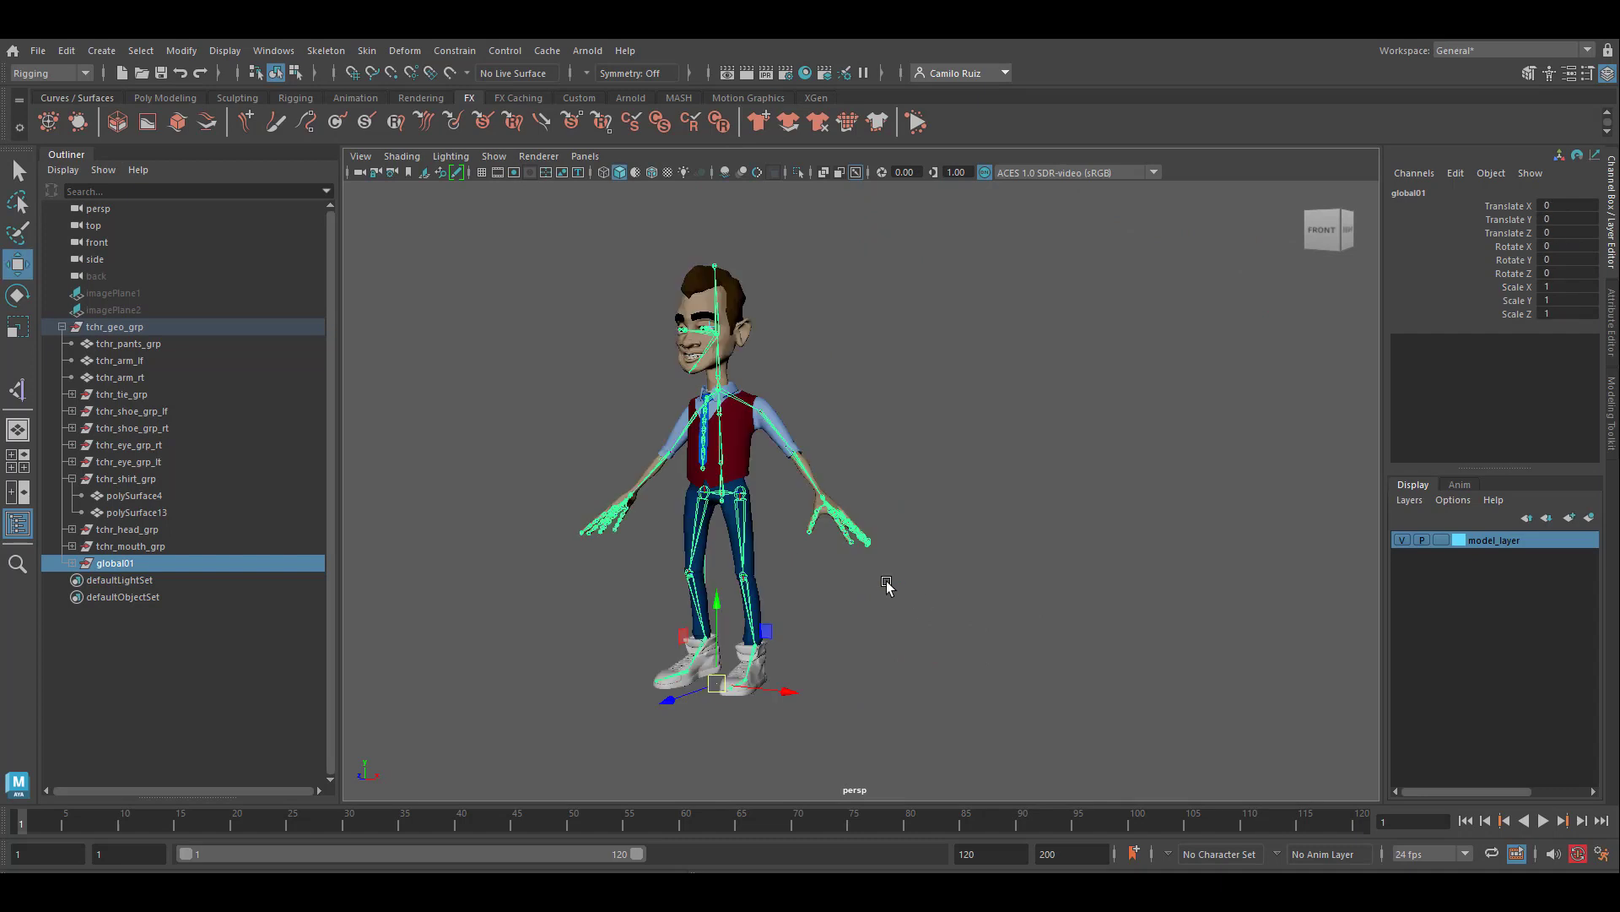